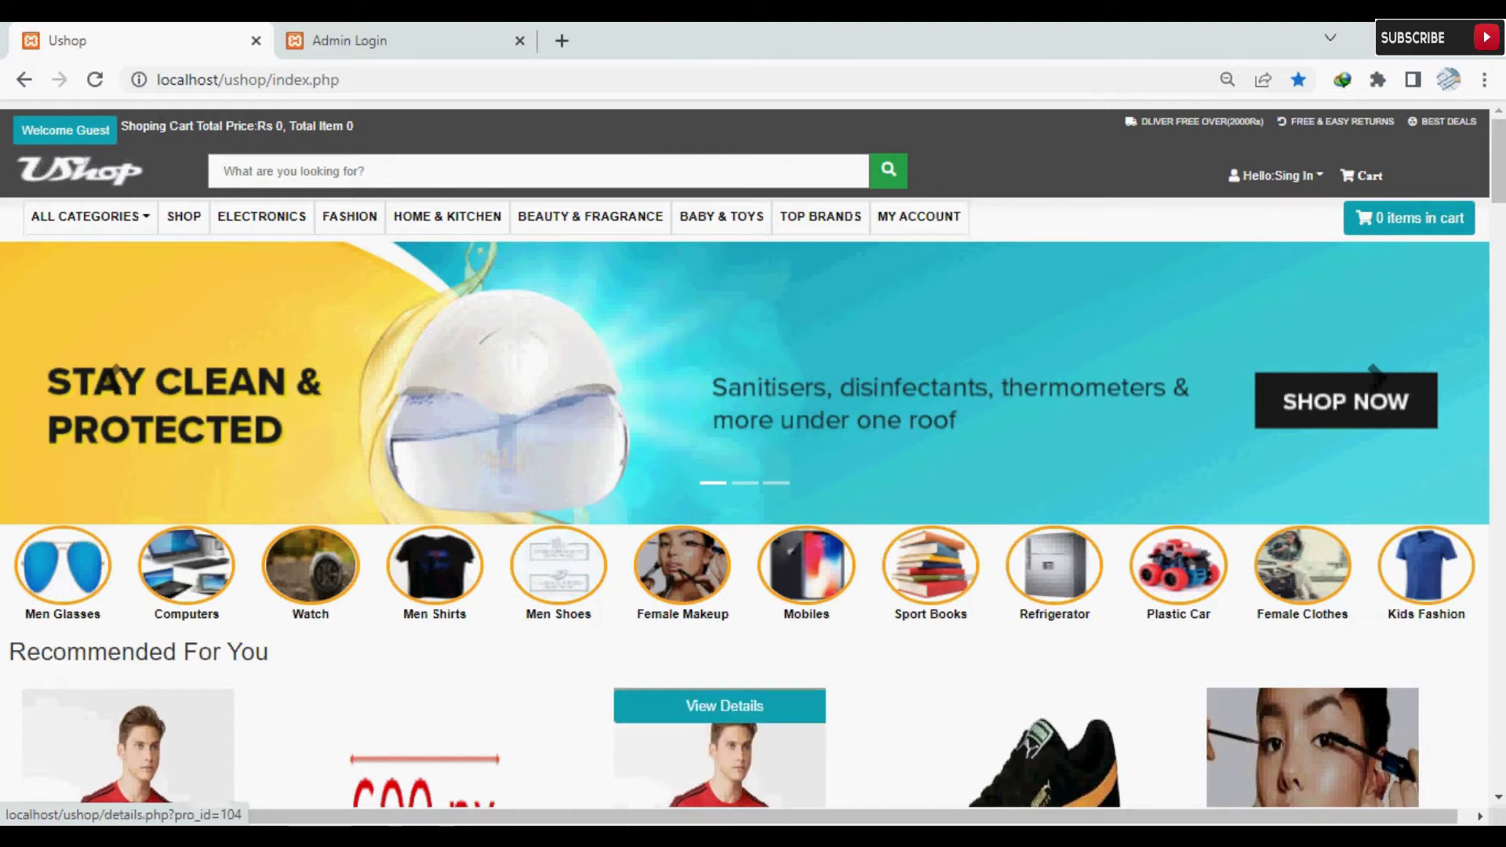
# Switch to phpMyAdmin and create a new database named youshop.
pyautogui.hotkey('alt', 'Tab')
pyautogui.click(455, 182)
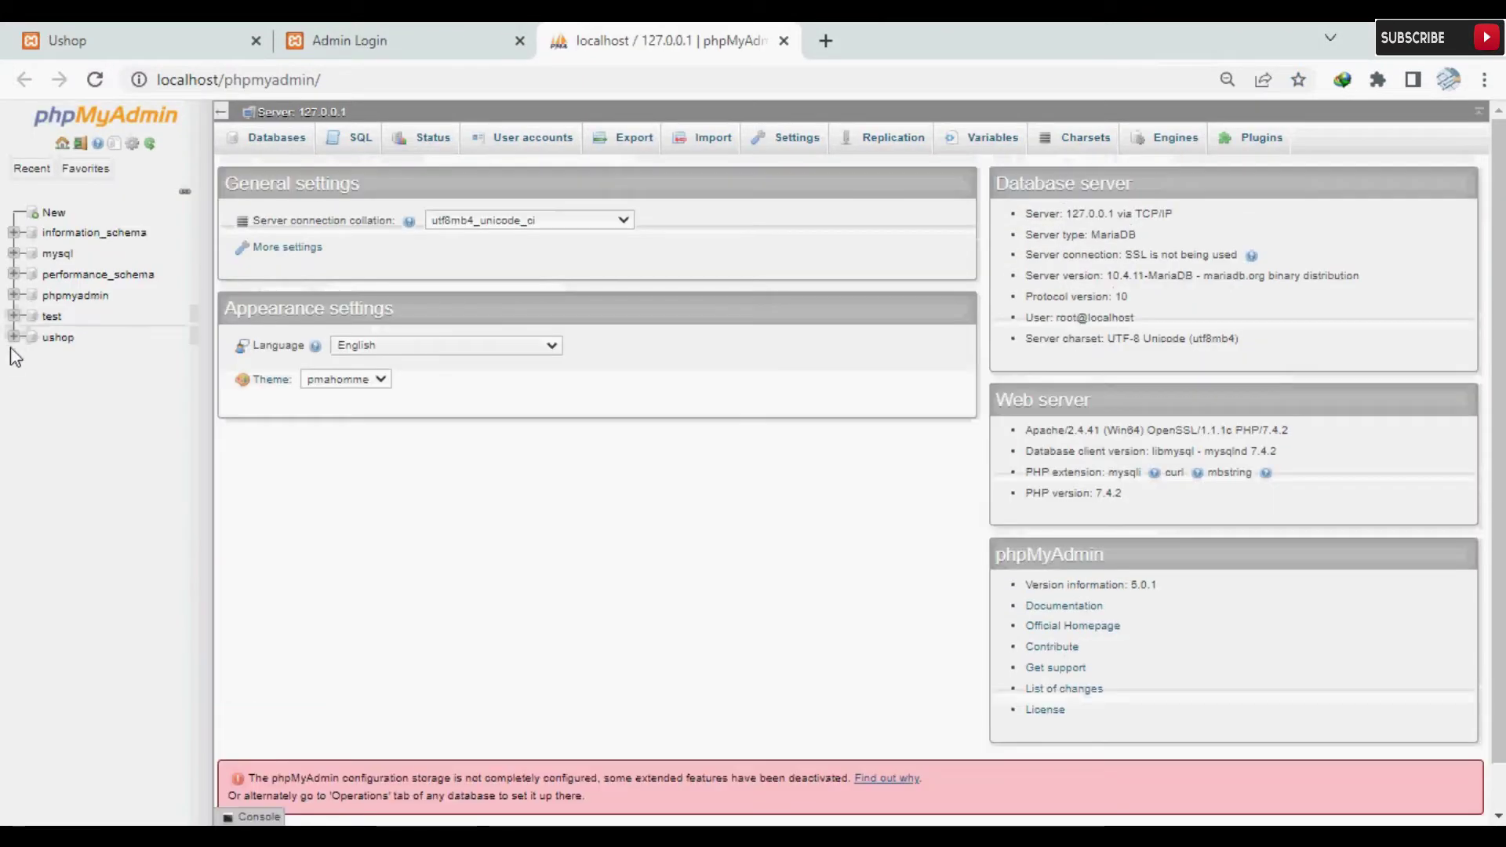
pyautogui.click(55, 218)
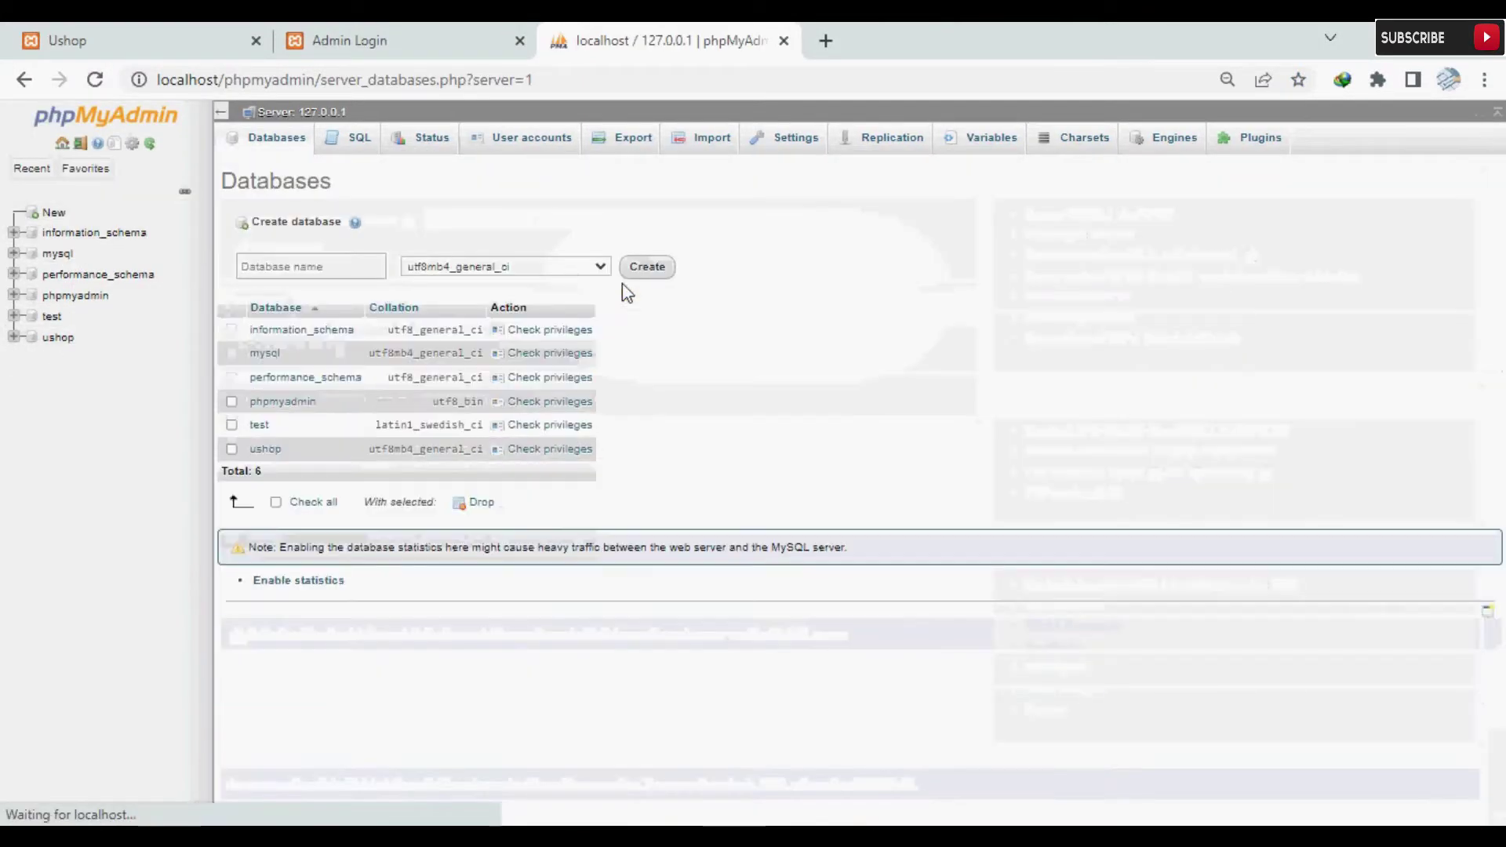
pyautogui.click(350, 259)
pyautogui.click(322, 310)
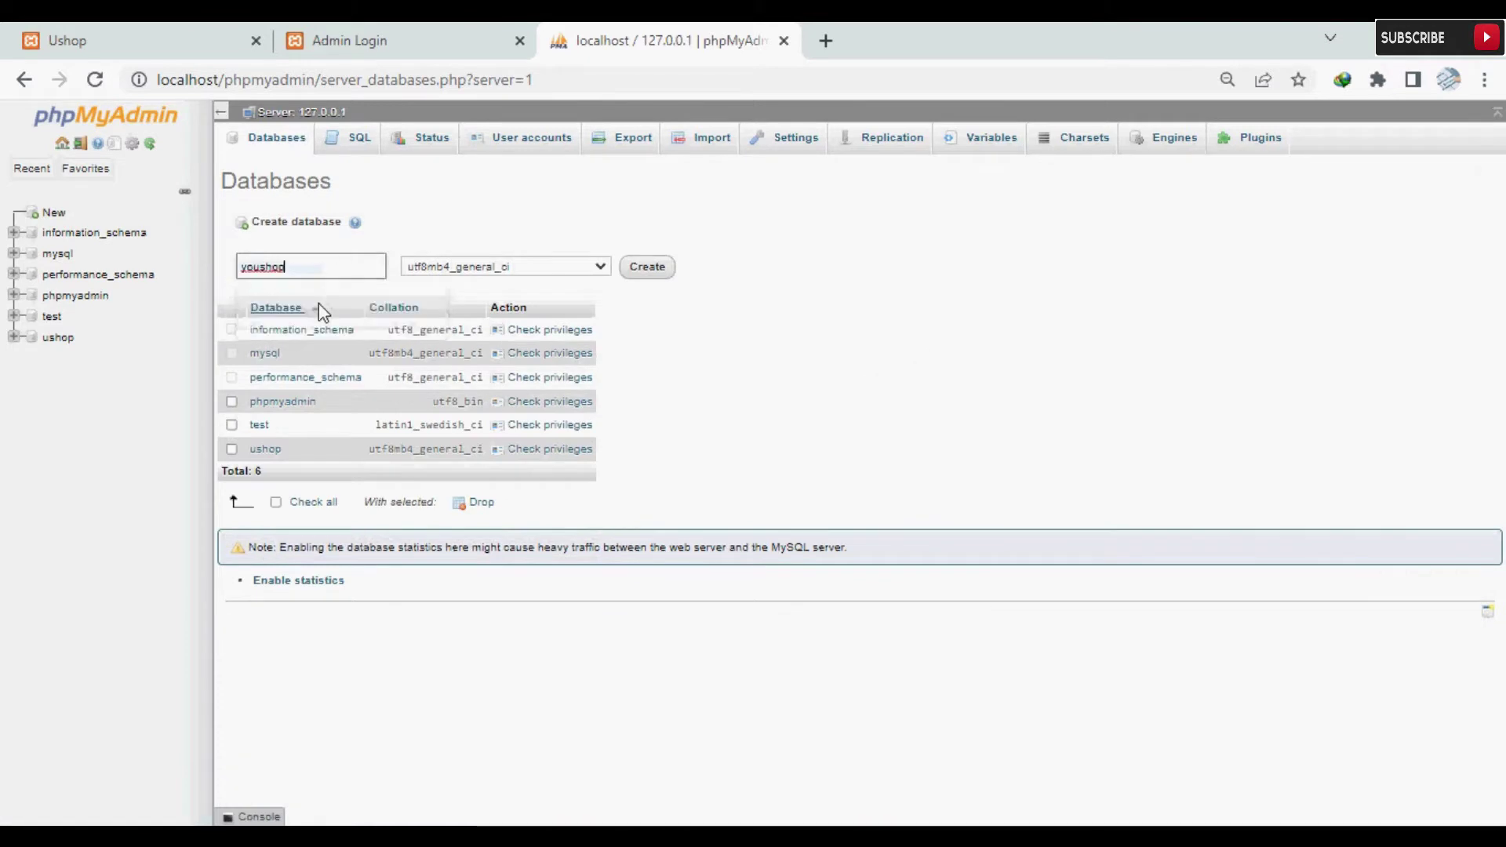
pyautogui.click(645, 267)
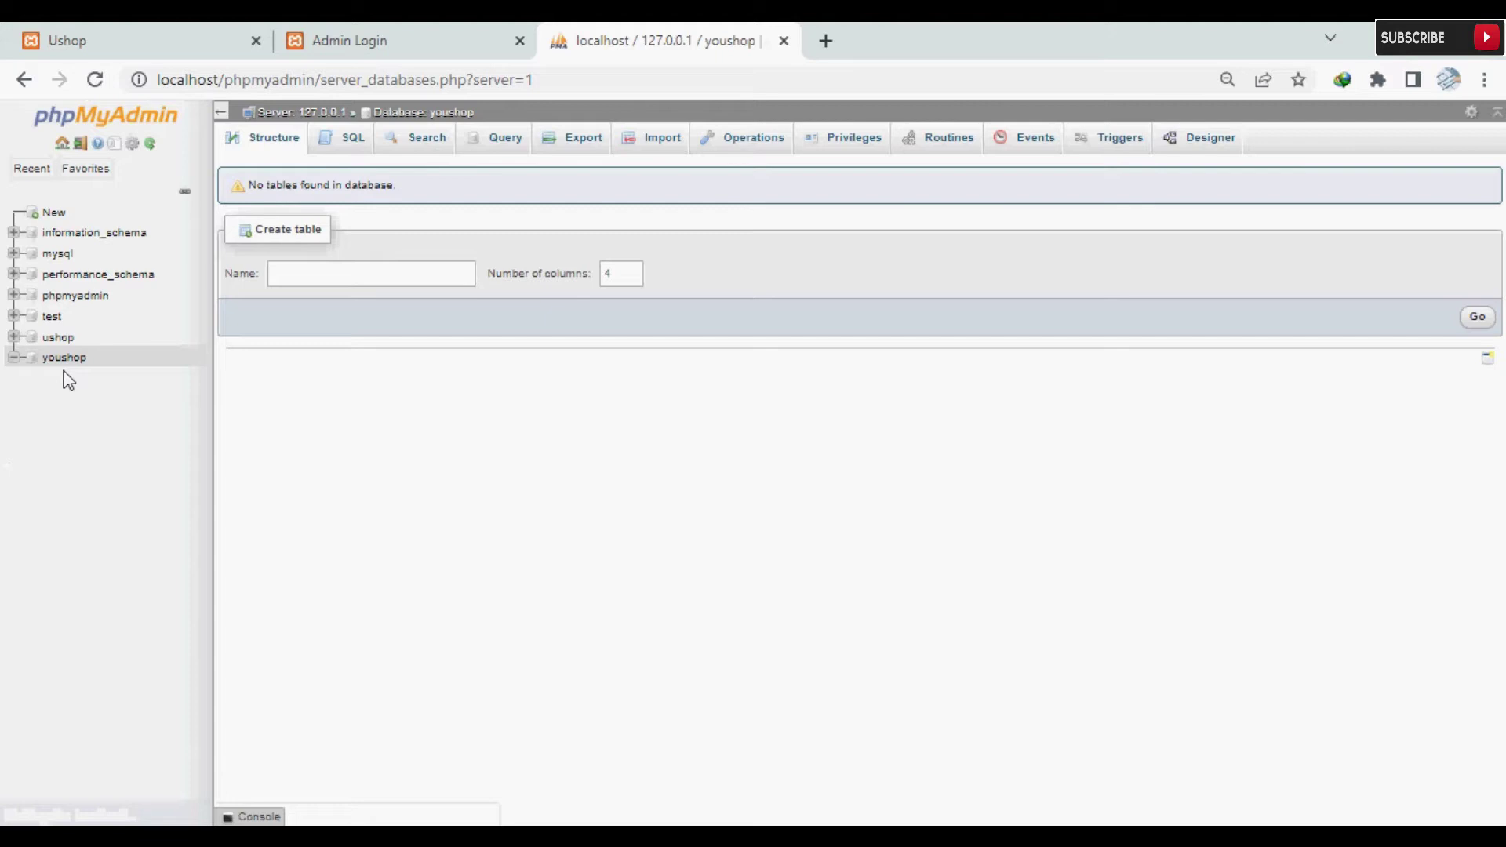
# Create a table named admin with 10 columns in the youshop database.
pyautogui.click(335, 286)
pyautogui.click(320, 319)
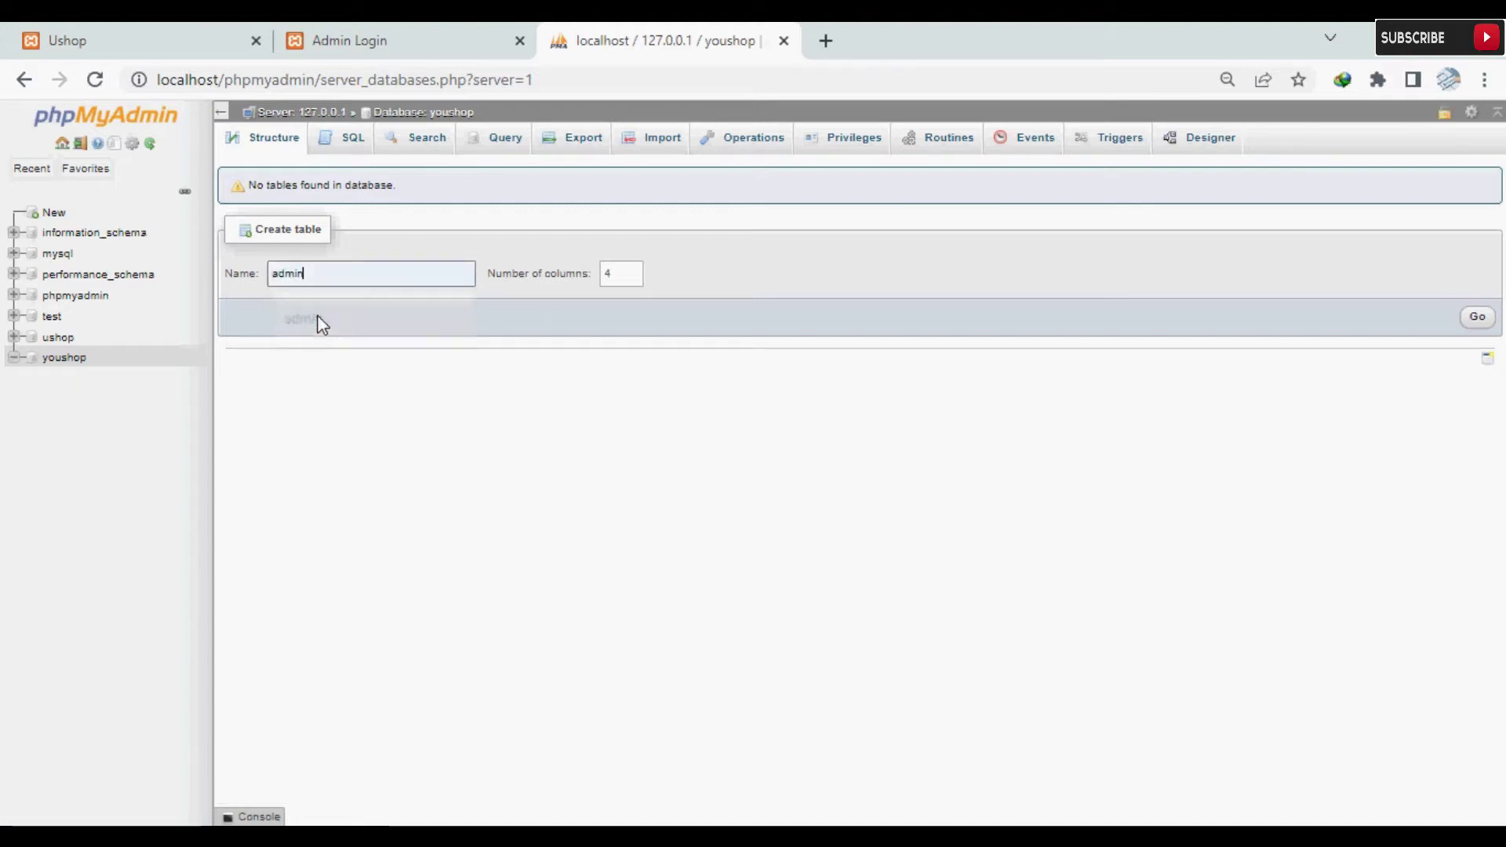
pyautogui.click(634, 276)
pyautogui.click(634, 272)
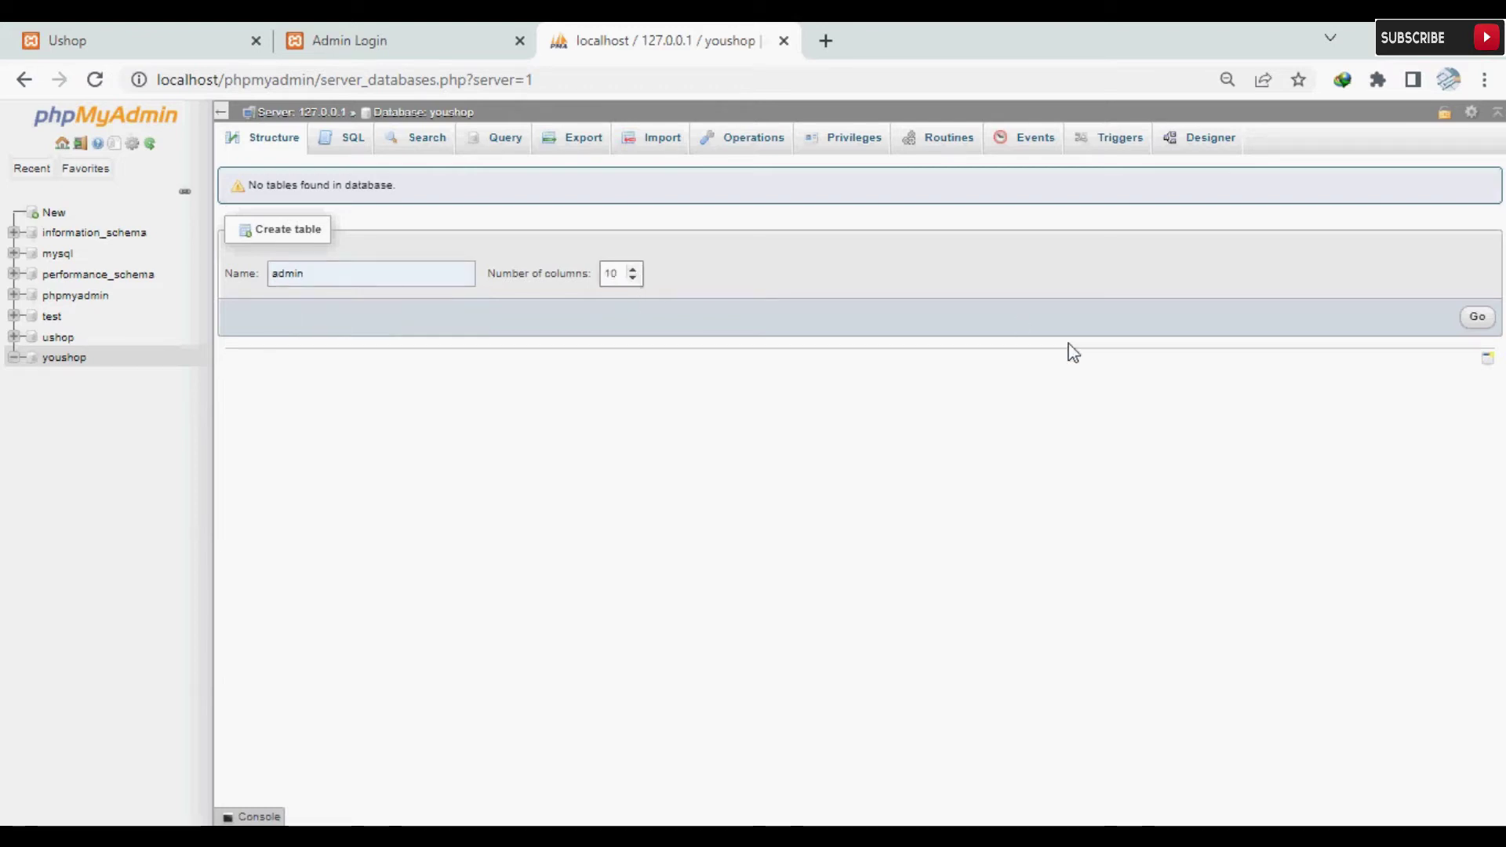
pyautogui.click(1483, 322)
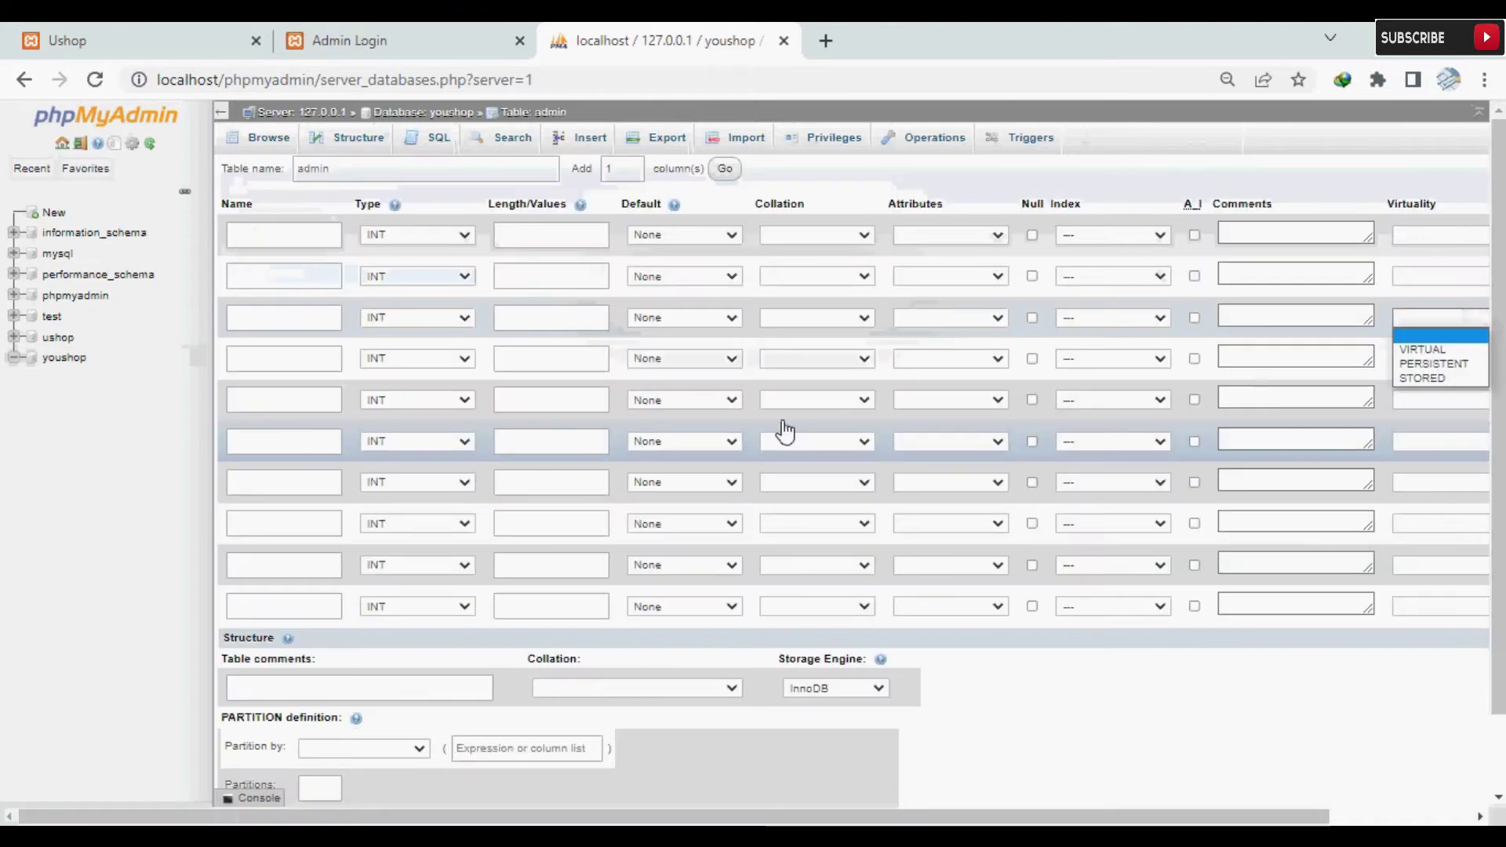
# Define the first column as admin_id and make it an auto-incrementing primary key.
pyautogui.click(314, 237)
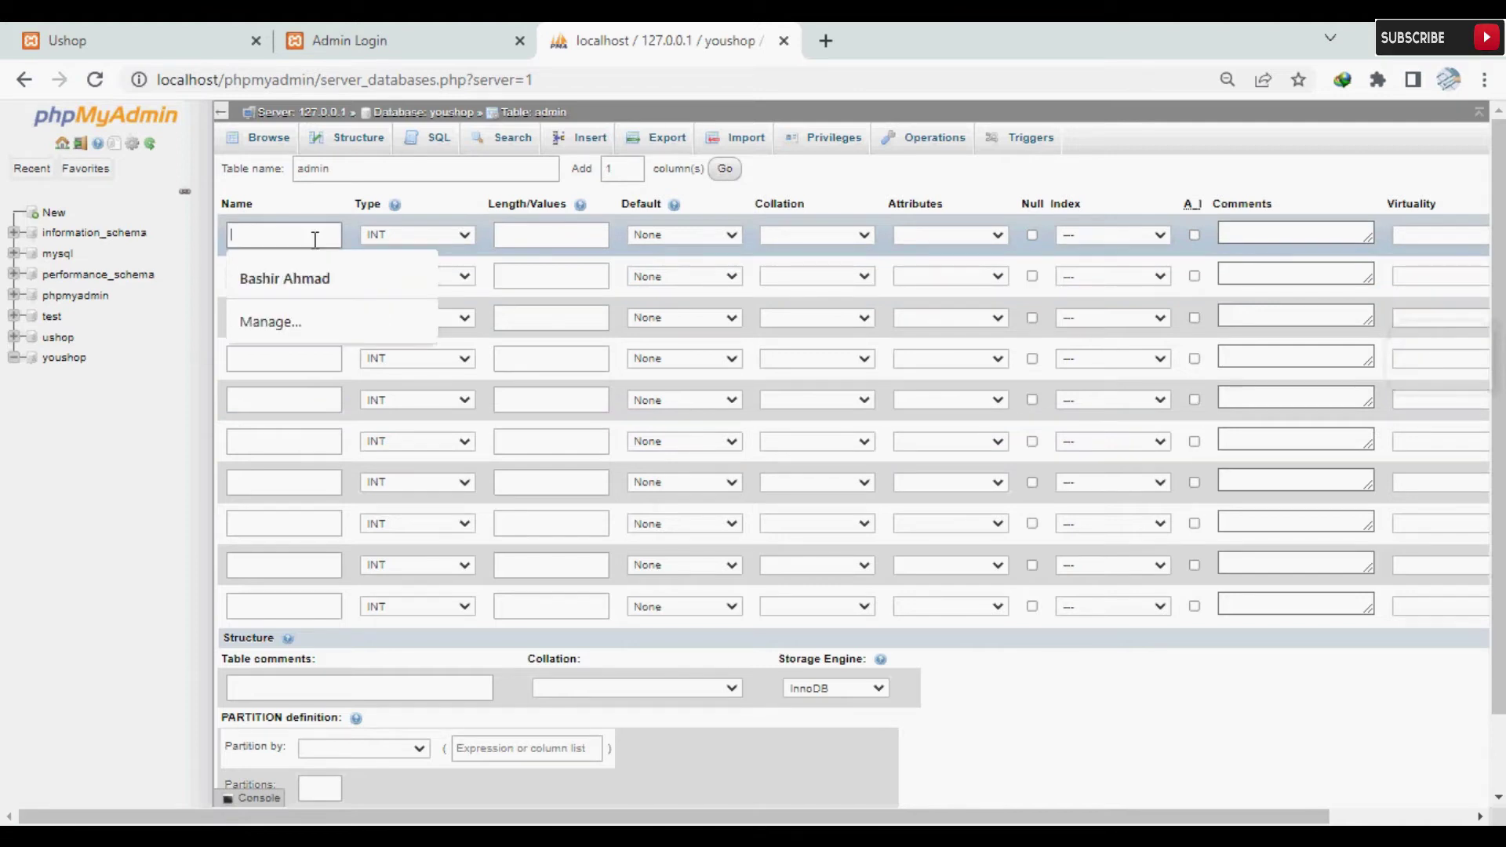
pyautogui.write('admin_id')
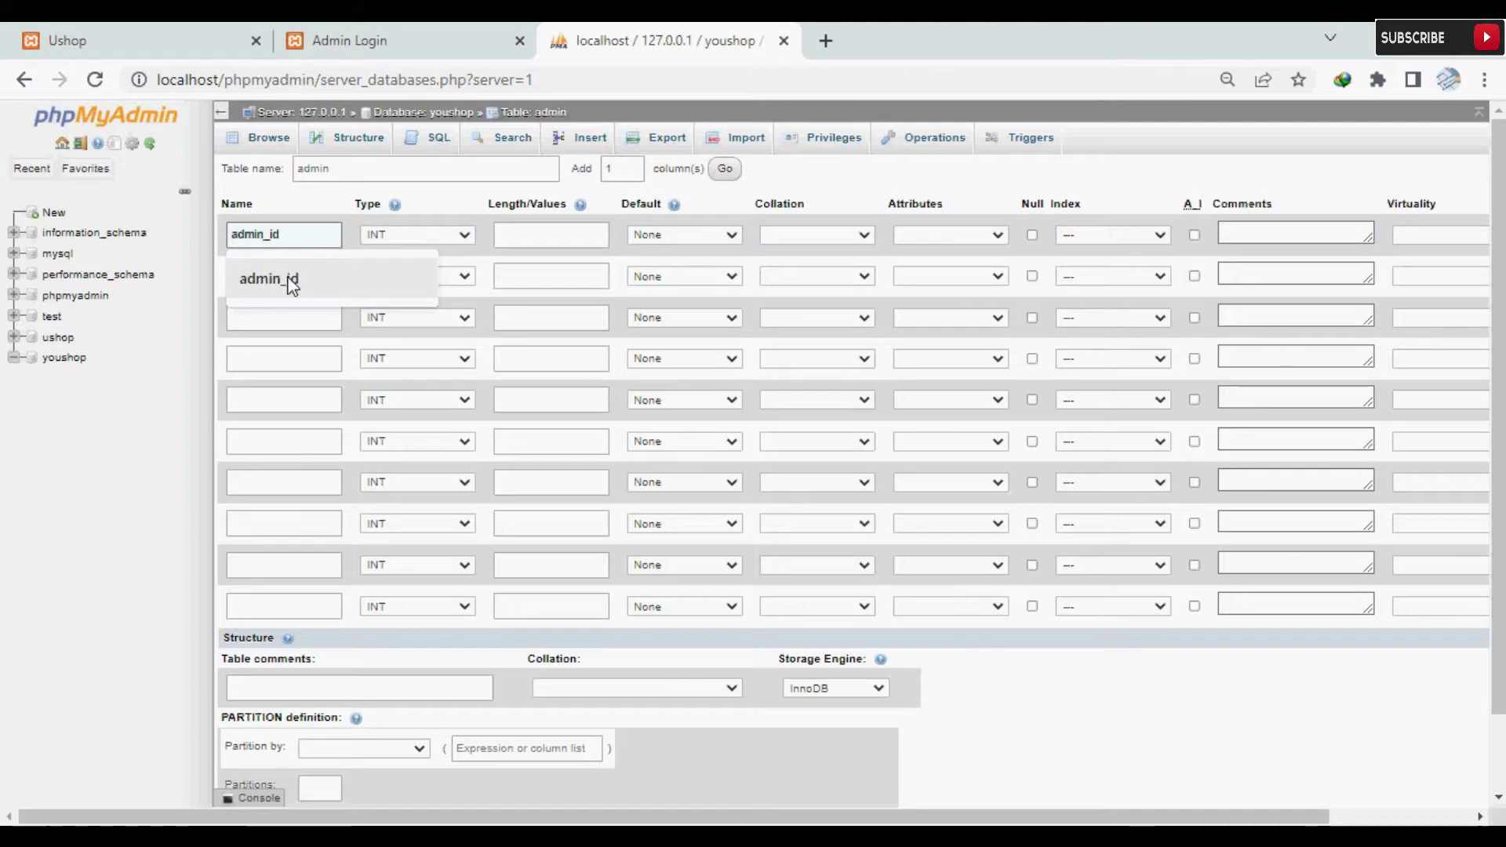
pyautogui.click(286, 281)
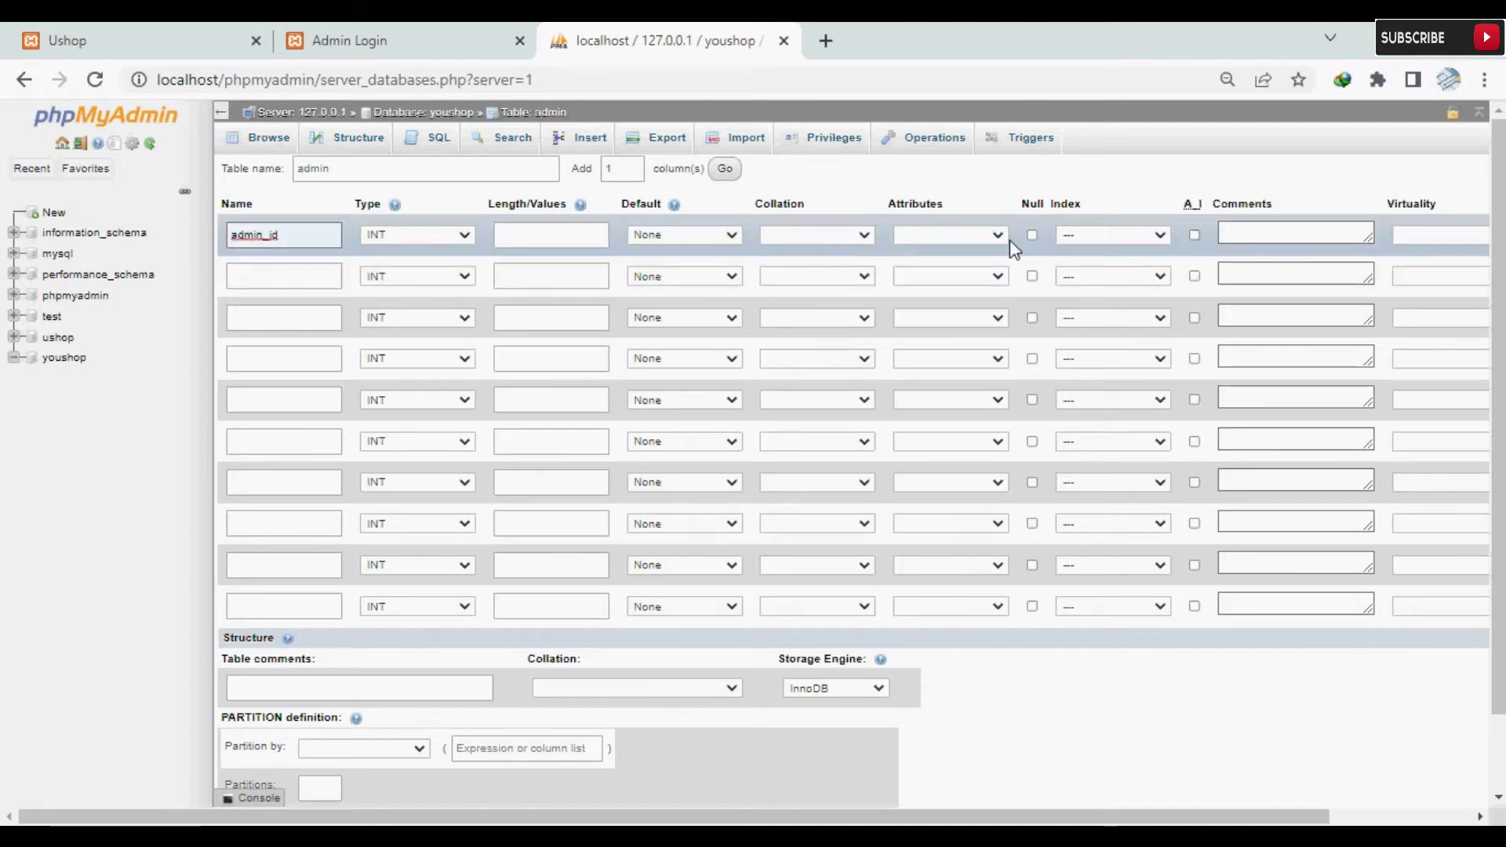
pyautogui.click(1195, 235)
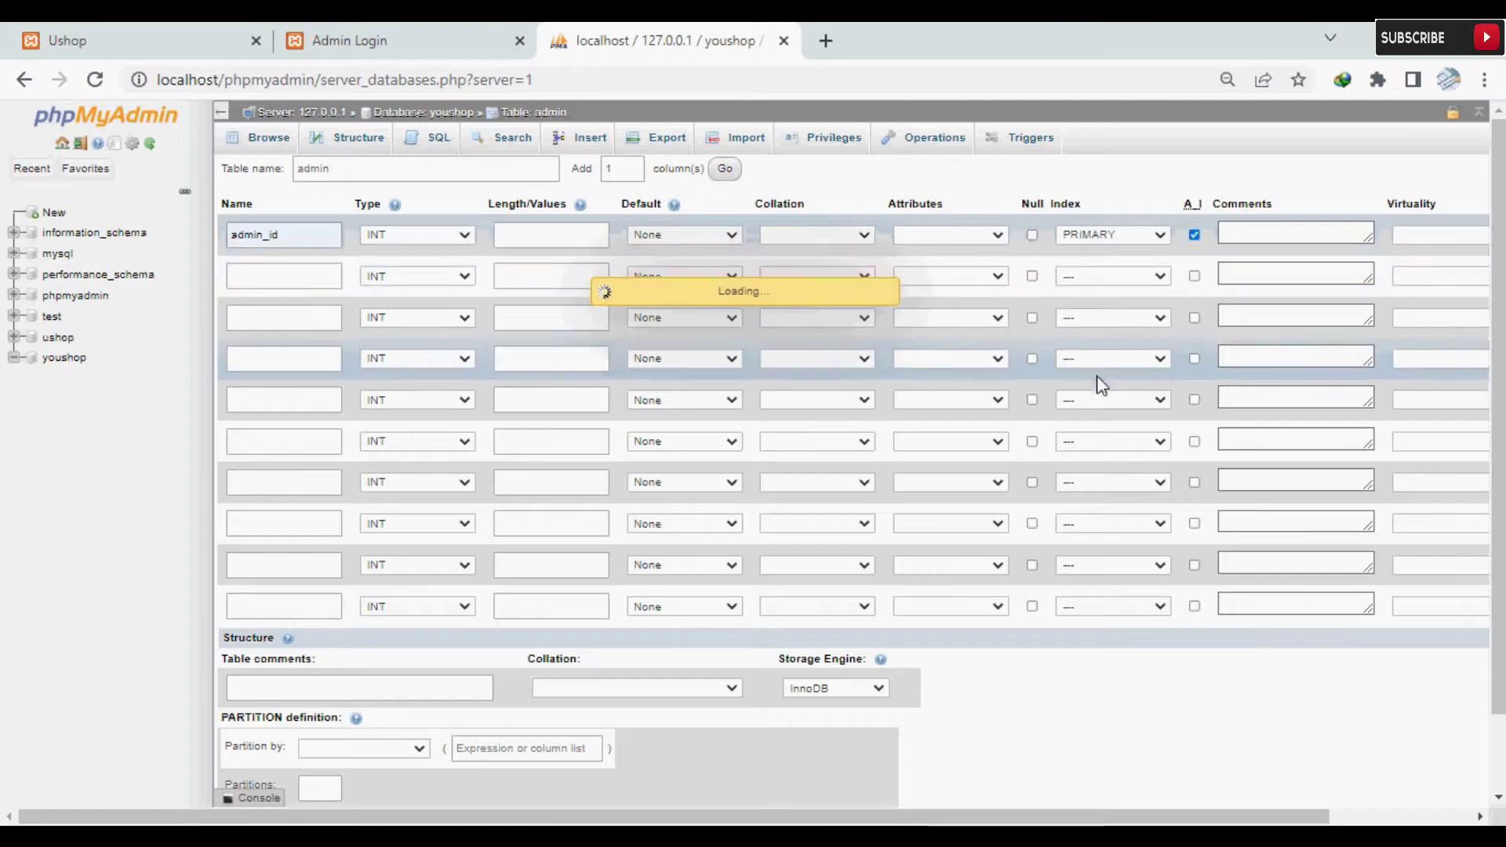
# Define the second column as admin_name with type VARCHAR and length 50.
pyautogui.click(330, 283)
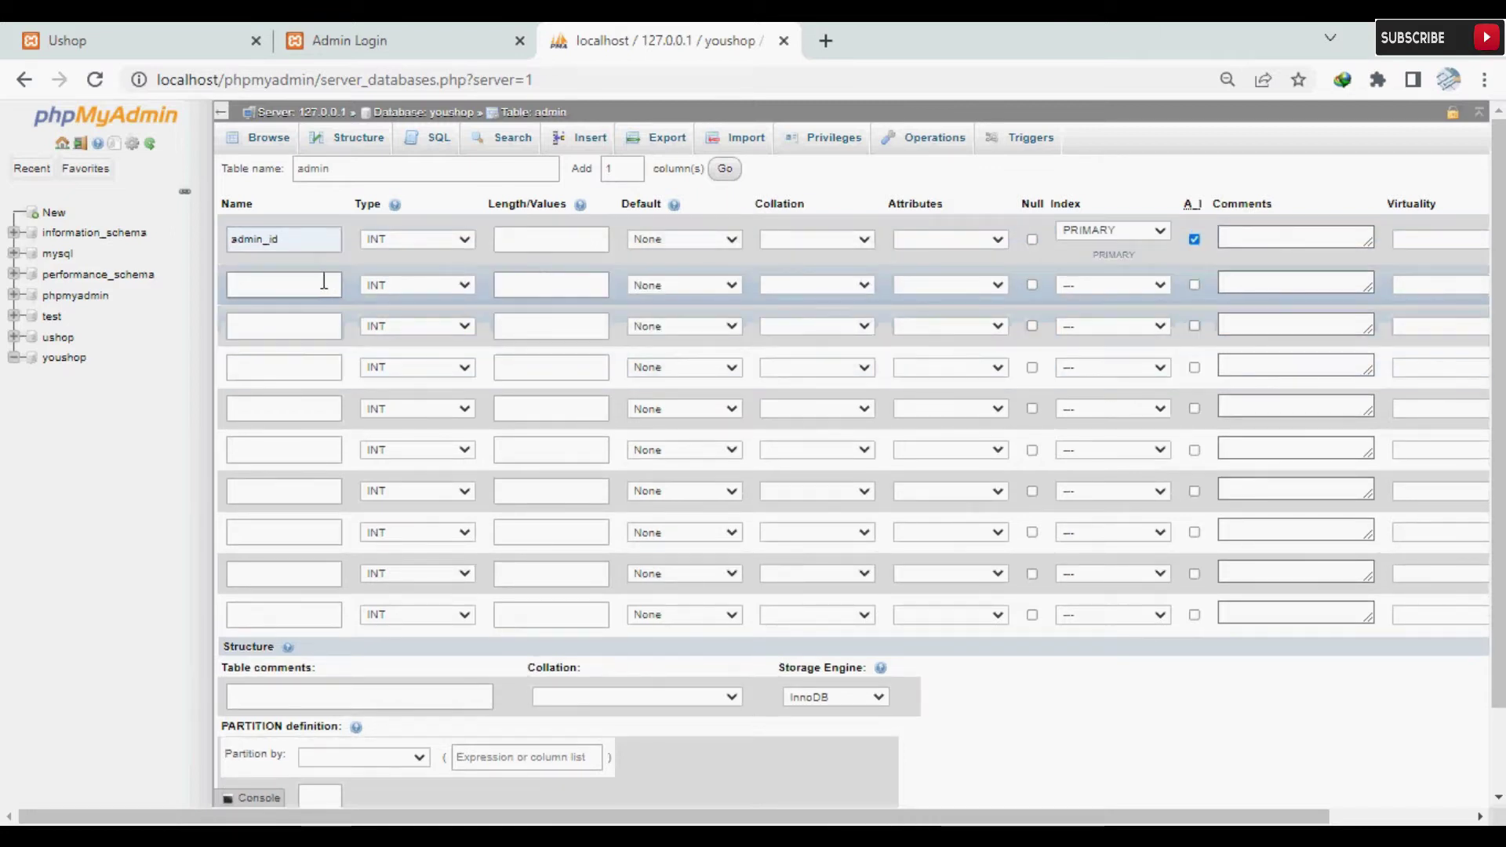
pyautogui.write('admin_name')
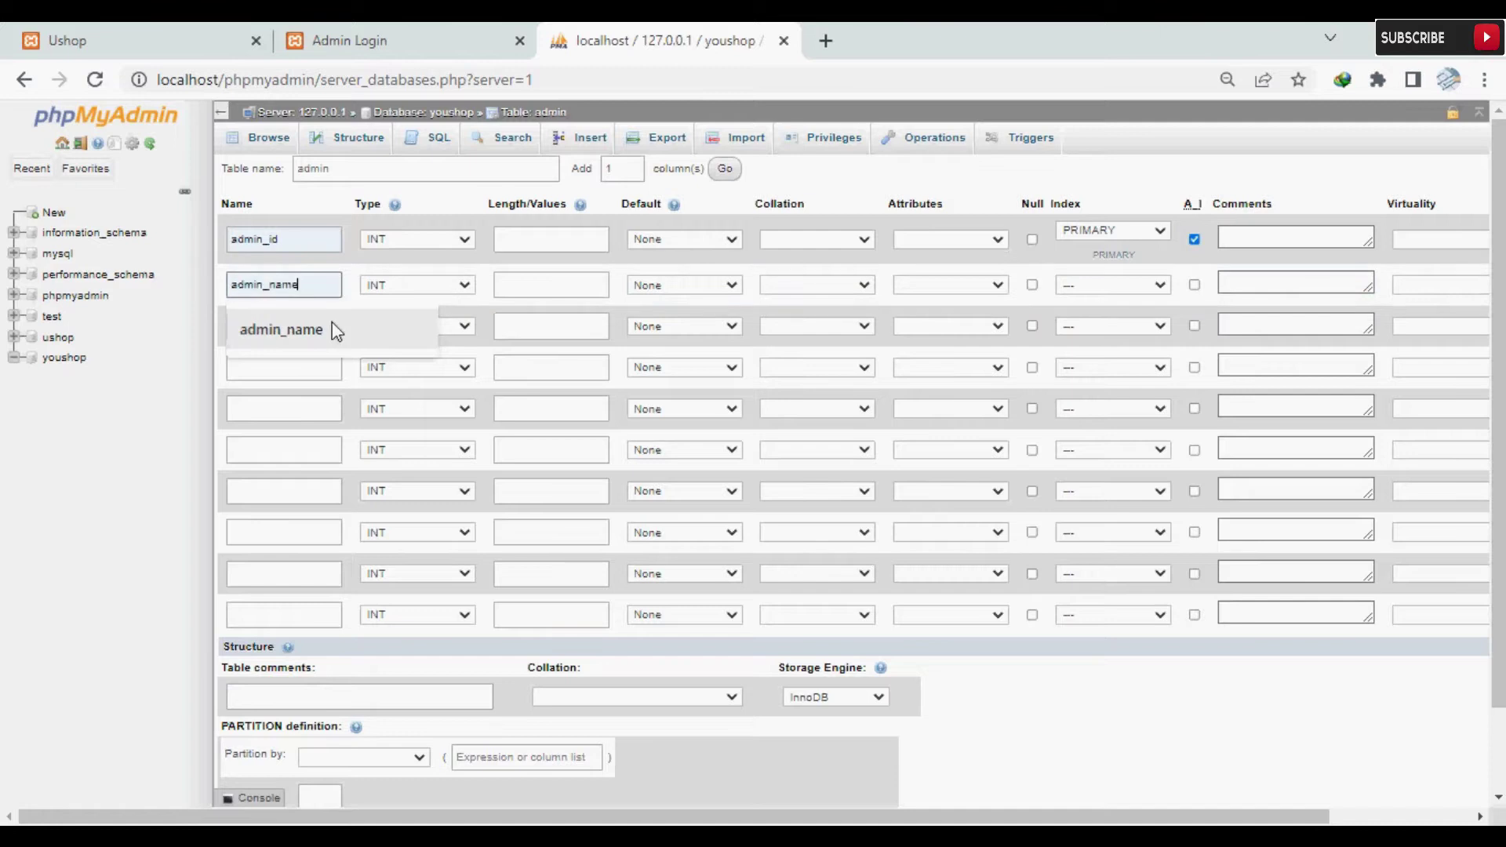
pyautogui.click(329, 327)
pyautogui.click(412, 287)
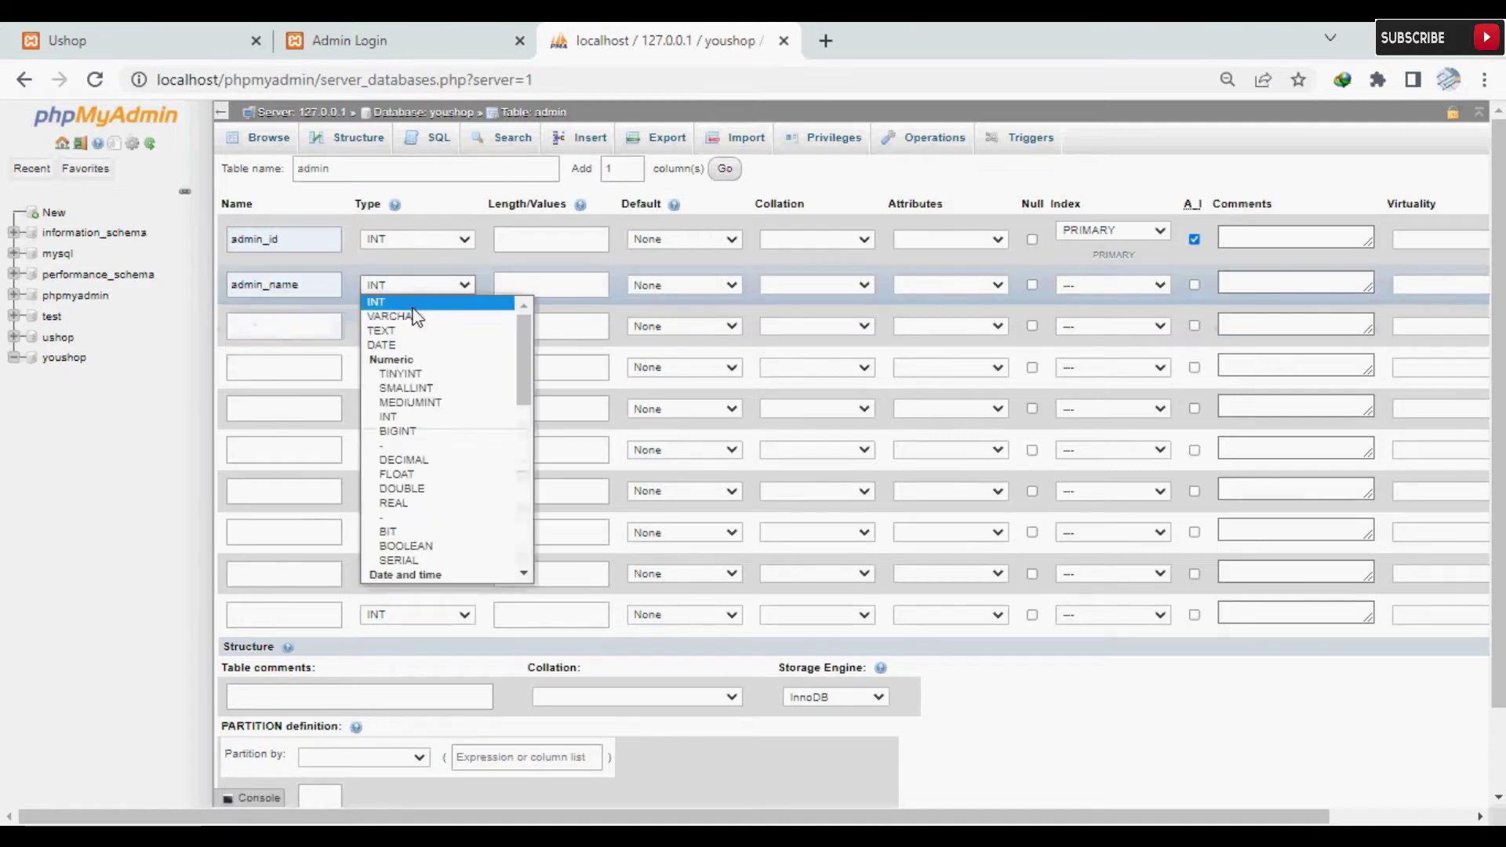
pyautogui.click(414, 317)
pyautogui.click(524, 284)
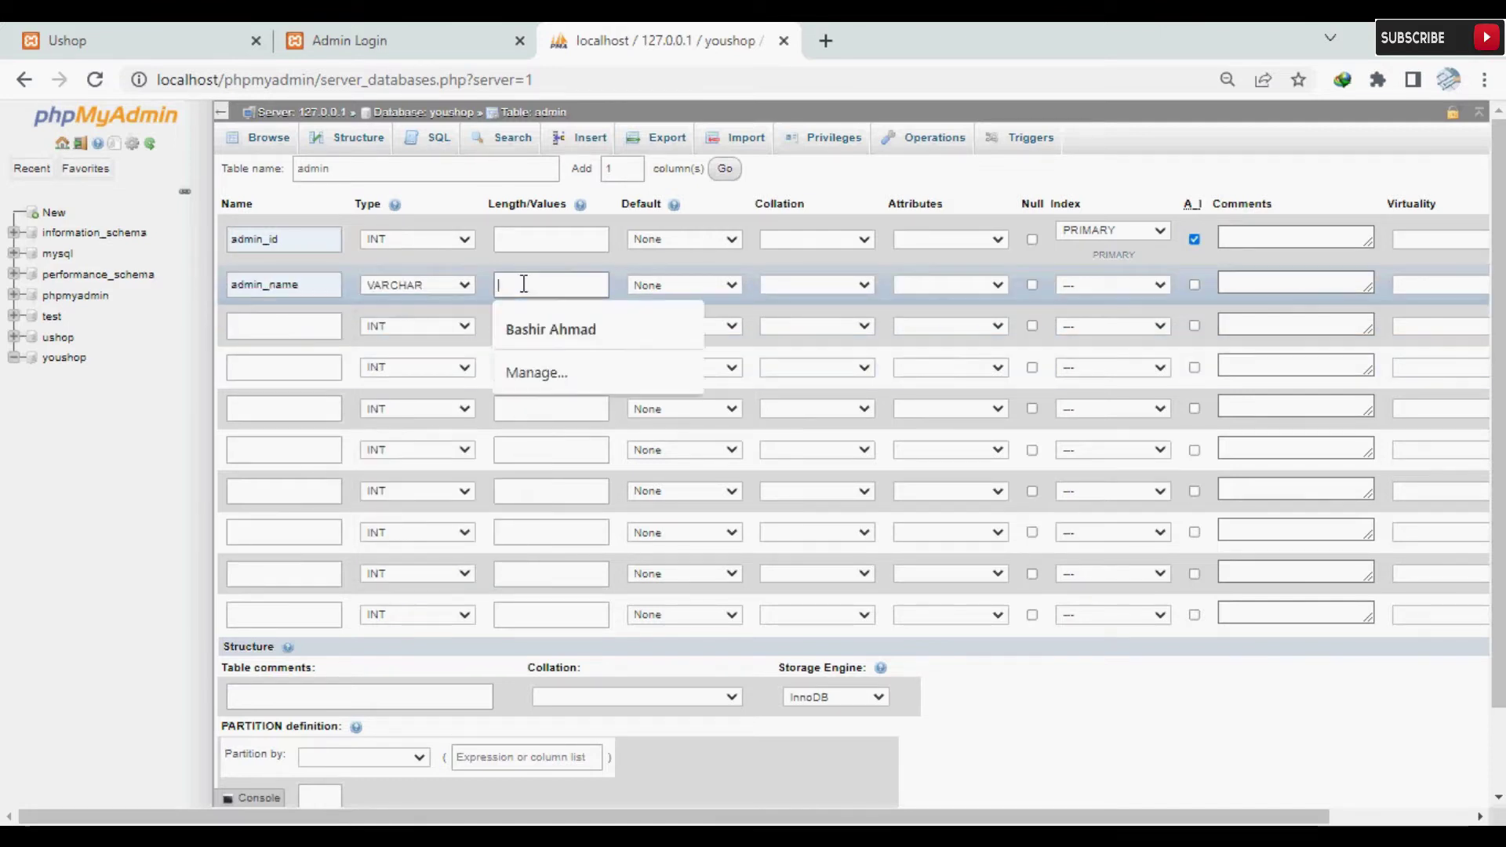
pyautogui.write('50')
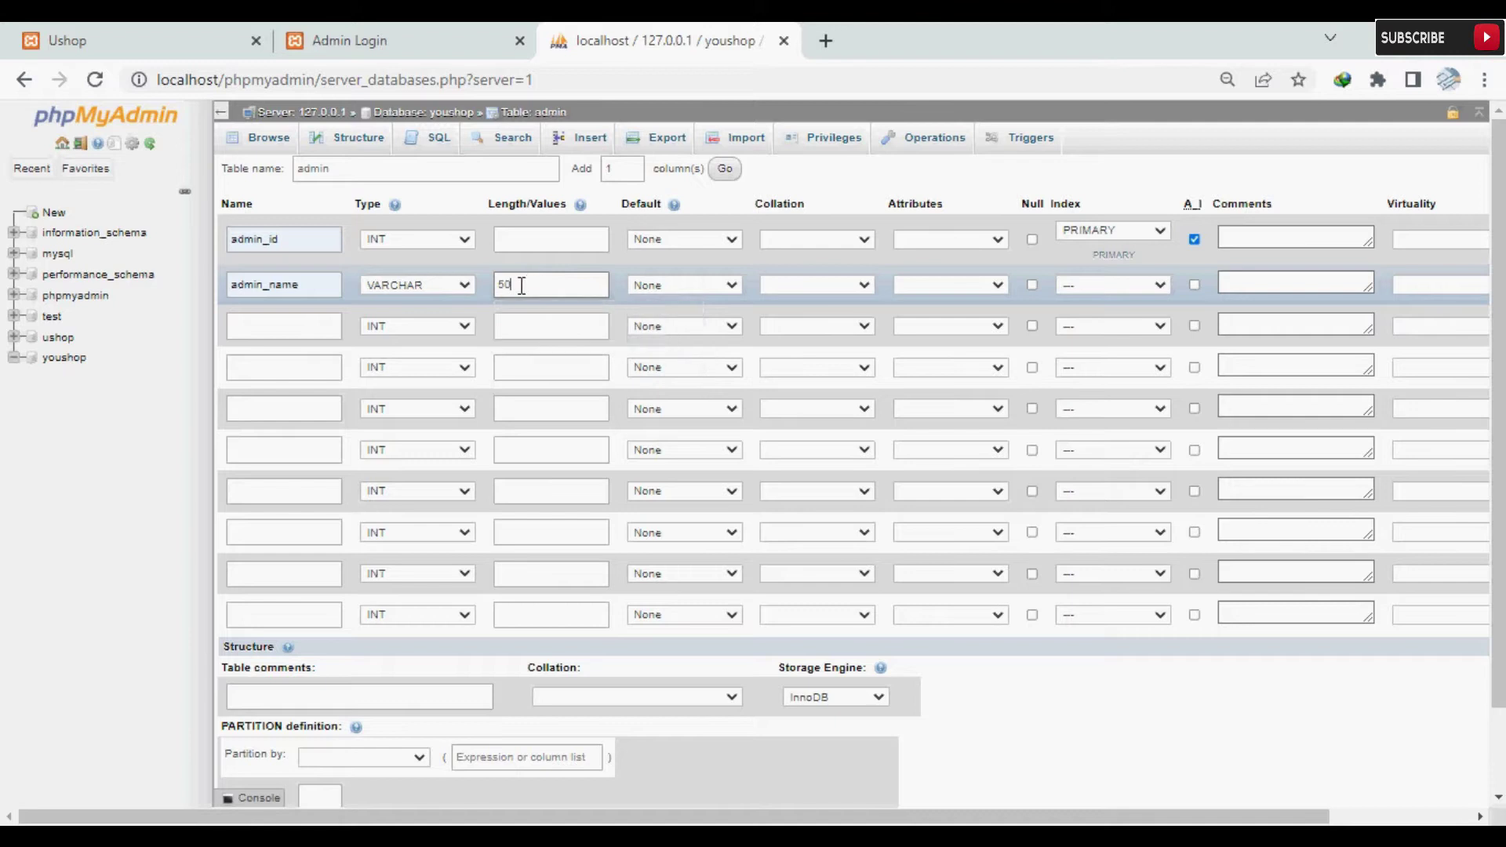
# Define the third column as admin_email with type VARCHAR and length 50.
pyautogui.click(330, 327)
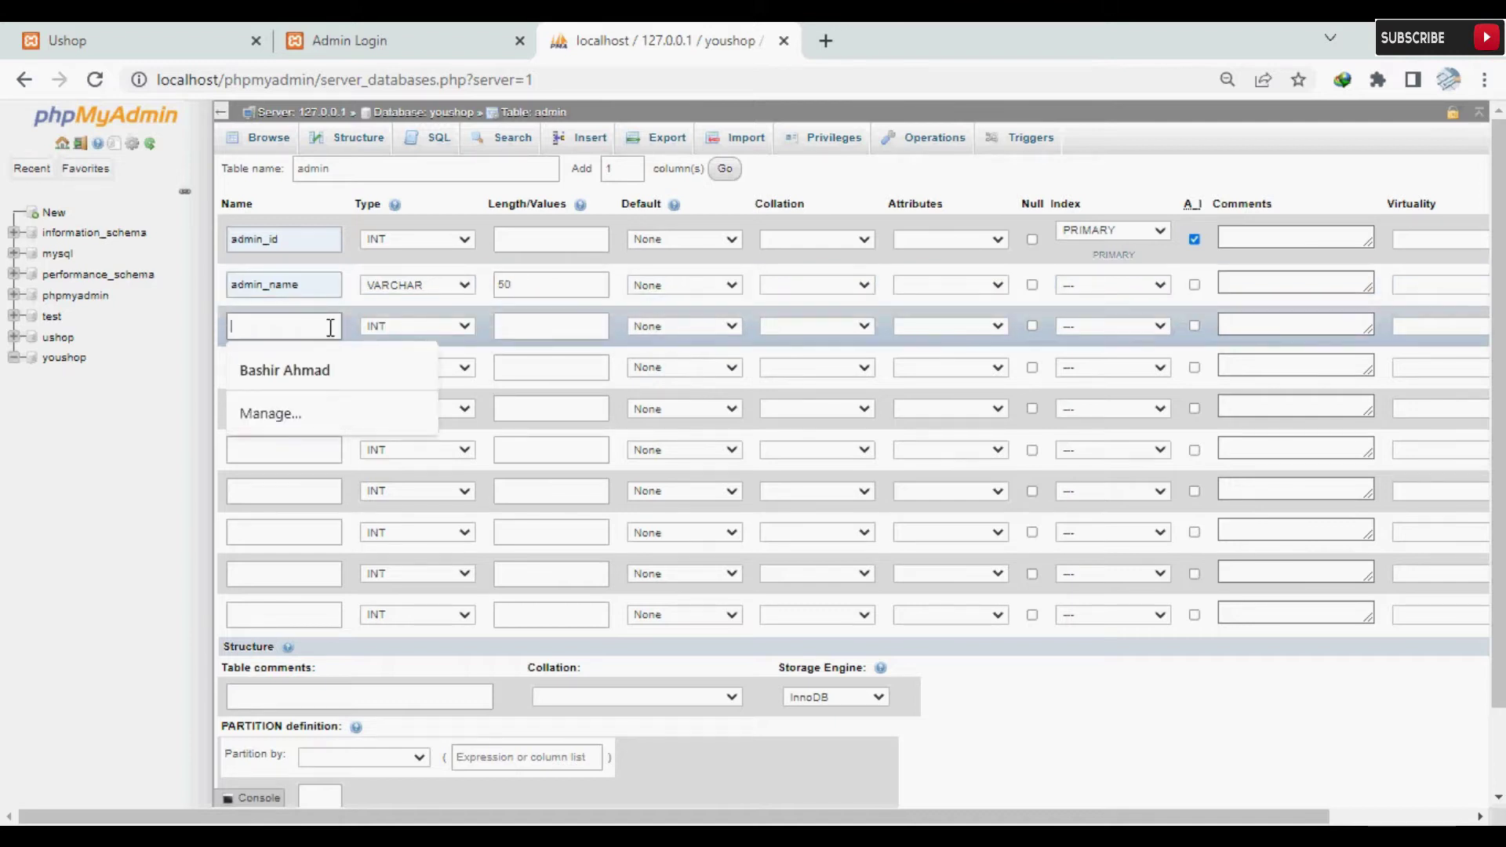
pyautogui.write('admi')
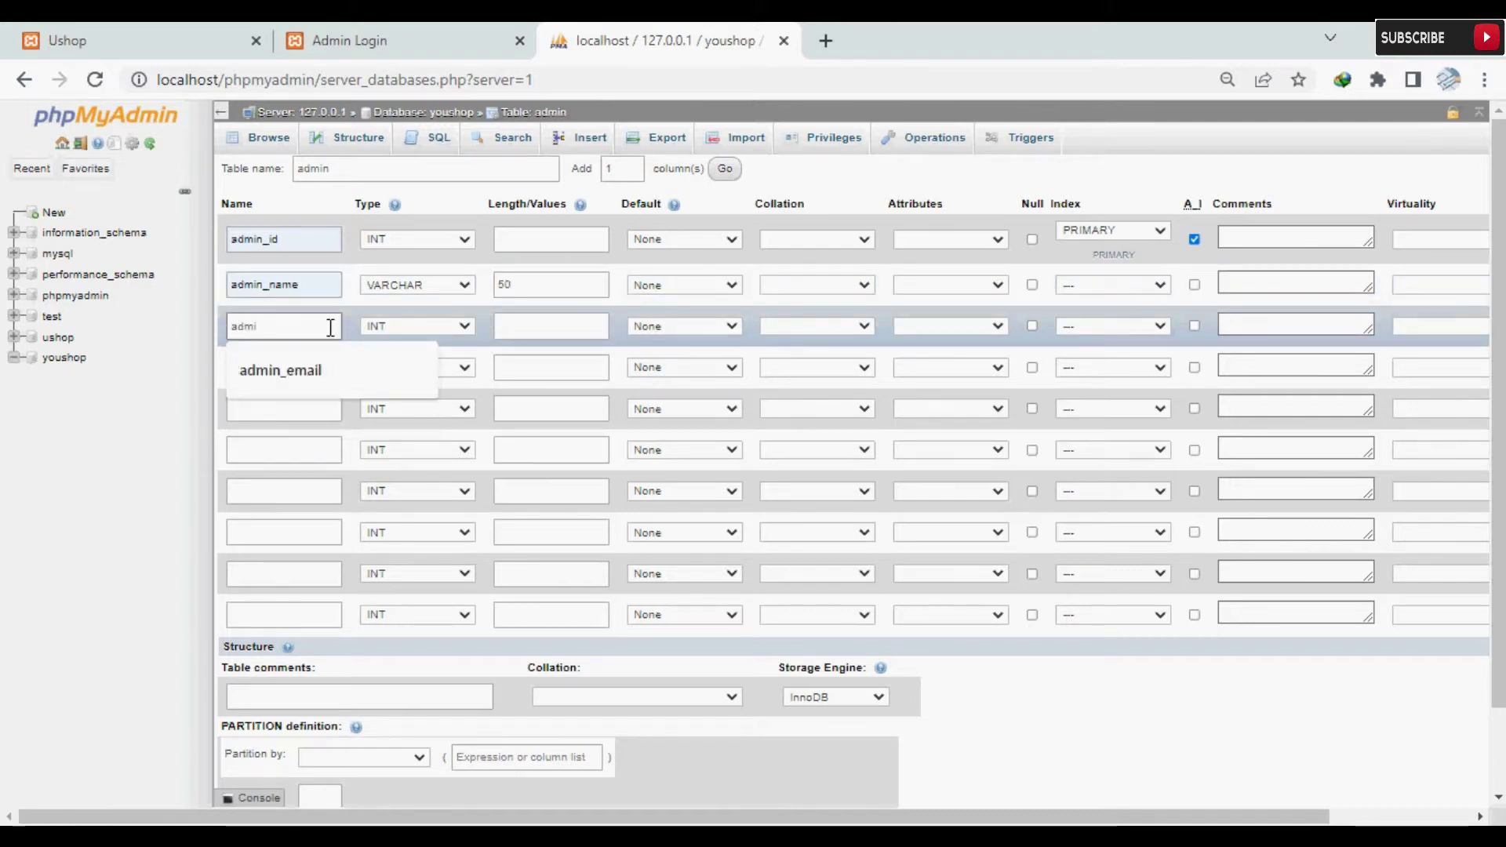
pyautogui.click(326, 373)
pyautogui.click(410, 326)
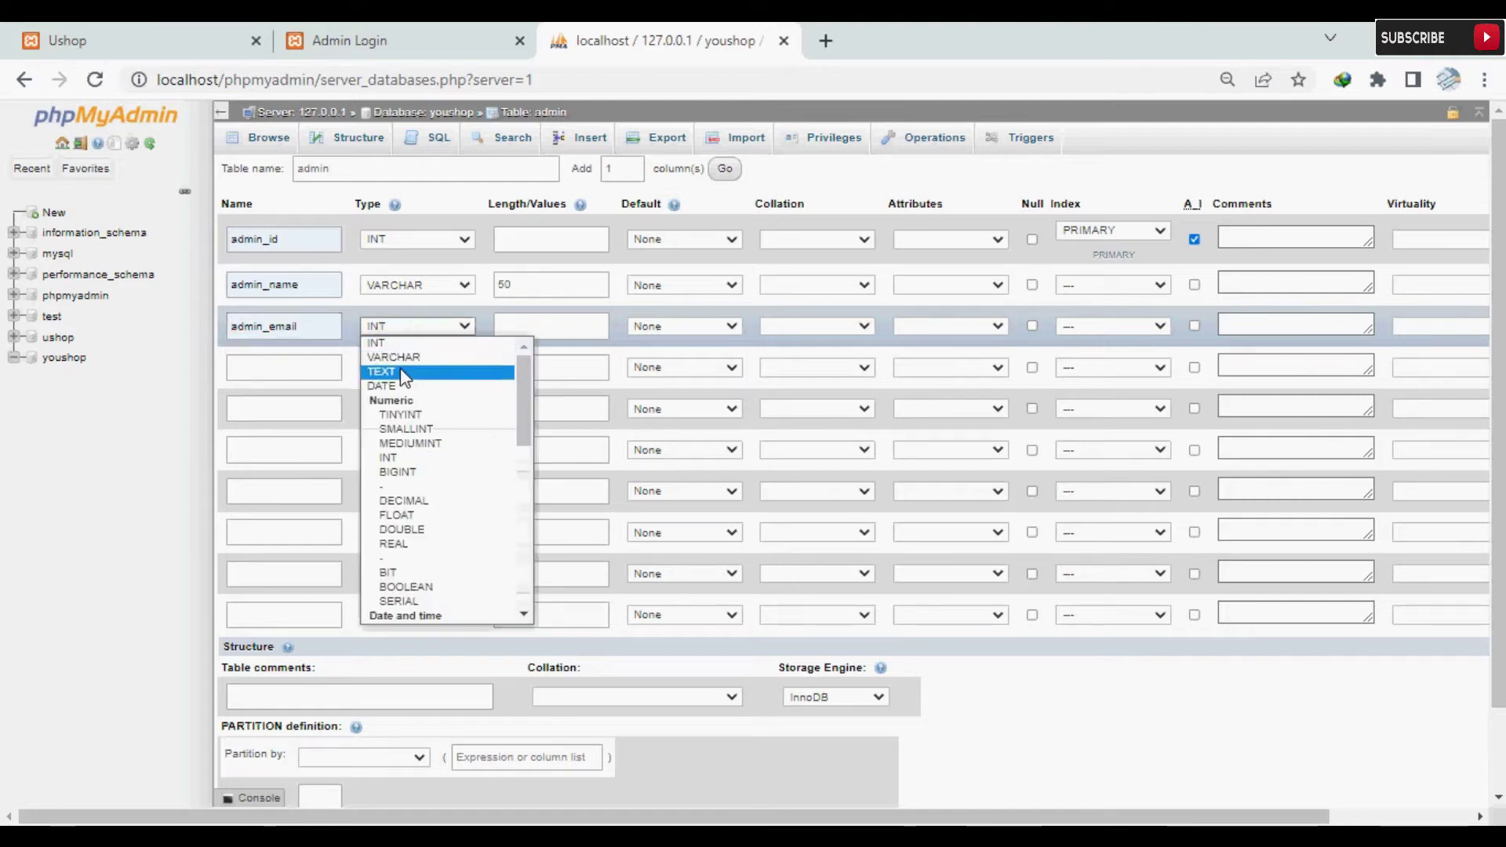
pyautogui.click(400, 357)
pyautogui.click(528, 323)
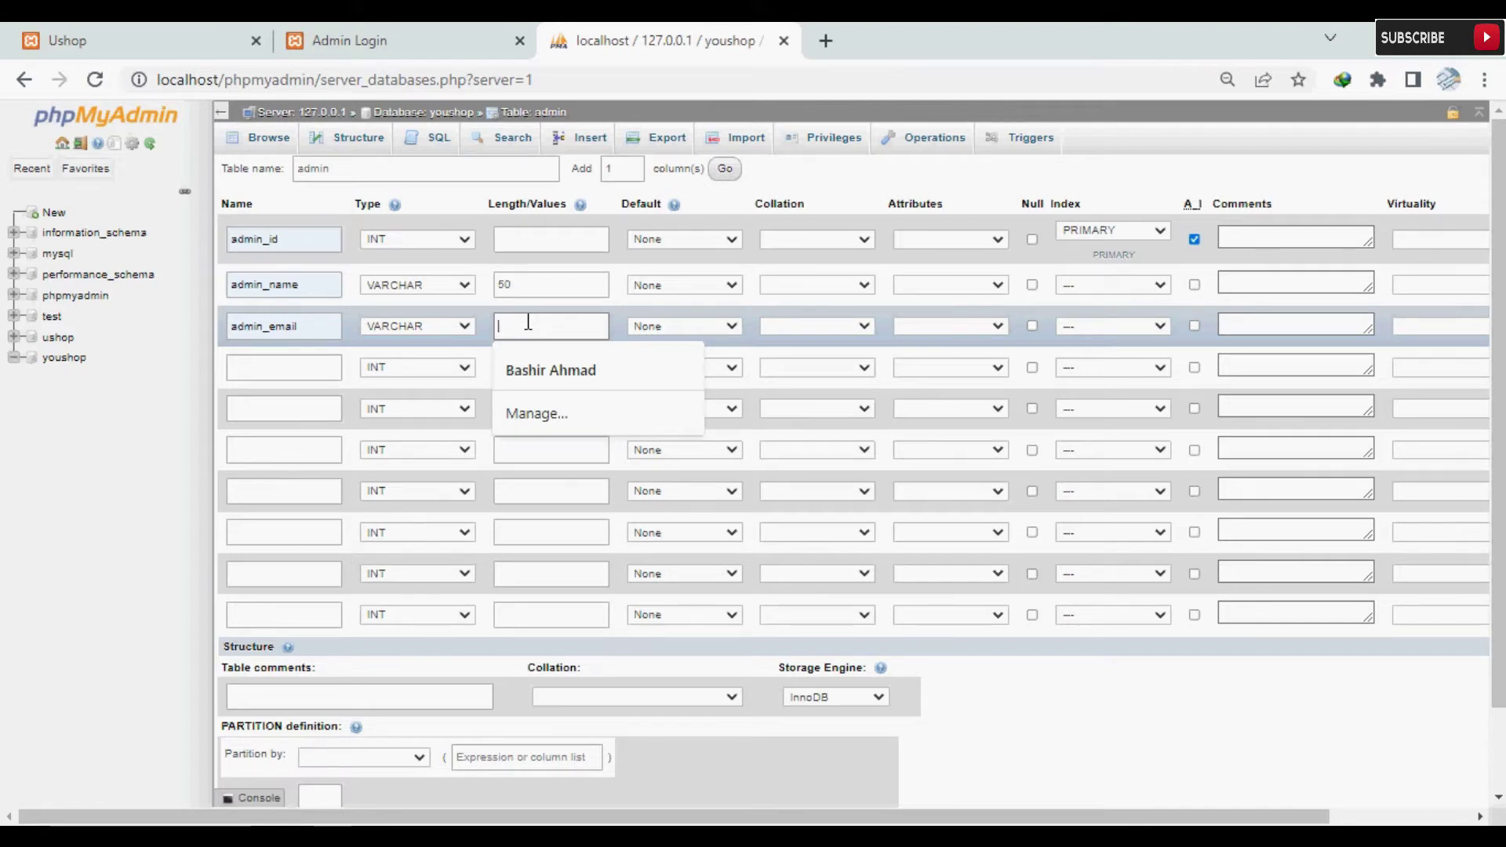
pyautogui.write('50')
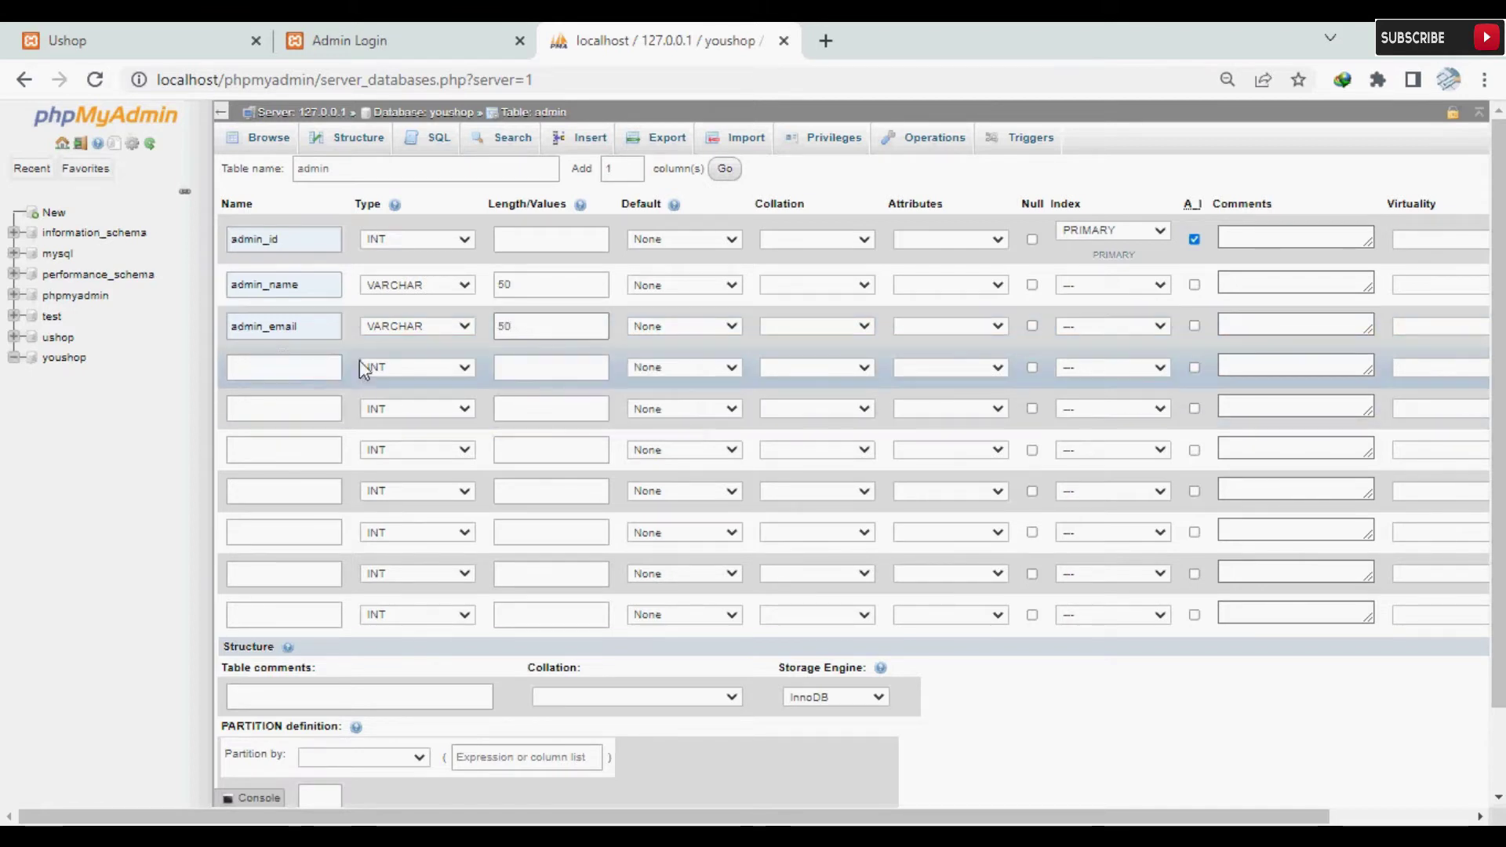
# Define the fourth column as admin_pass with type VARCHAR and length 20.
pyautogui.click(281, 363)
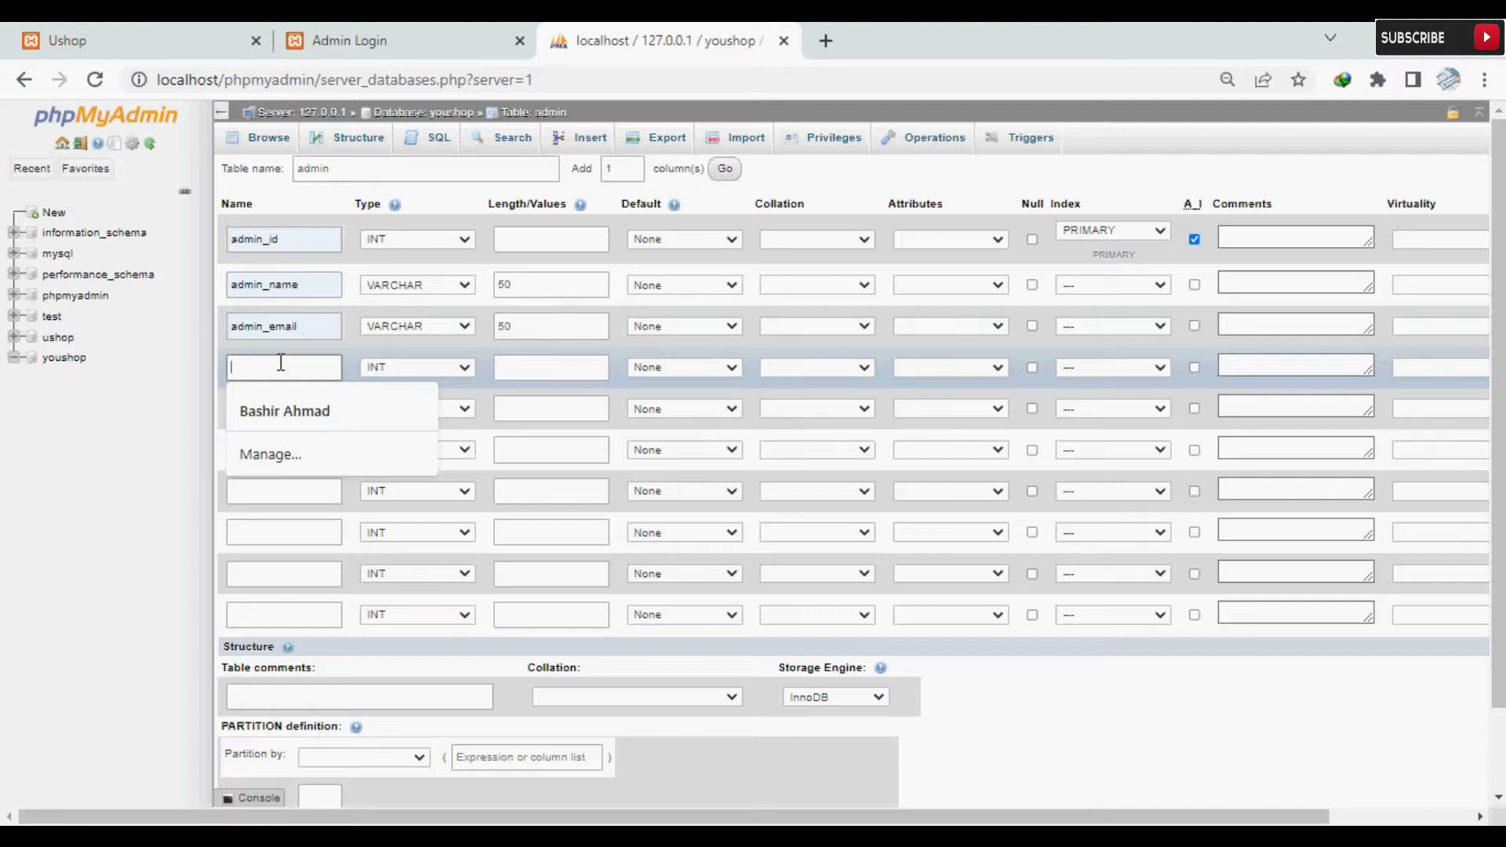
pyautogui.write('admi')
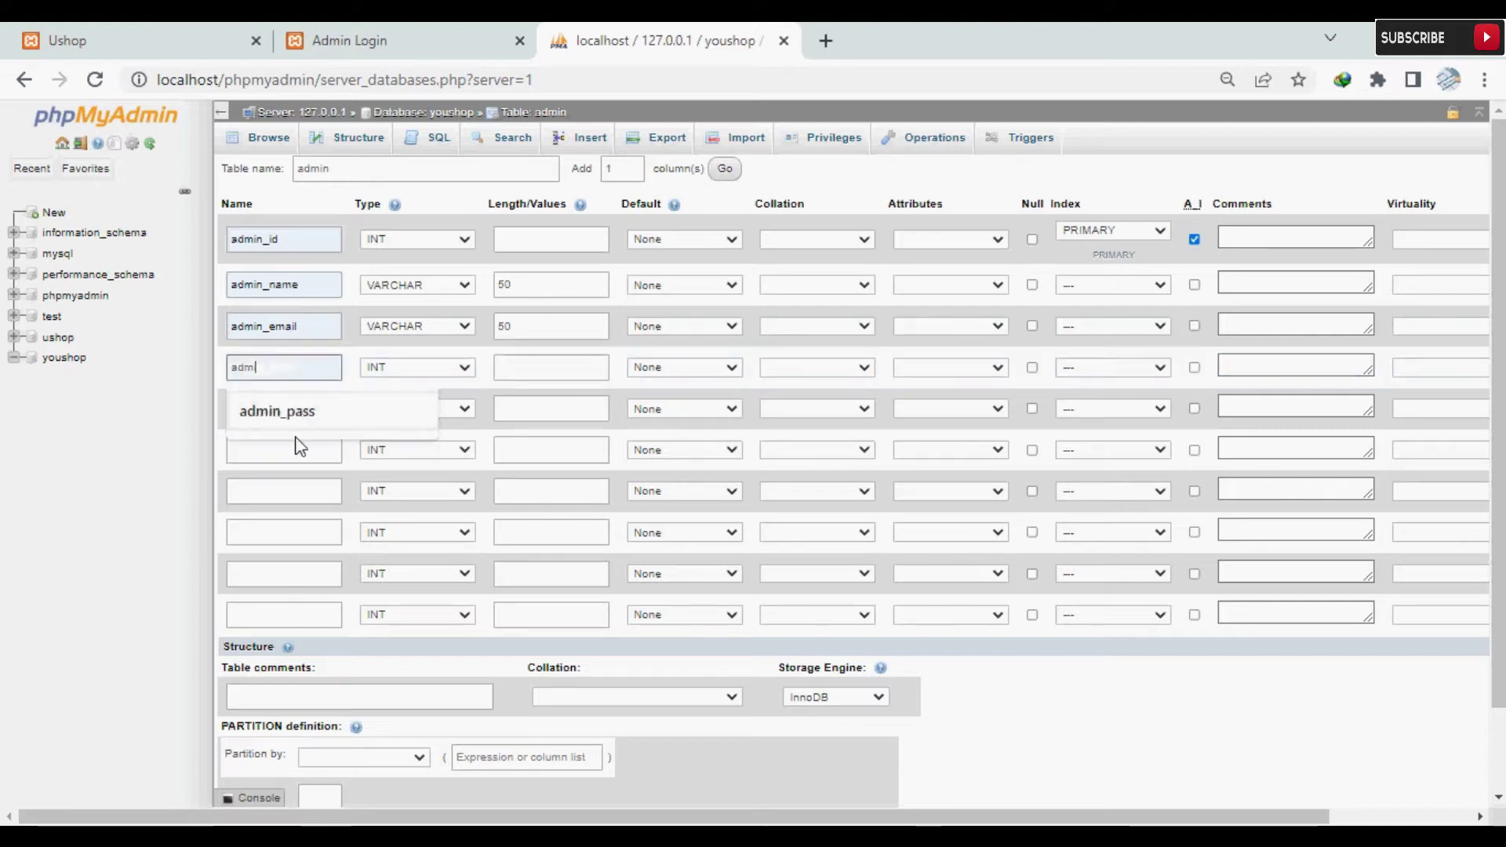
pyautogui.click(292, 418)
pyautogui.click(384, 368)
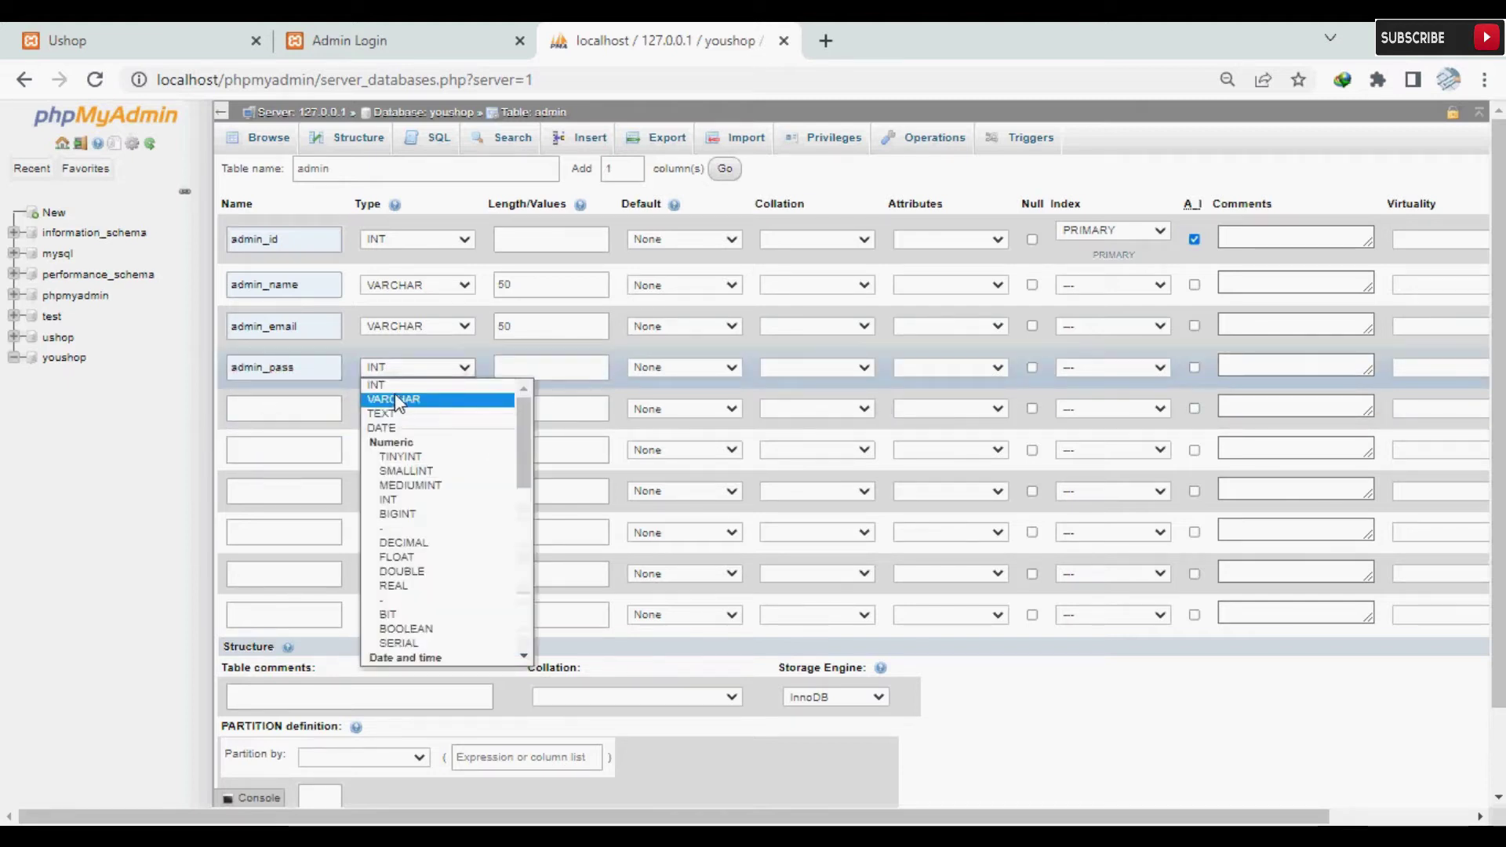
pyautogui.click(394, 399)
pyautogui.click(545, 367)
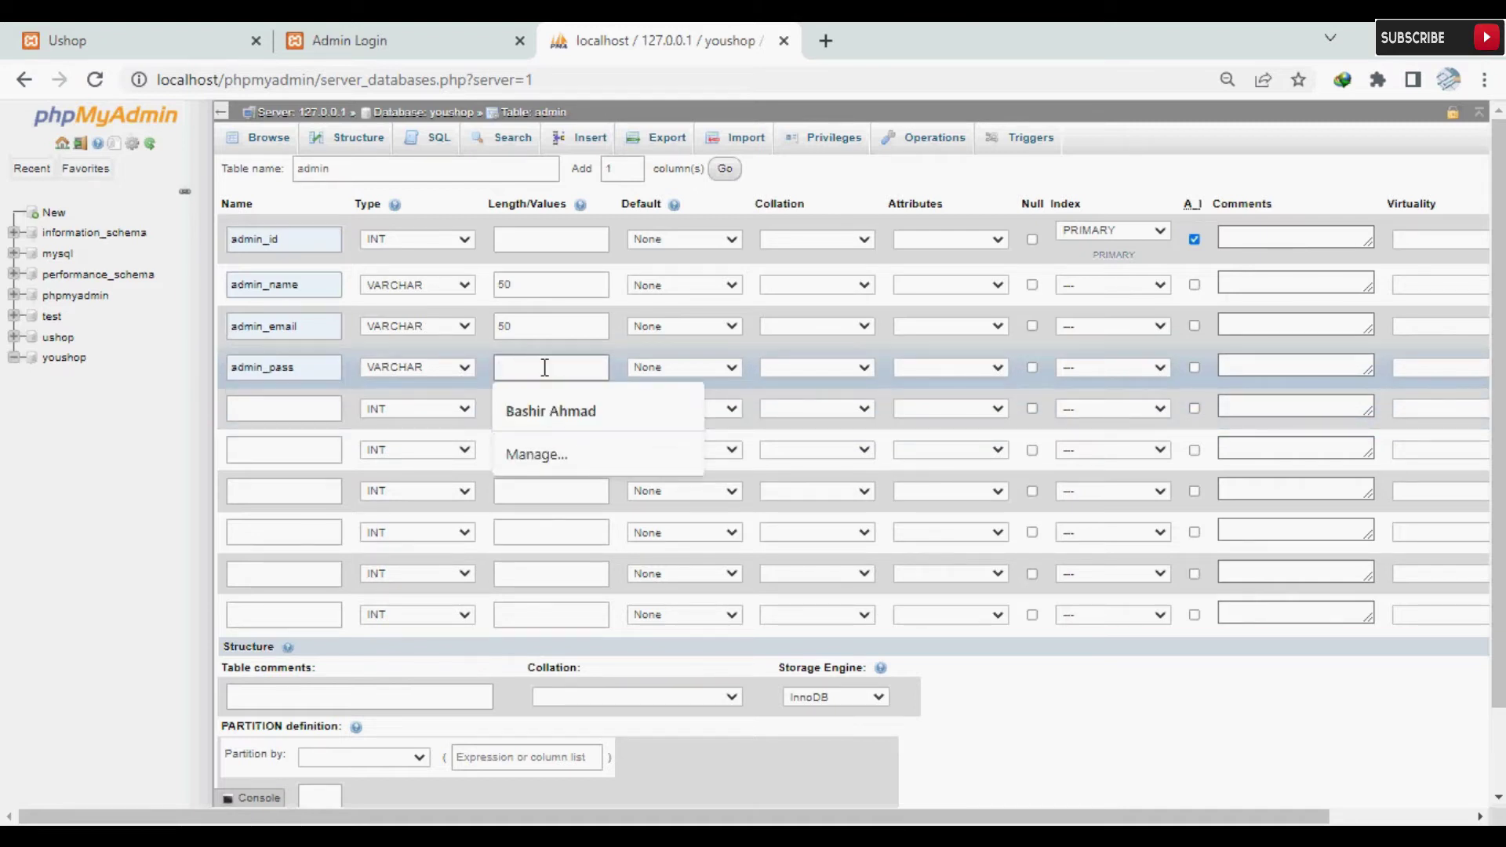
pyautogui.write('20')
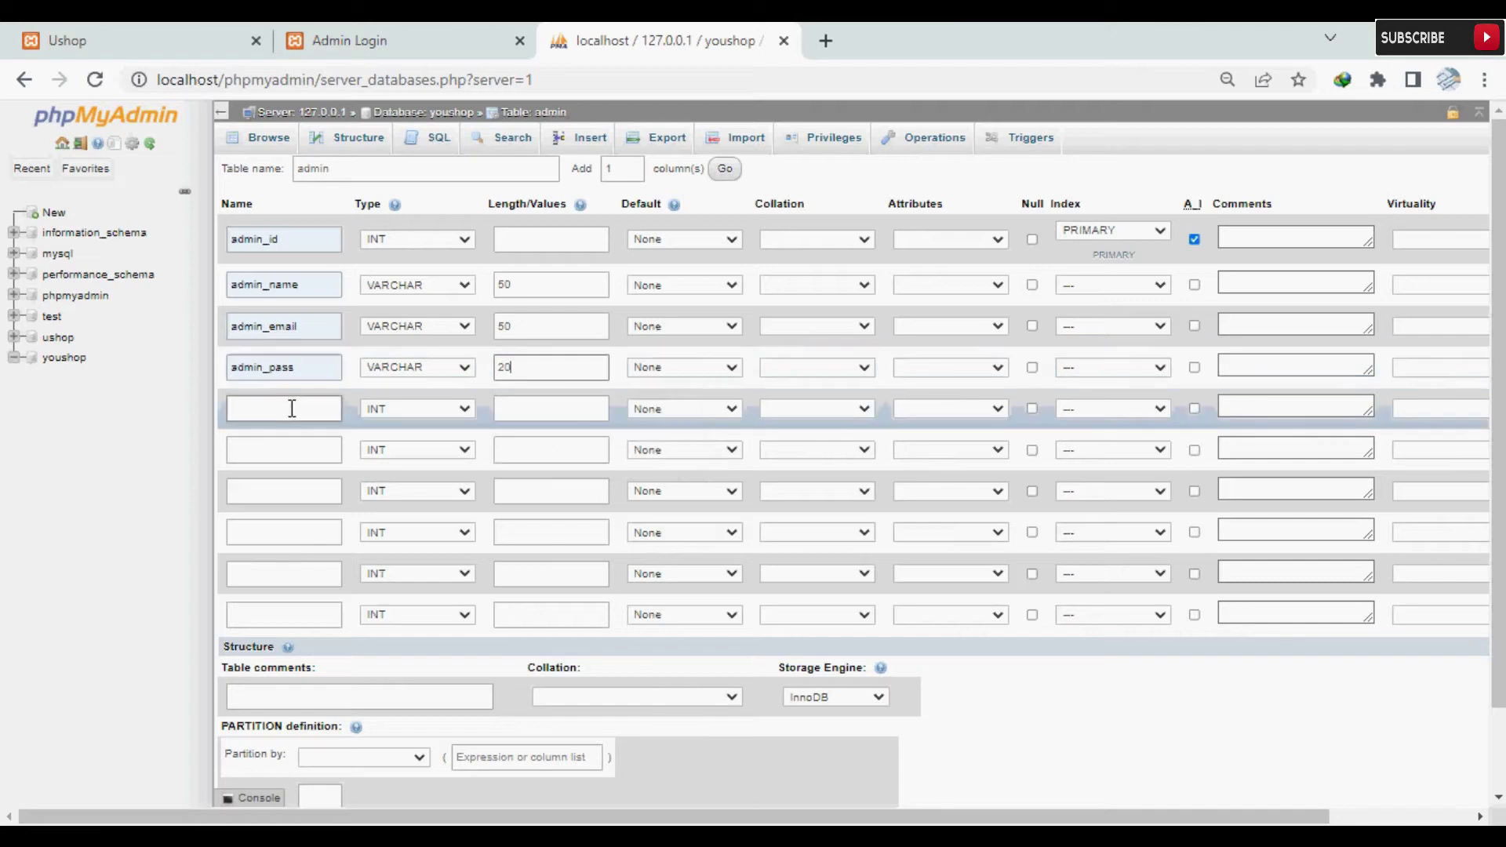
# Define the fifth column as admin_image with type TEXT.
pyautogui.click(291, 408)
pyautogui.write('admin_image')
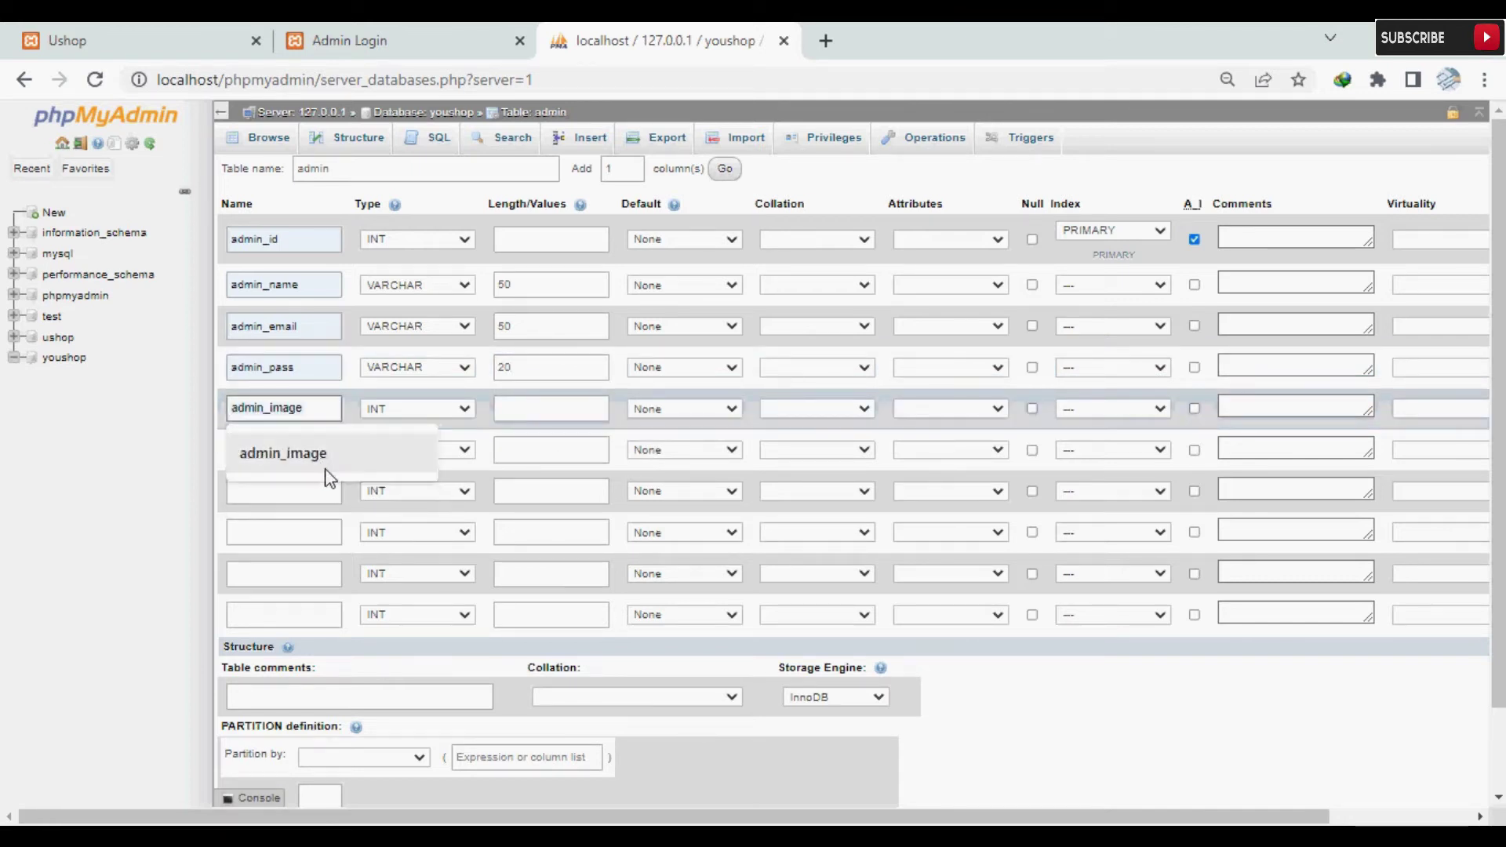
pyautogui.click(327, 471)
pyautogui.click(408, 407)
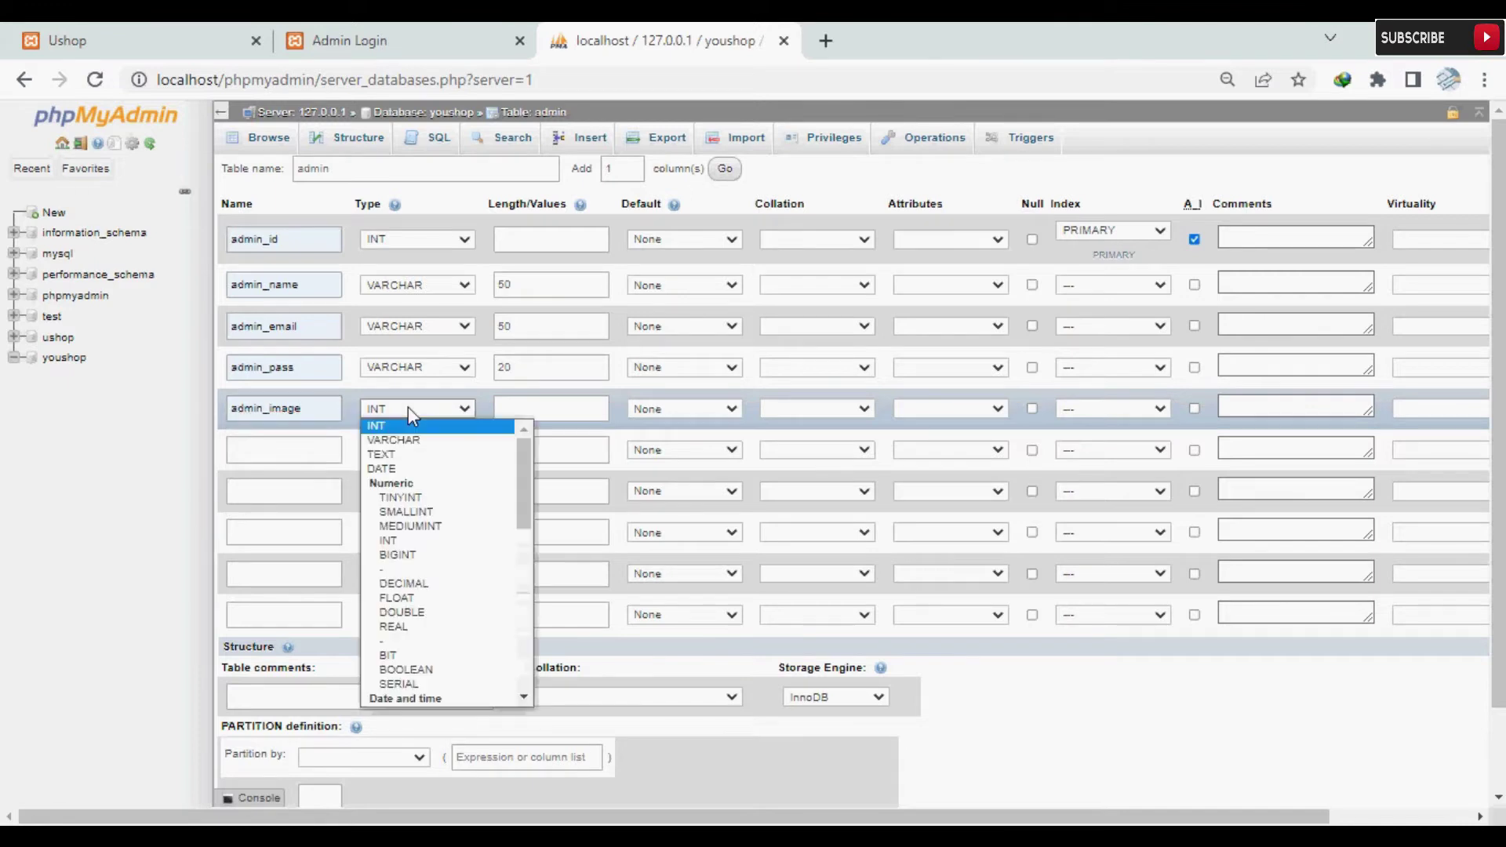
pyautogui.click(403, 454)
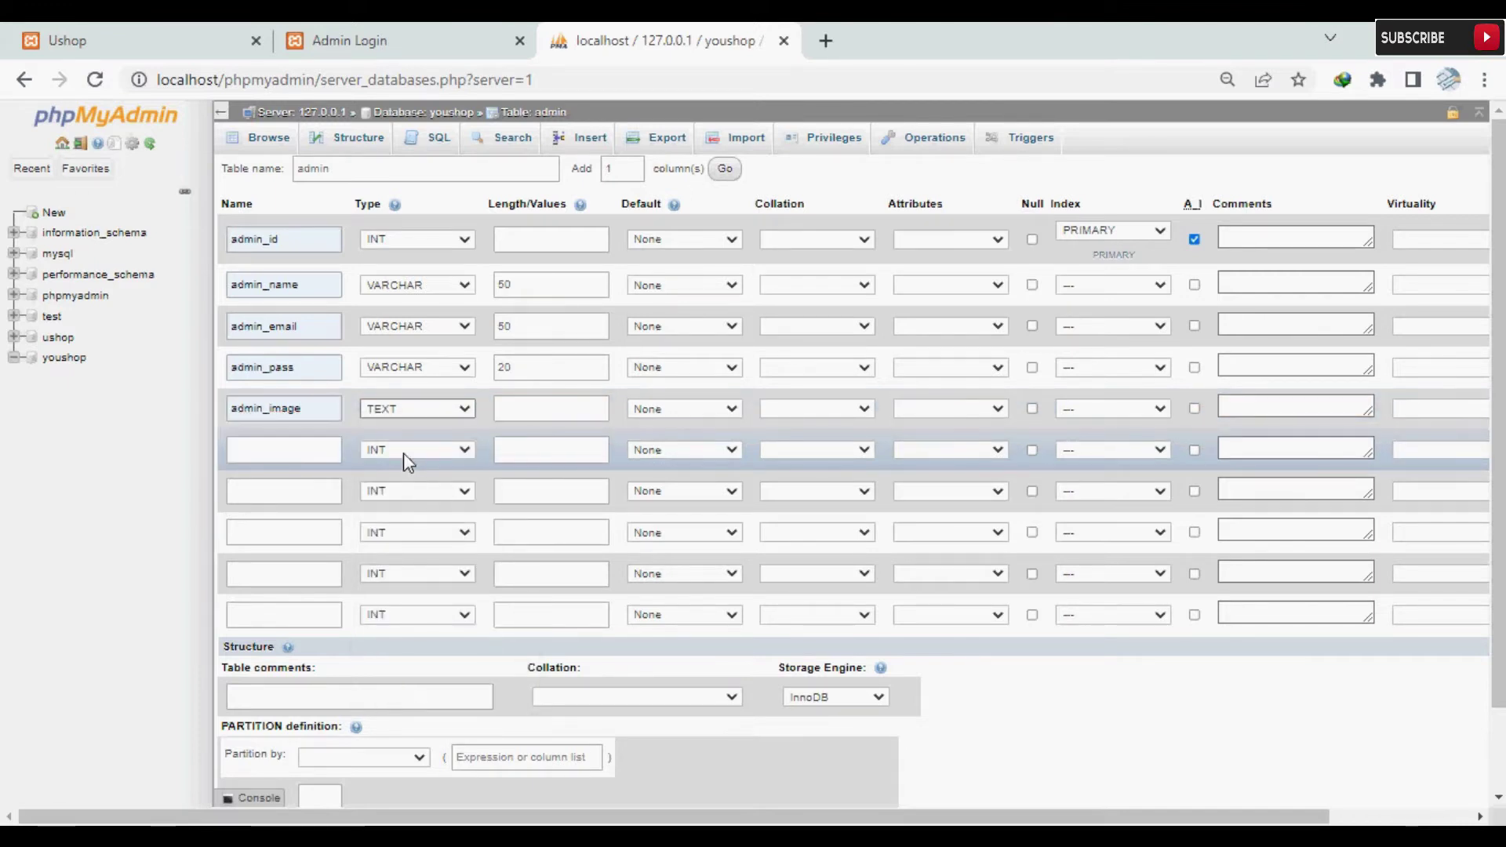
# Define the sixth column as admin_contact with type VARCHAR and length 15.
pyautogui.click(330, 445)
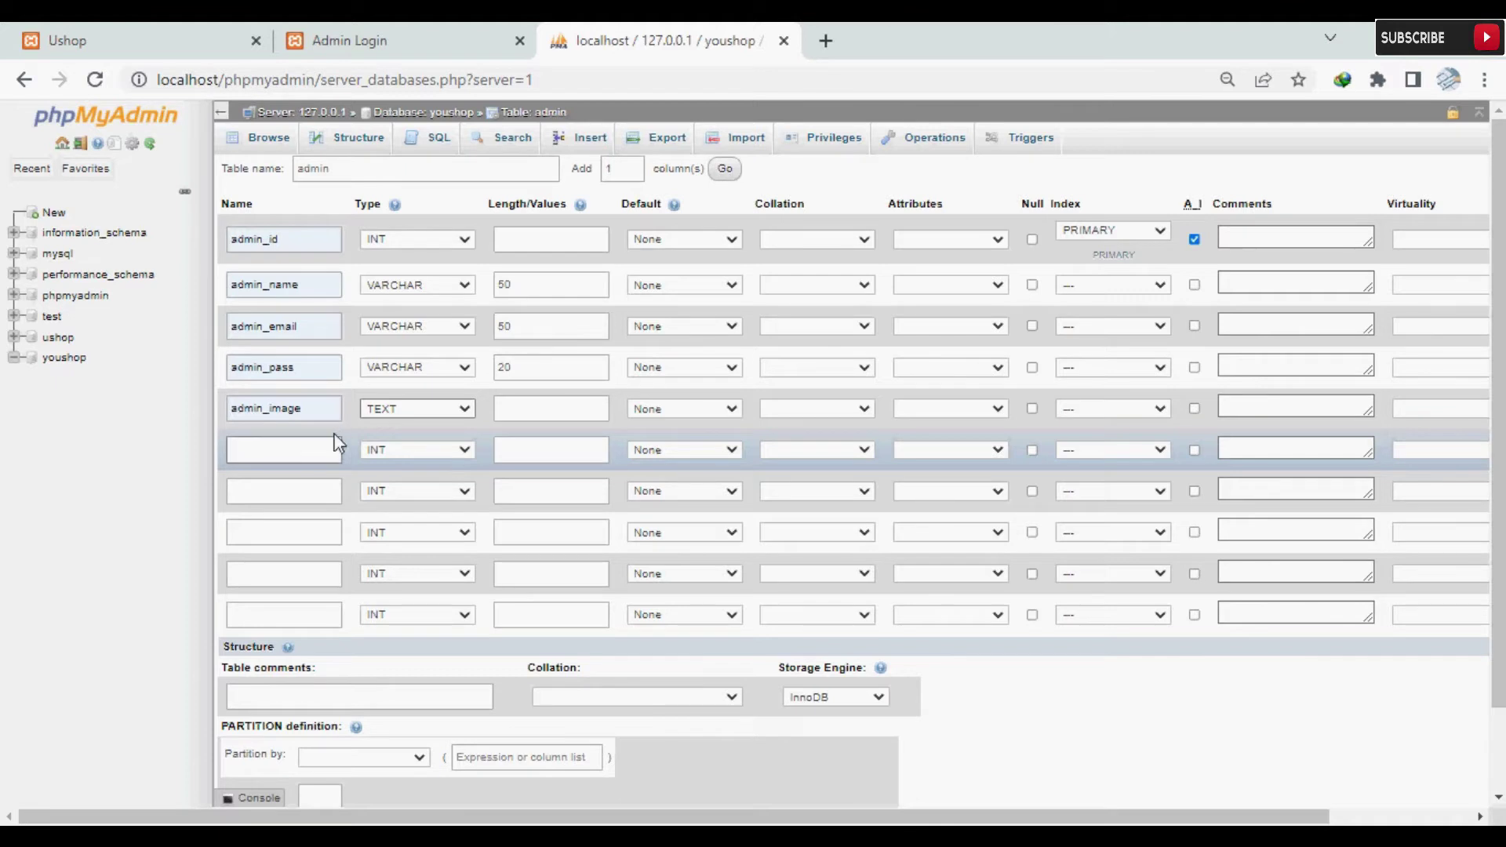
pyautogui.click(295, 451)
pyautogui.write('admin_contact')
pyautogui.click(287, 494)
pyautogui.click(432, 450)
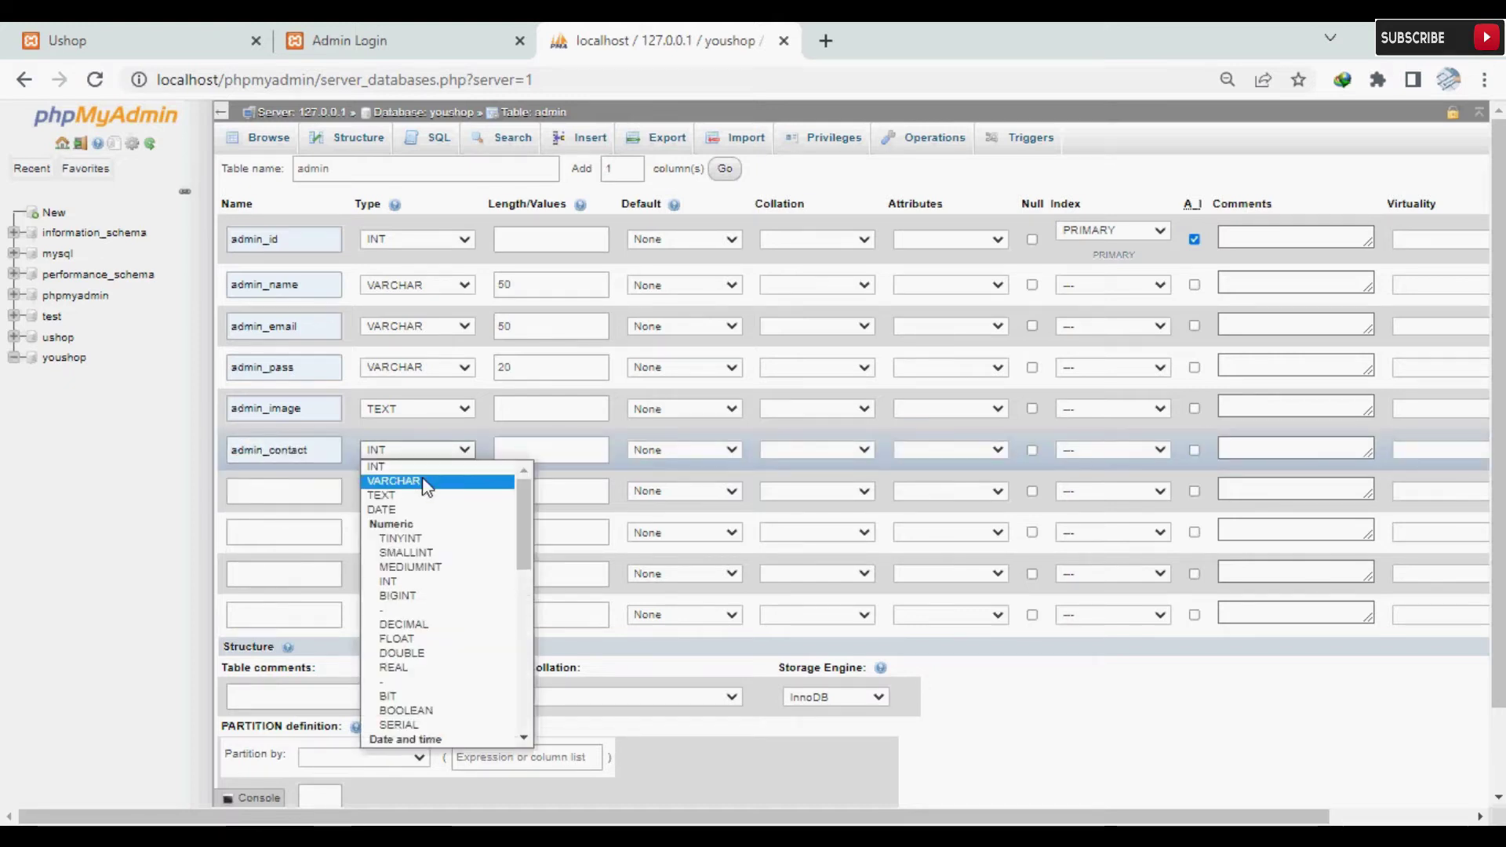
pyautogui.click(422, 480)
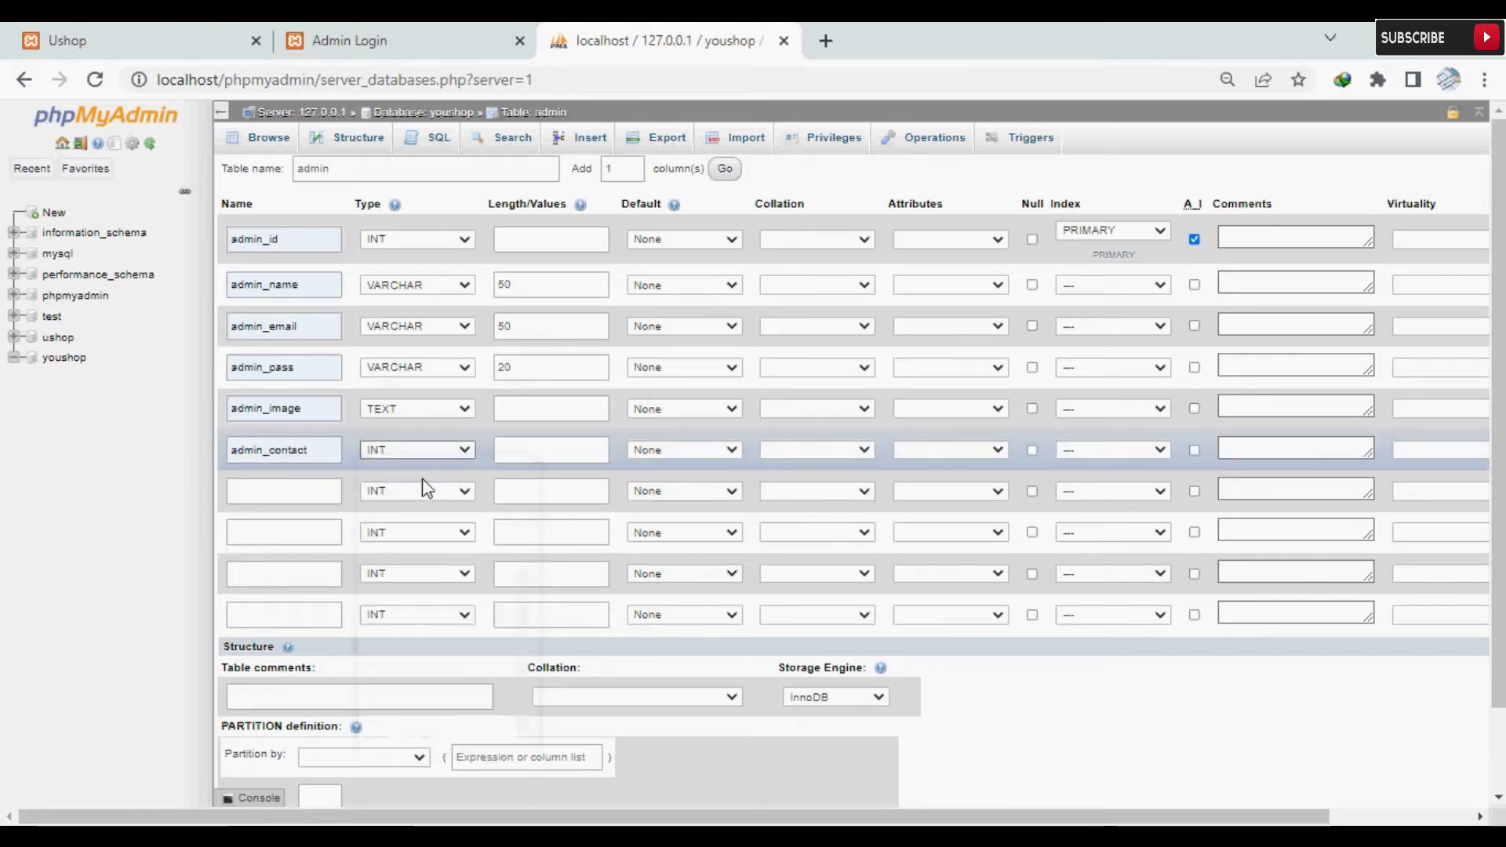
pyautogui.click(536, 451)
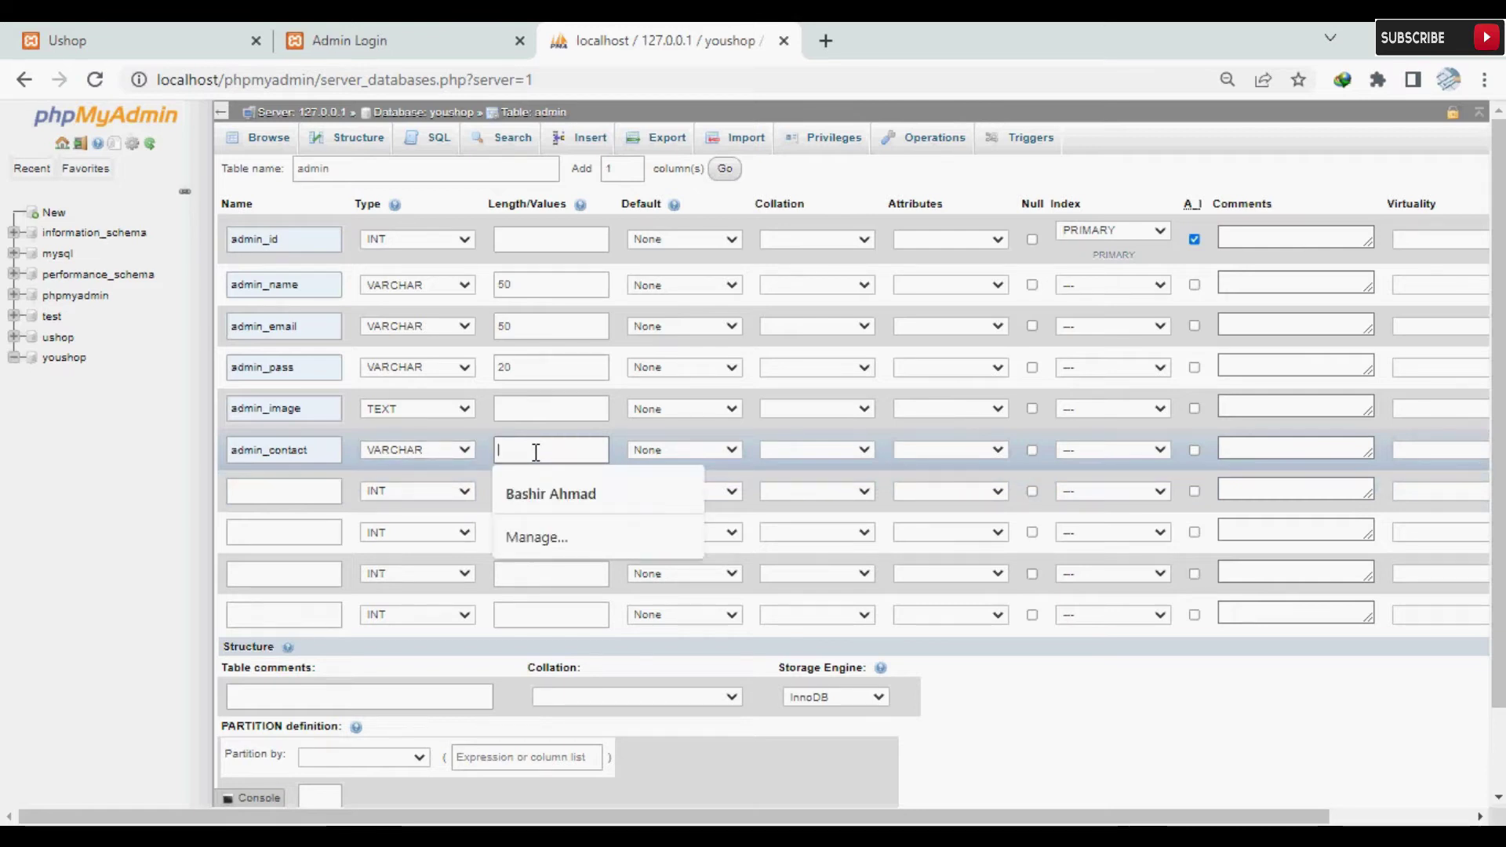
pyautogui.write('50')
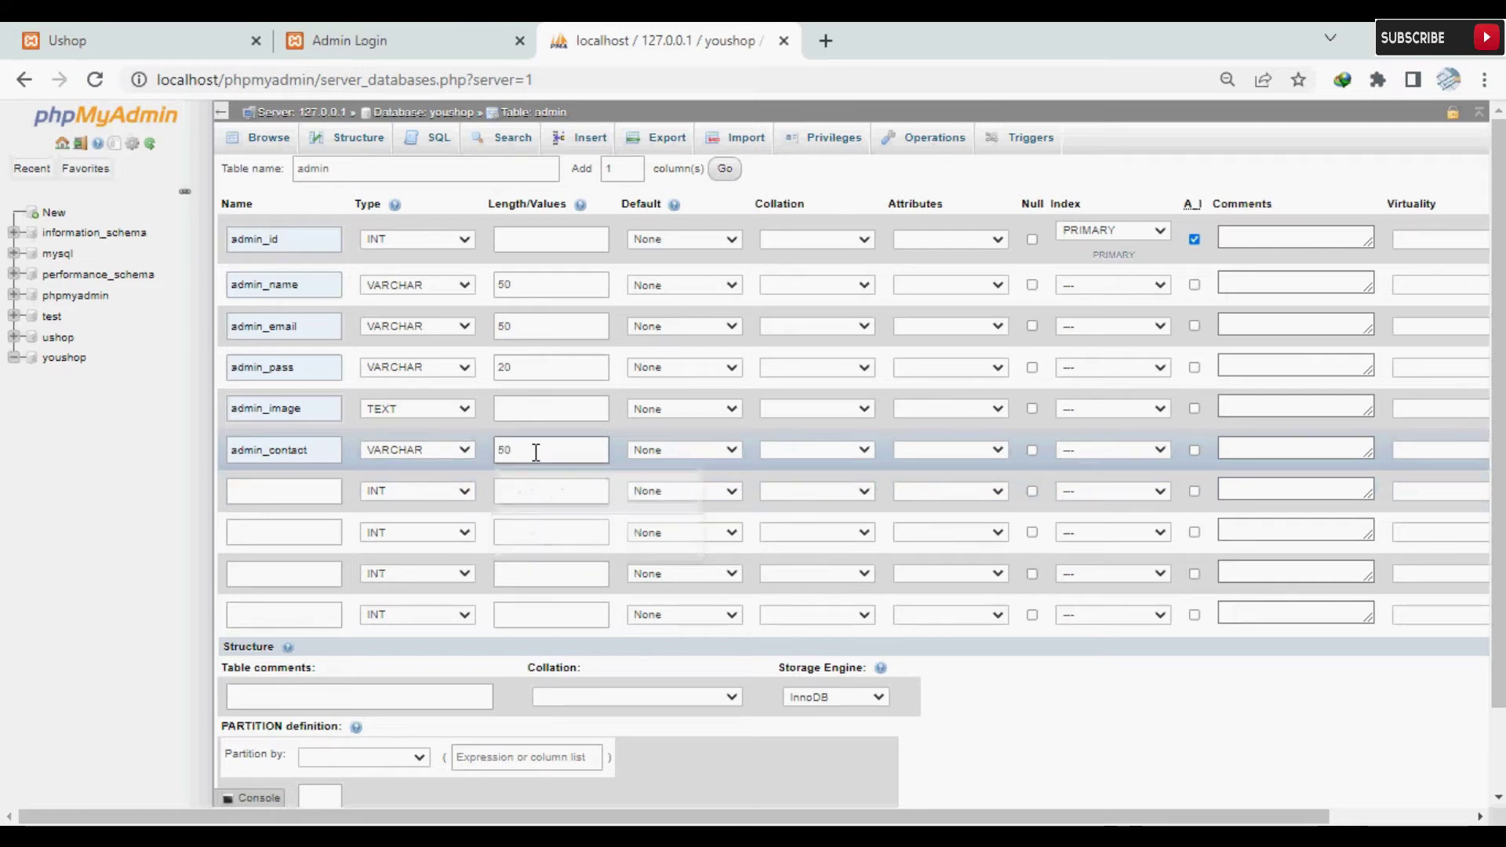
pyautogui.press('BackSpace')
pyautogui.press('BackSpace')
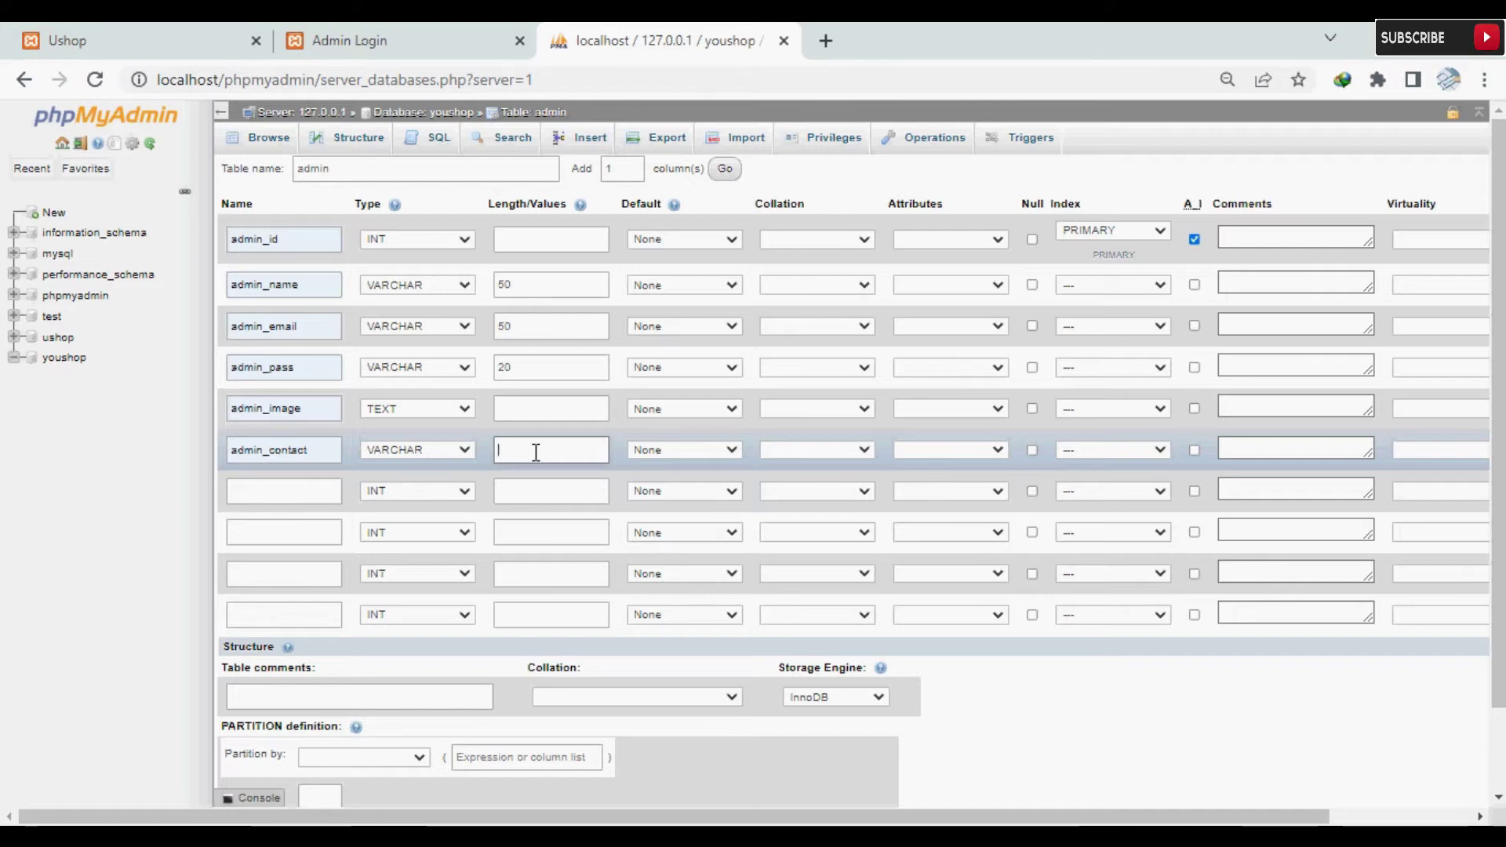
pyautogui.write('15')
# Define the seventh column as admin_country with type VARCHAR and length 20.
pyautogui.click(311, 490)
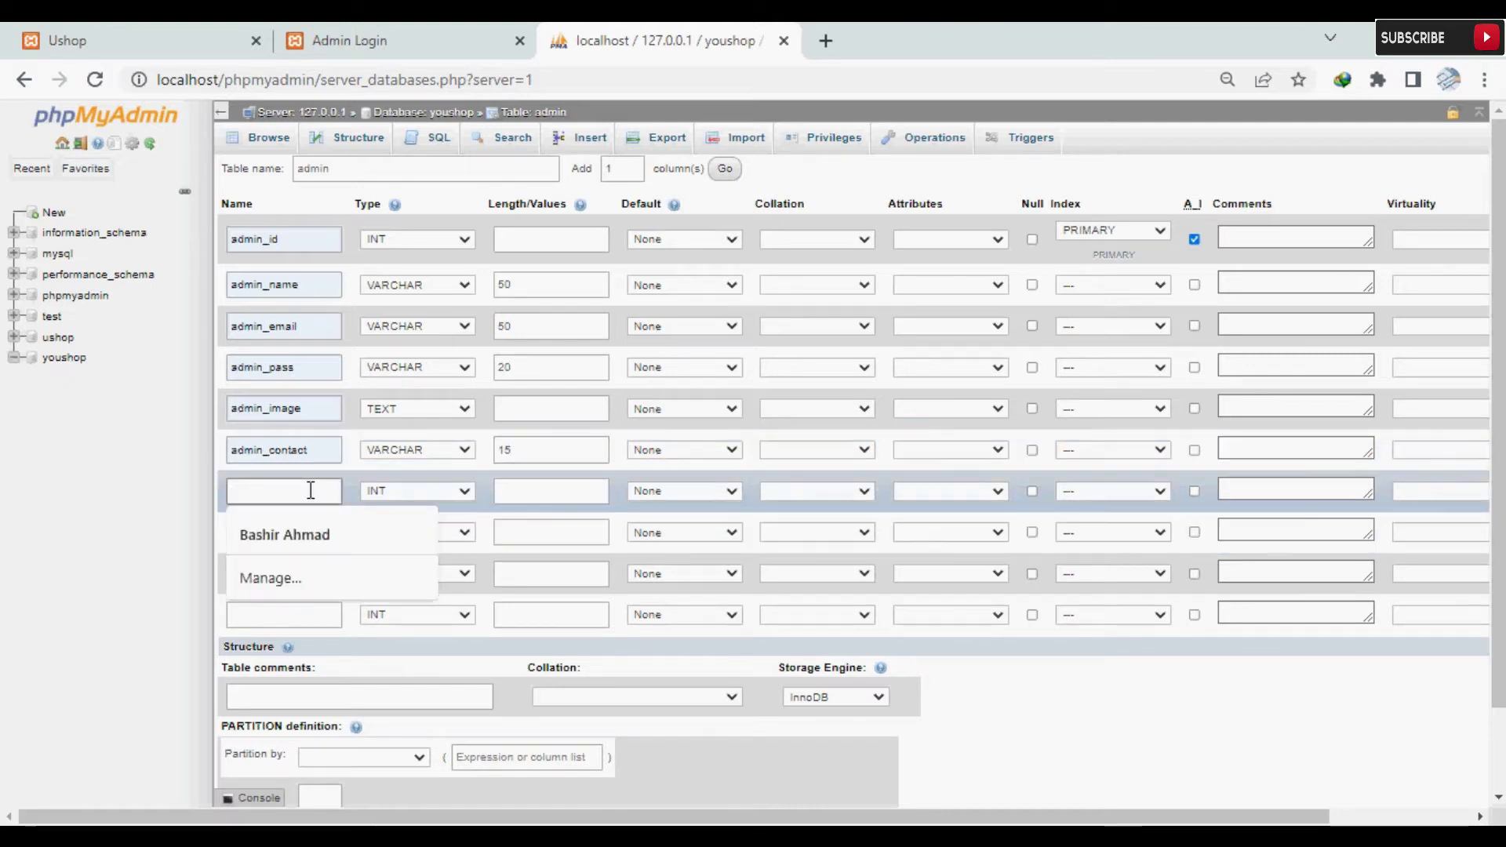
pyautogui.write('ad')
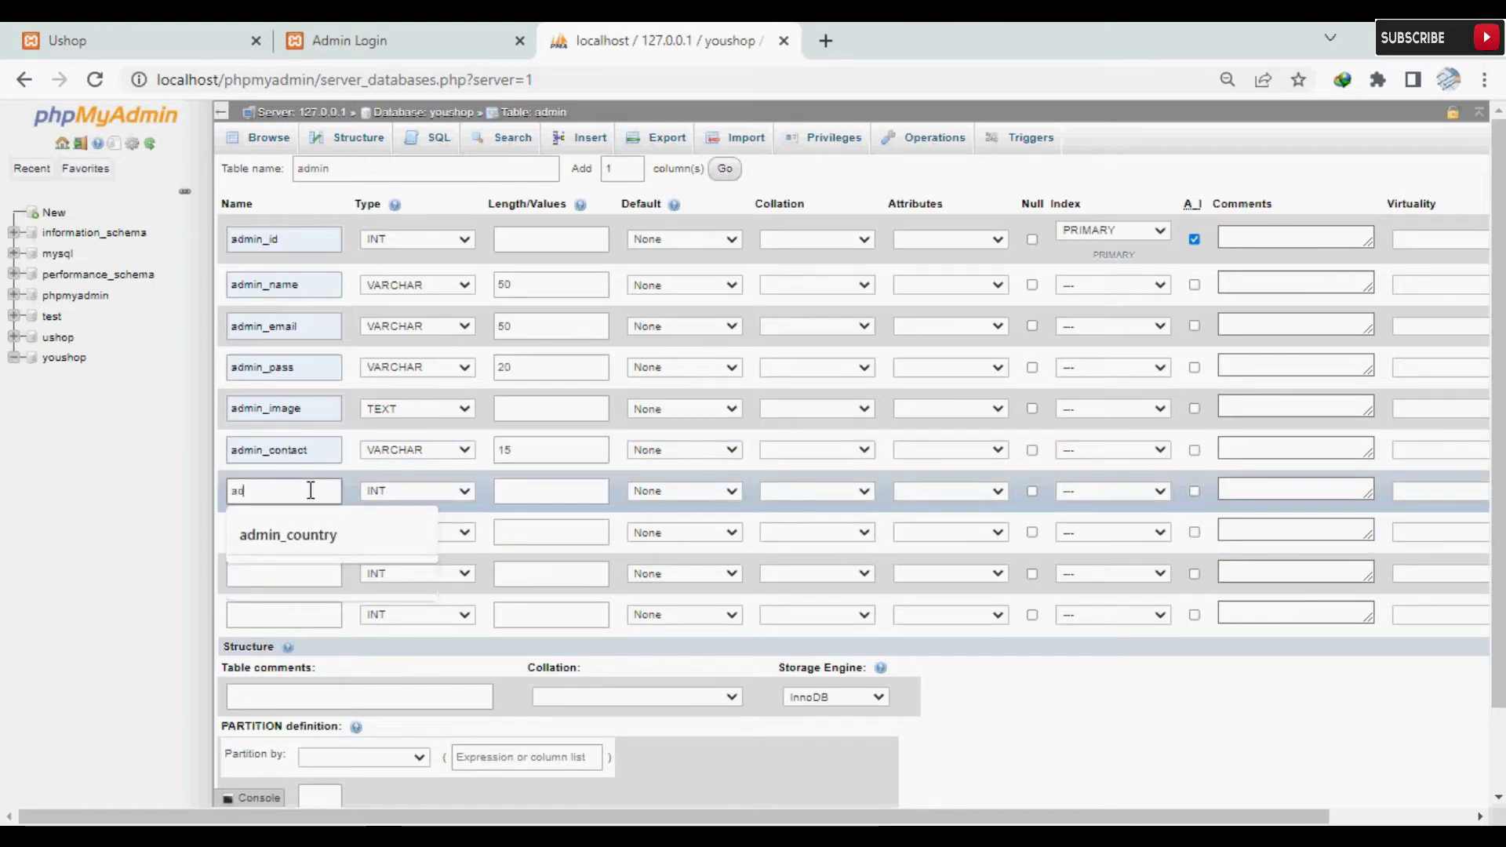
pyautogui.click(258, 535)
pyautogui.click(408, 492)
pyautogui.click(469, 525)
pyautogui.click(531, 486)
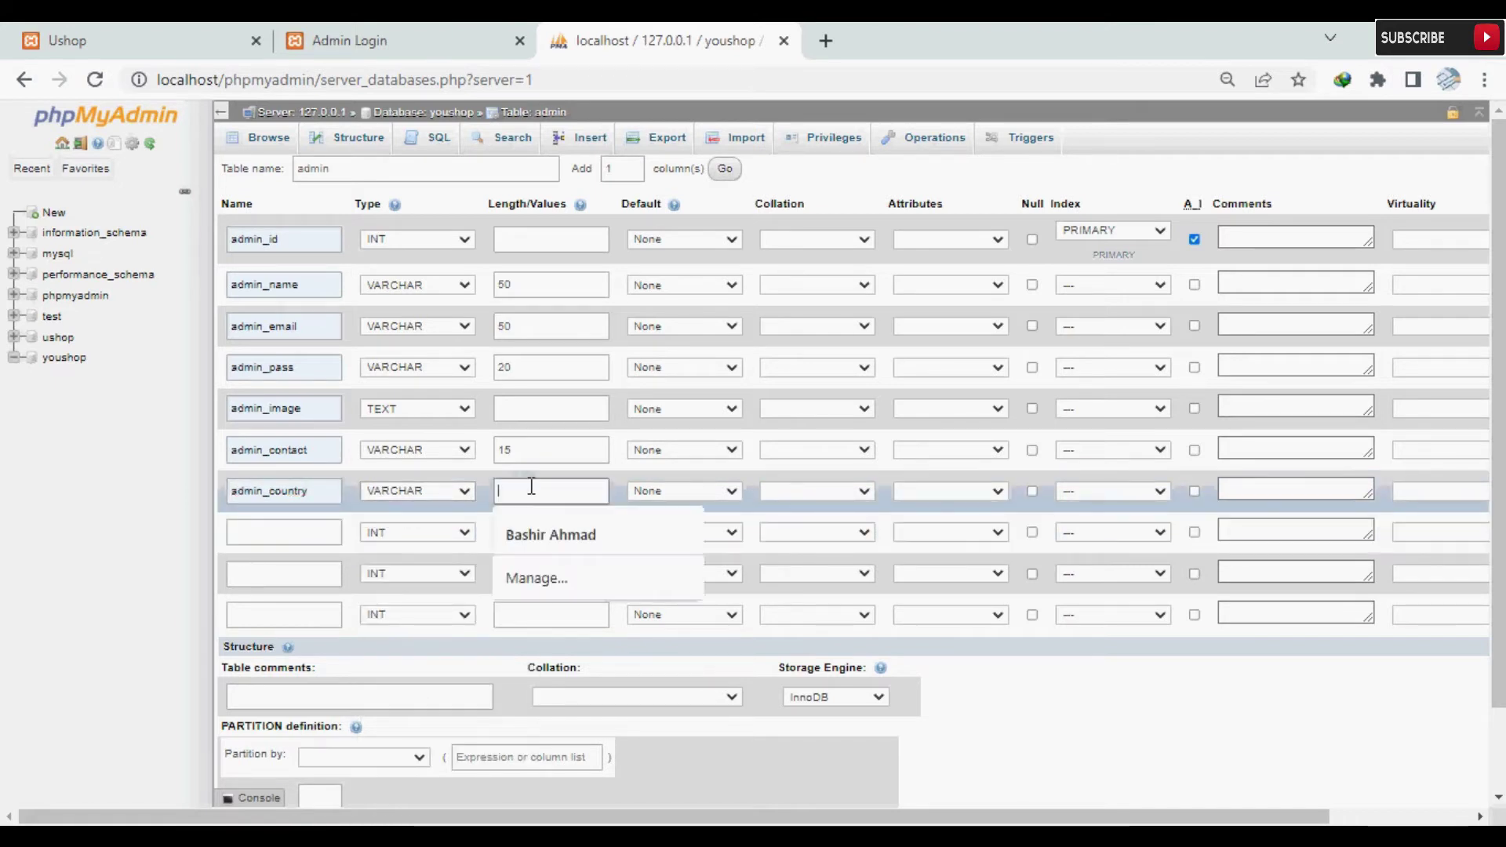
pyautogui.write('20')
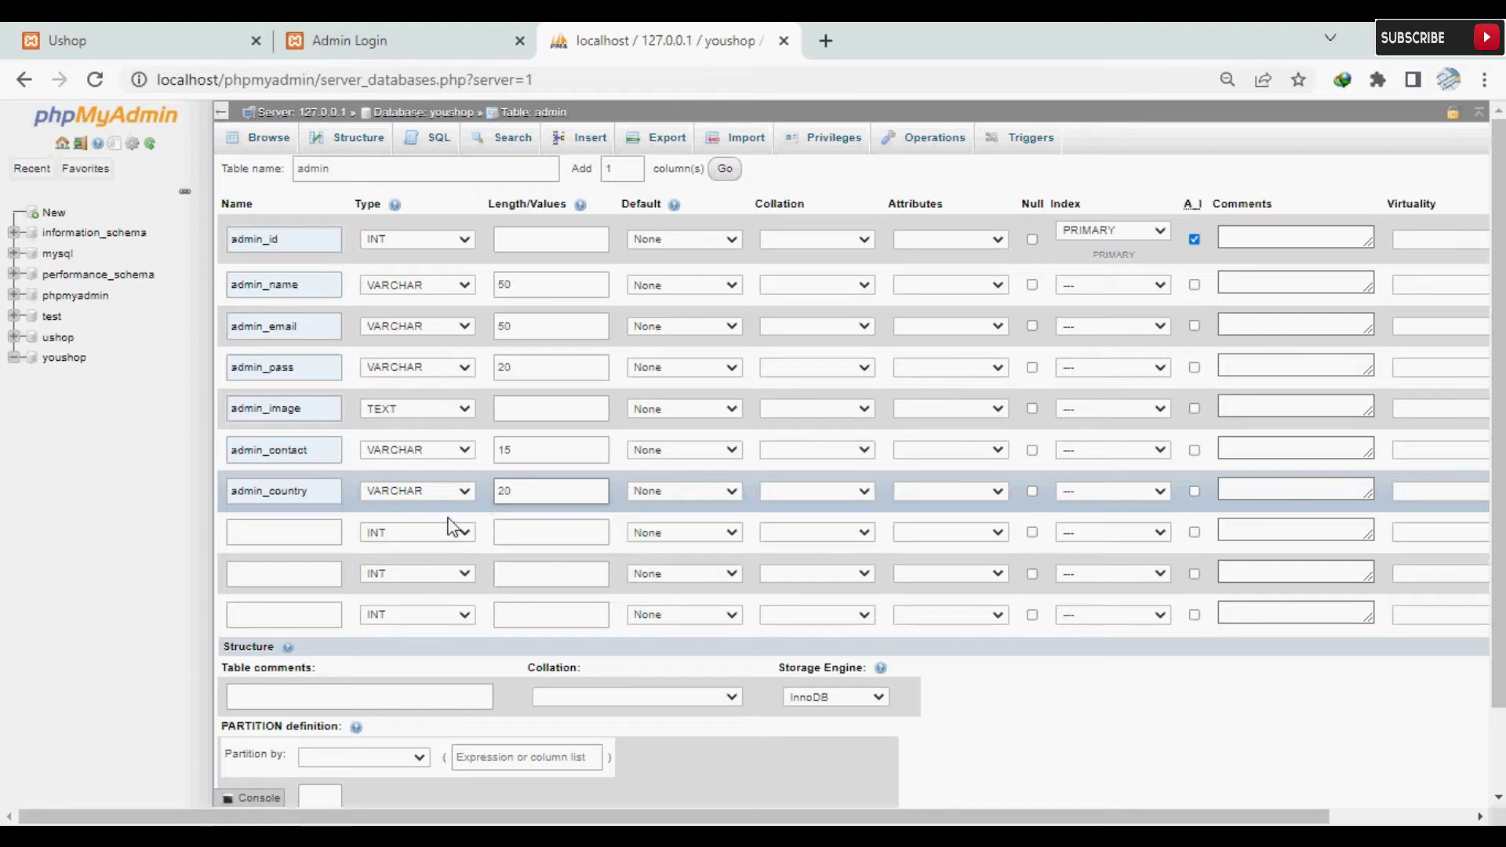
# Define the eighth column as admin_address with type TEXT.
pyautogui.click(293, 532)
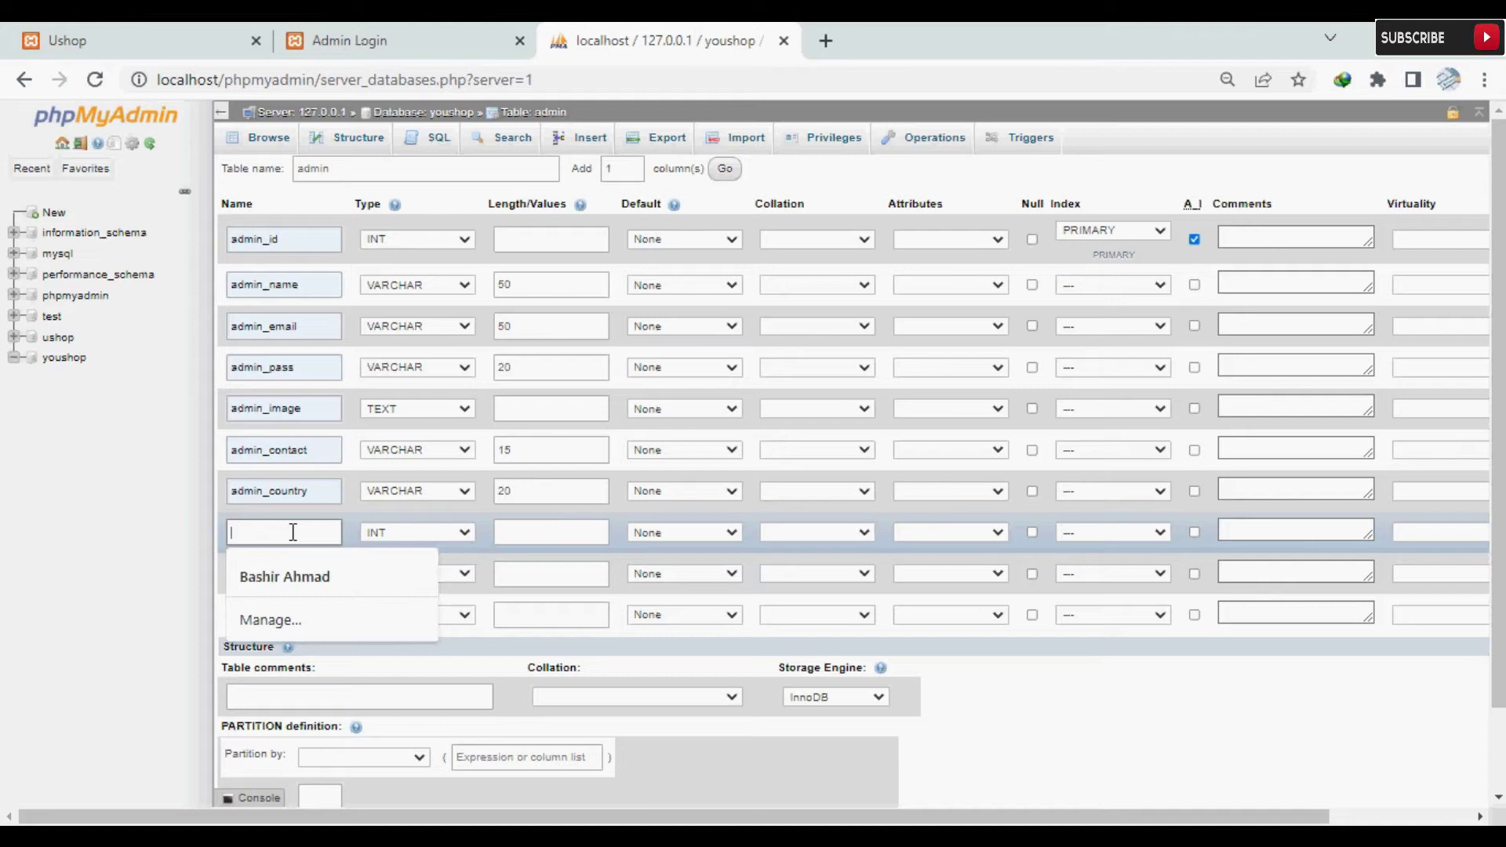
pyautogui.write('admin_address')
pyautogui.click(309, 561)
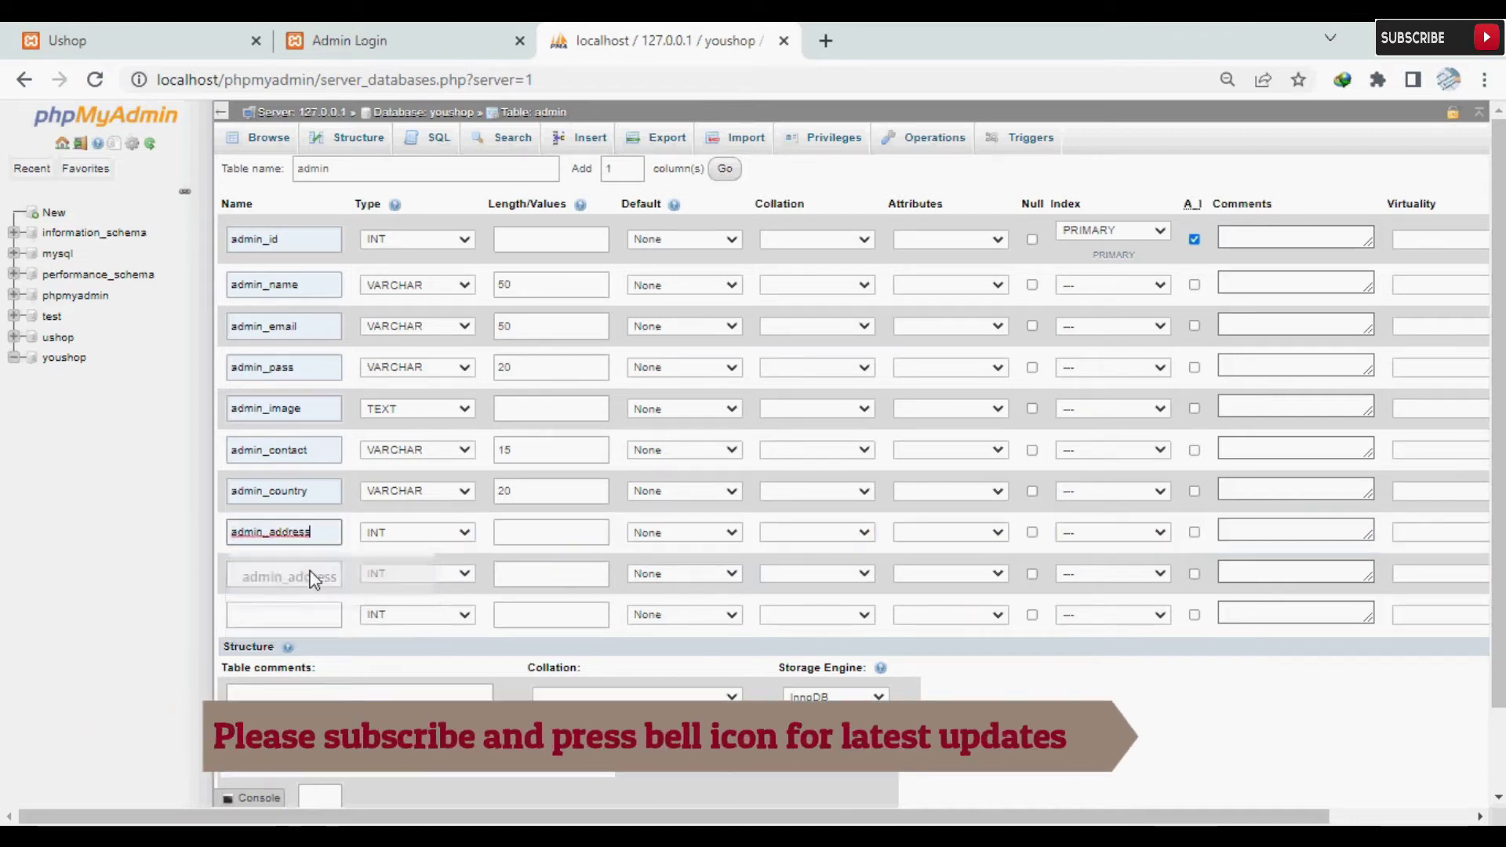
pyautogui.click(419, 535)
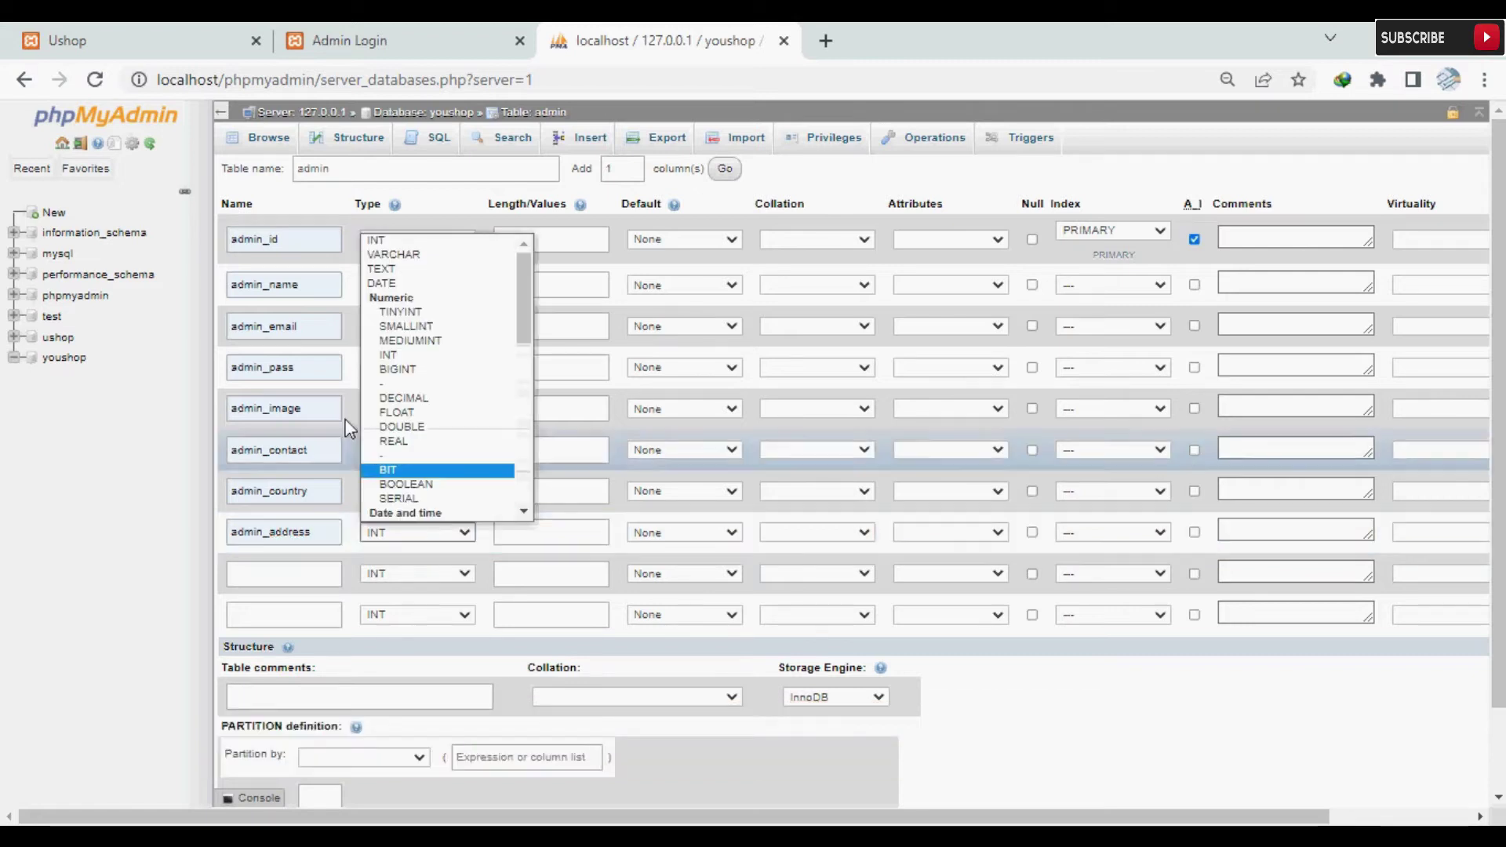
pyautogui.click(400, 271)
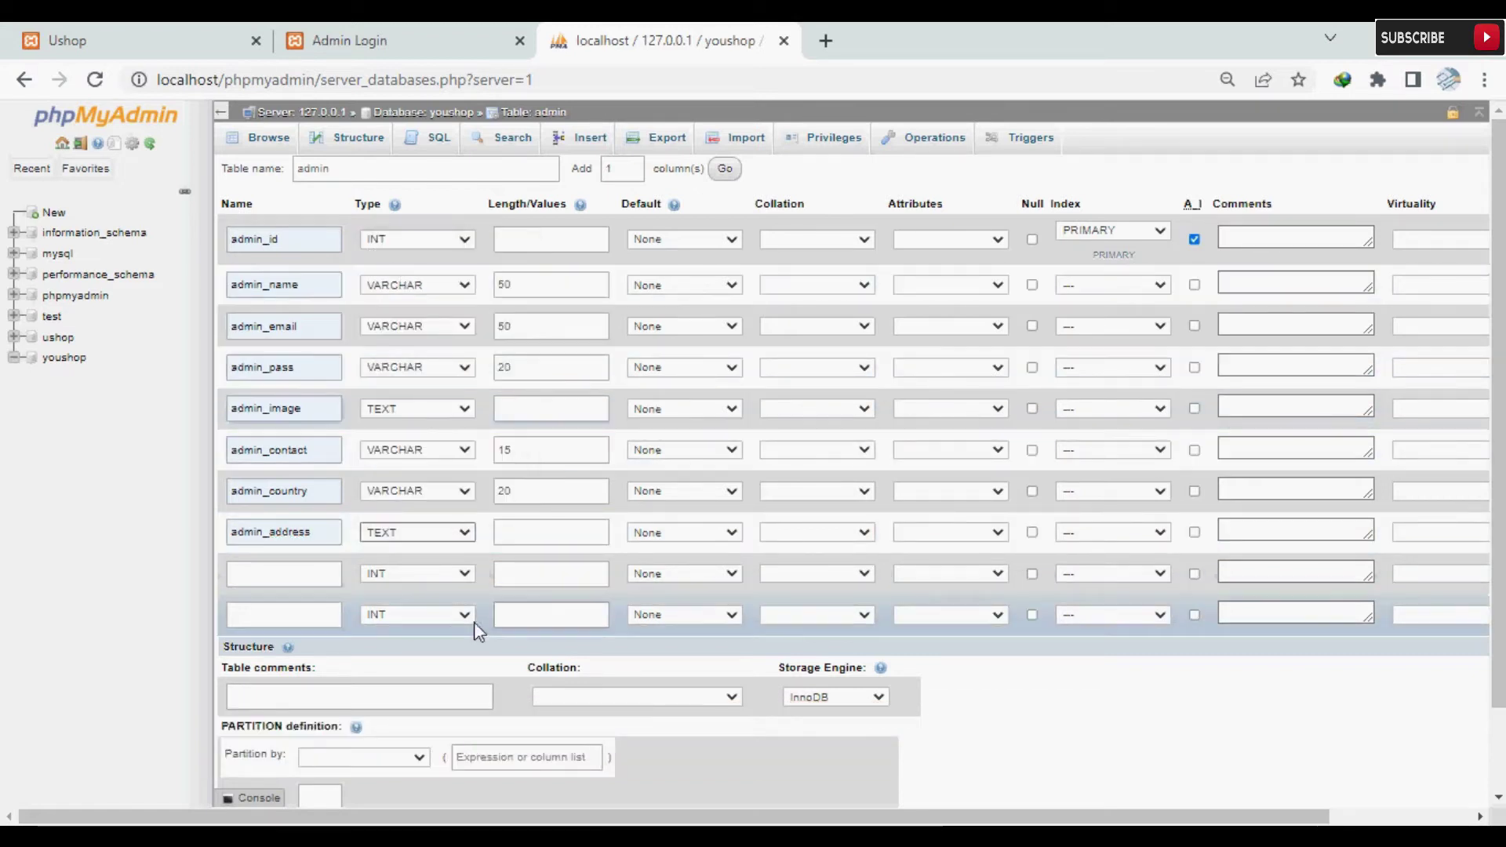
# Change the admin_country column's type to TEXT and clear its length value.
pyautogui.click(408, 488)
pyautogui.click(406, 521)
pyautogui.press('t')
pyautogui.press('Tab')
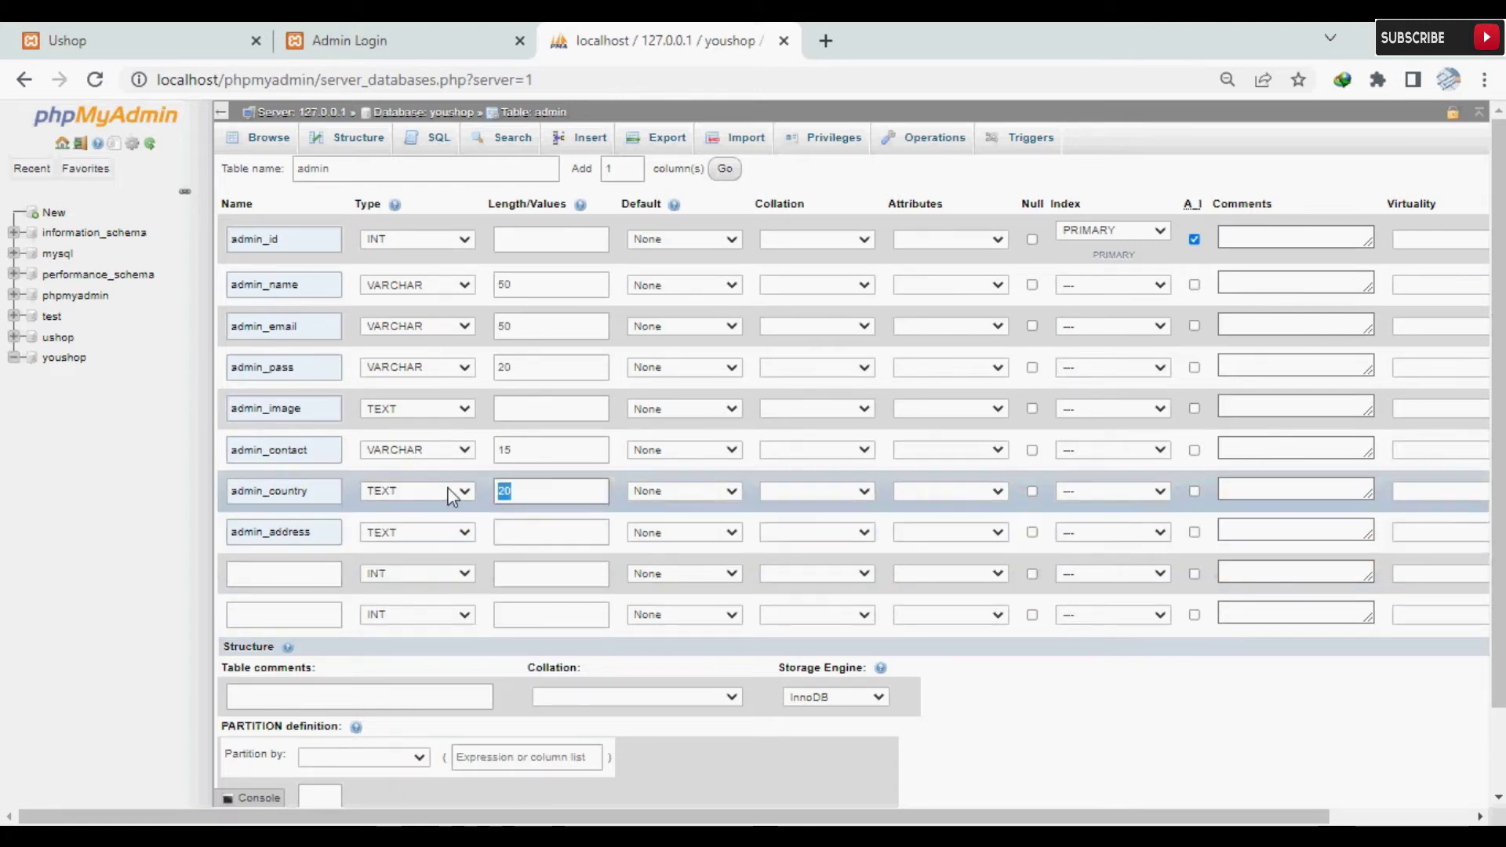
pyautogui.press('BackSpace')
# Define the ninth column as admin_job with type VARCHAR and length 100.
pyautogui.click(266, 577)
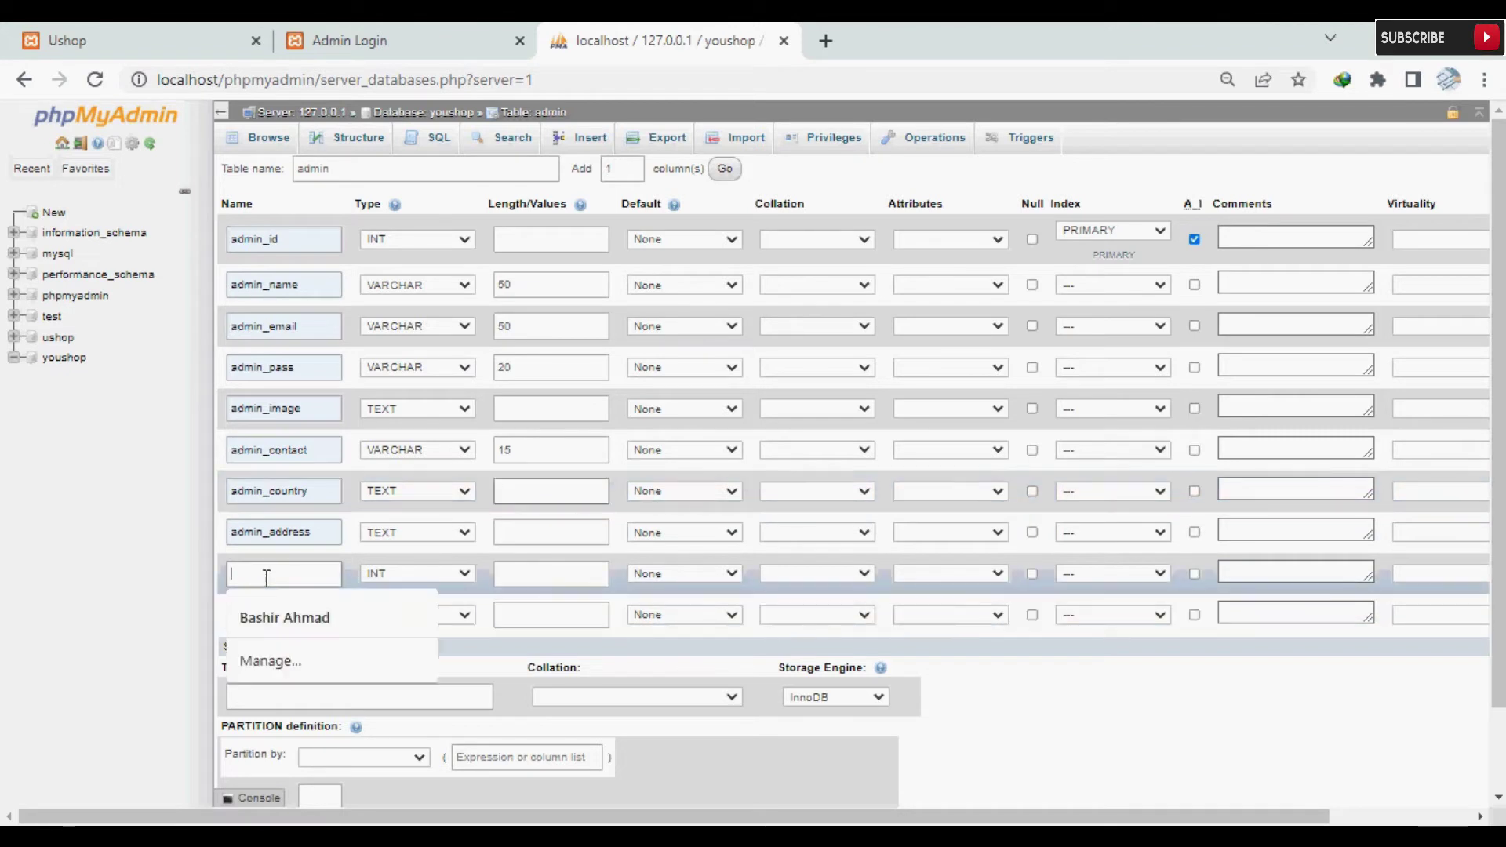
pyautogui.write('admin_job')
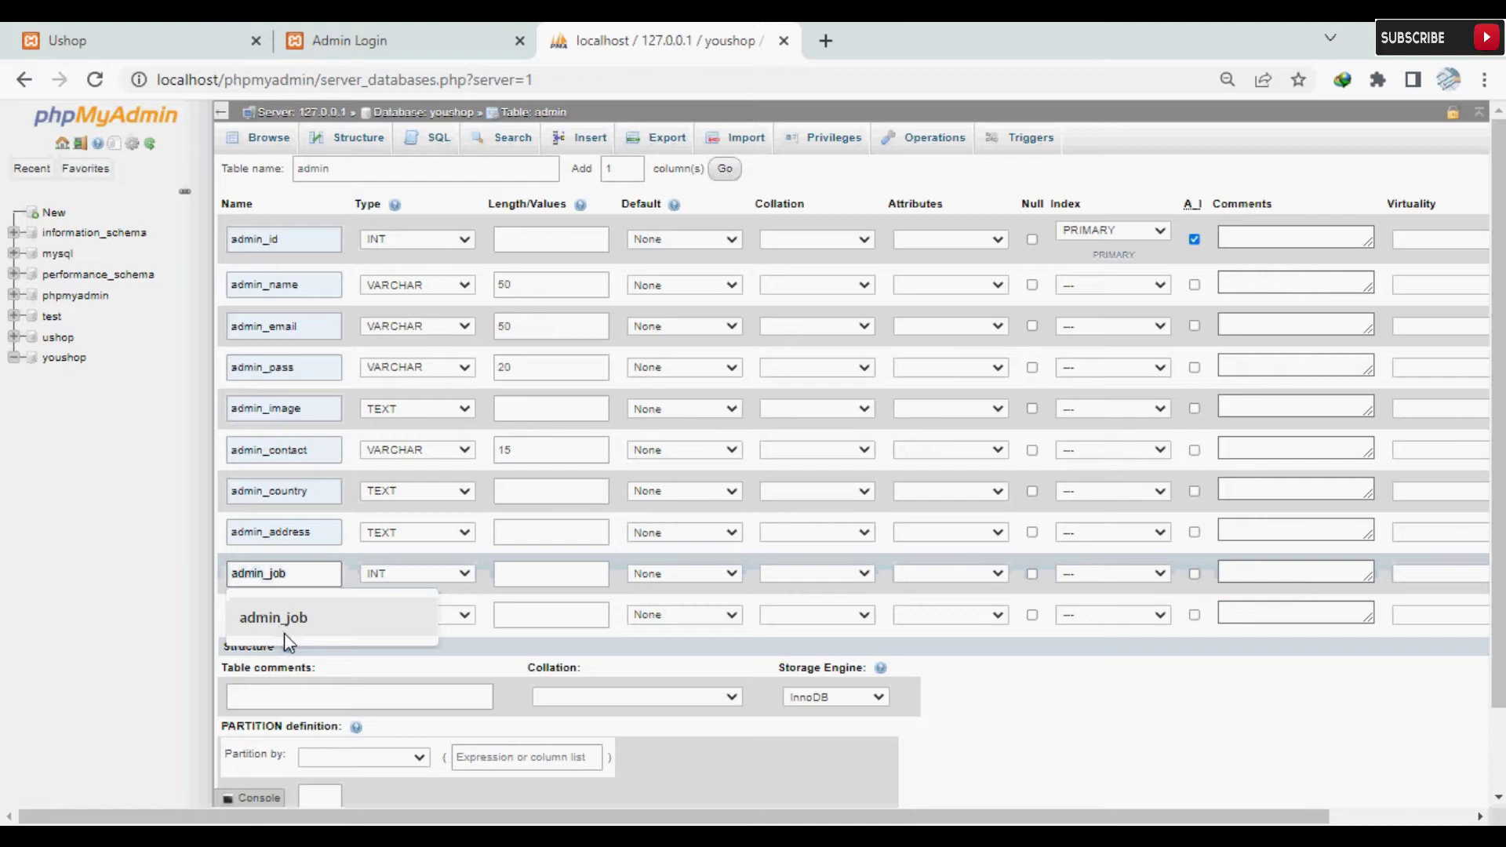
pyautogui.click(284, 631)
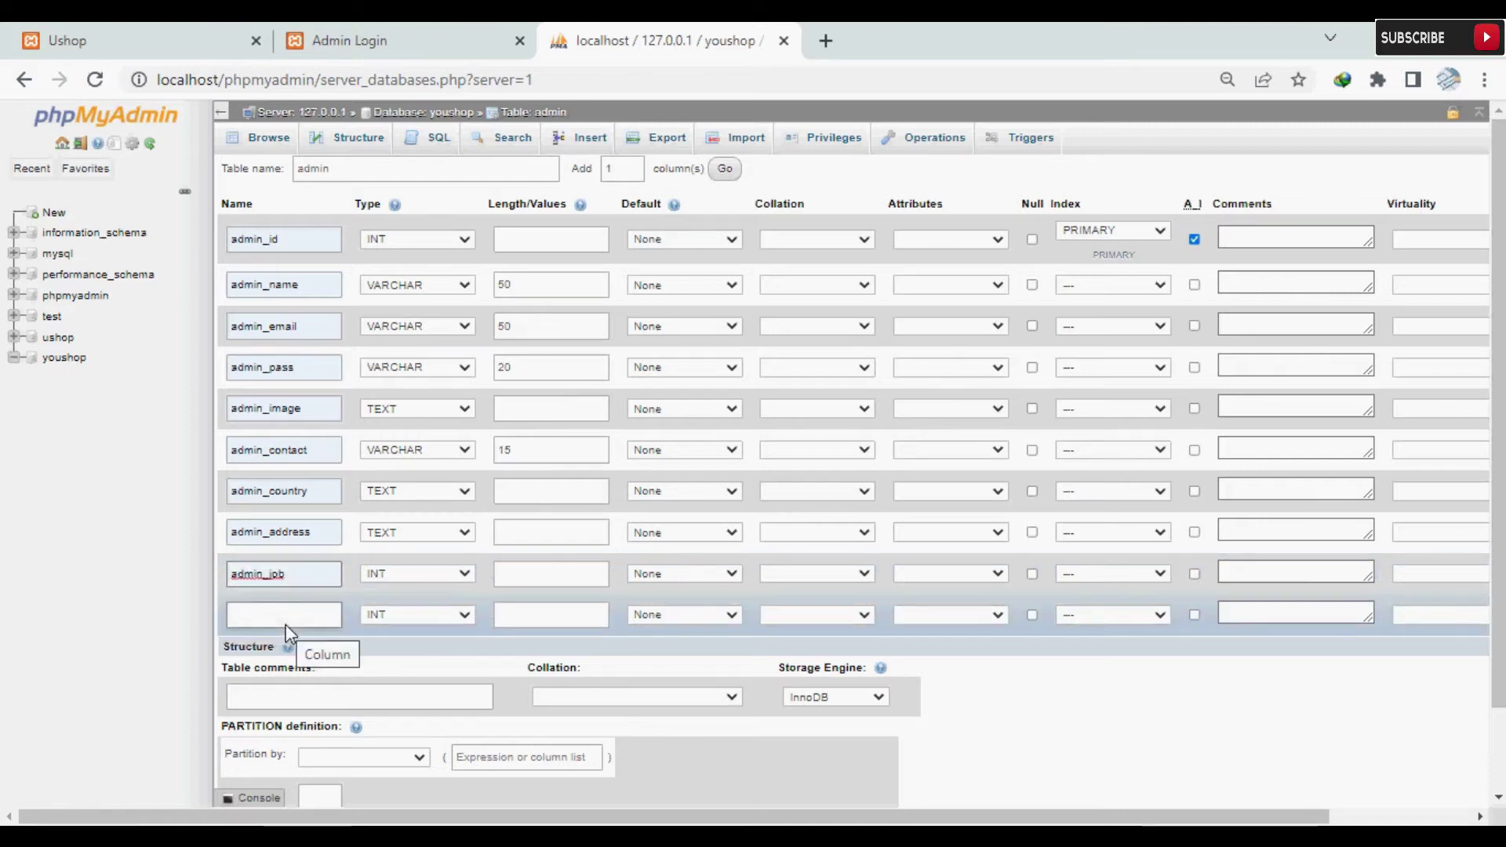
pyautogui.click(438, 571)
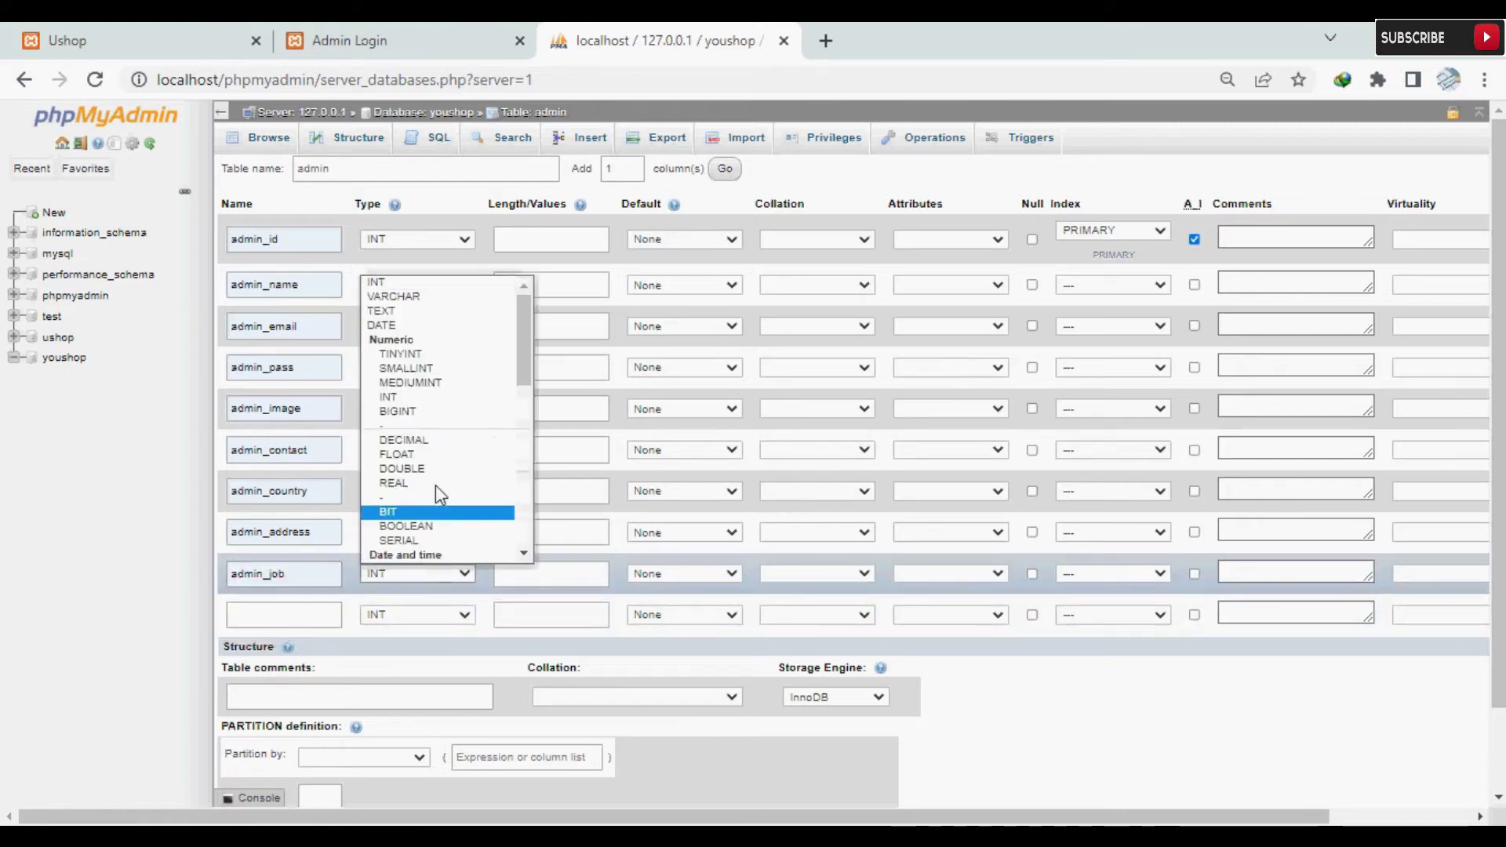
pyautogui.click(437, 298)
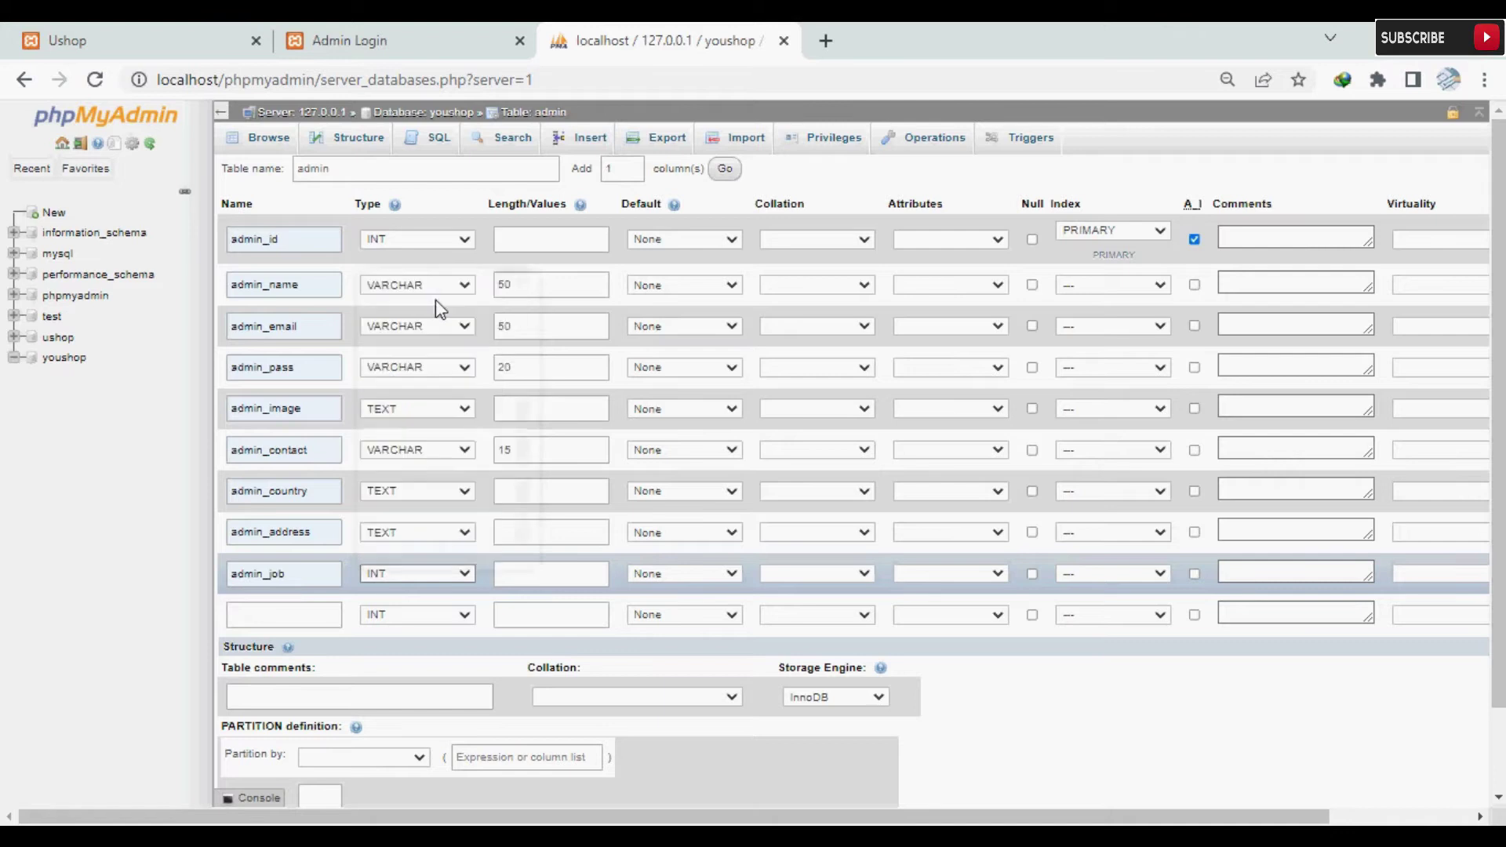
pyautogui.click(551, 575)
pyautogui.write('100')
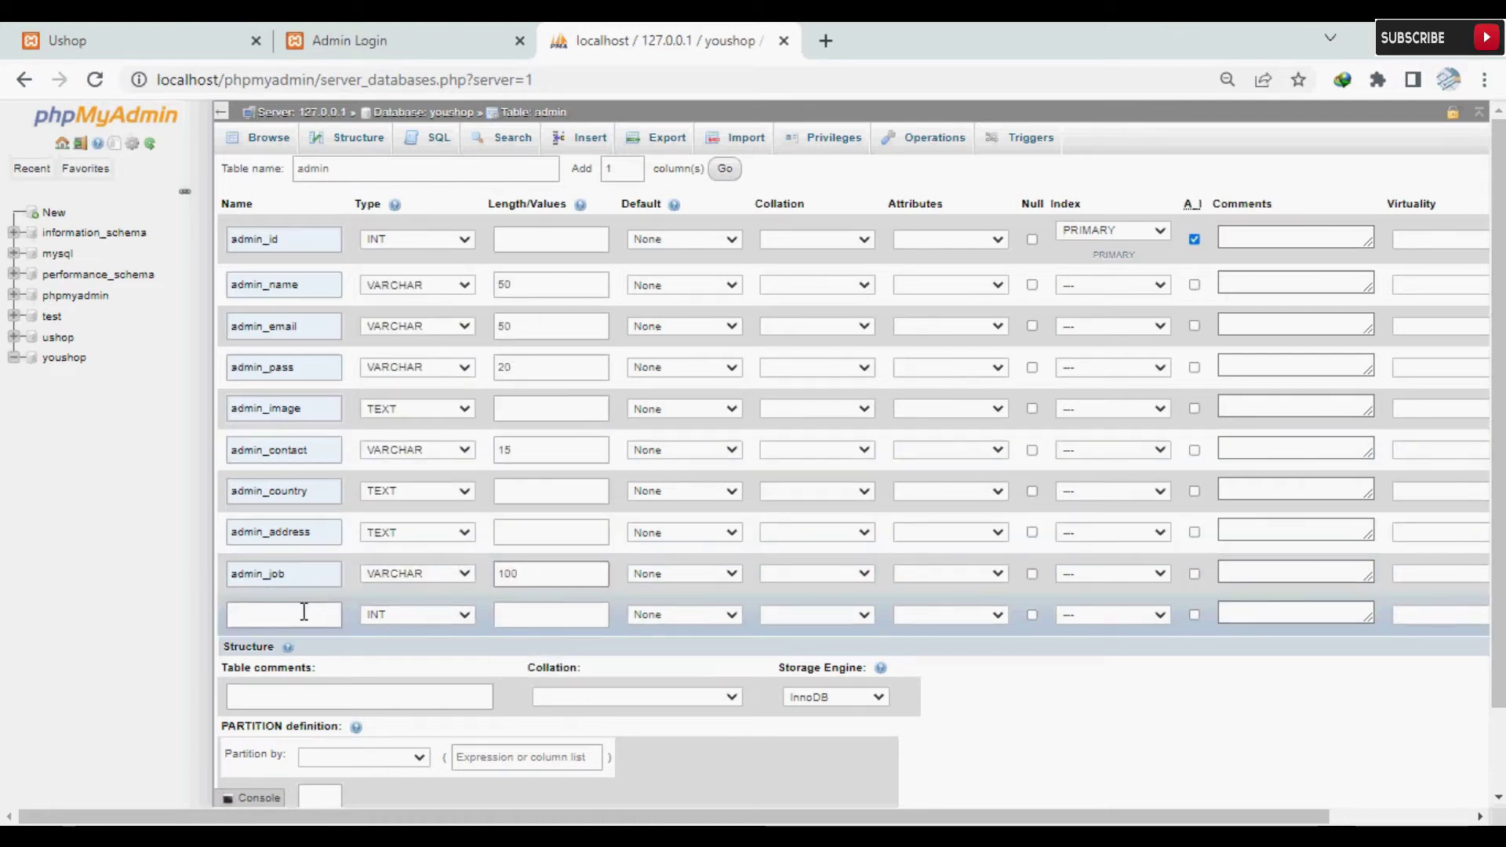
# Define the tenth column as admin_about with type TEXT.
pyautogui.click(305, 612)
pyautogui.write('admin_about')
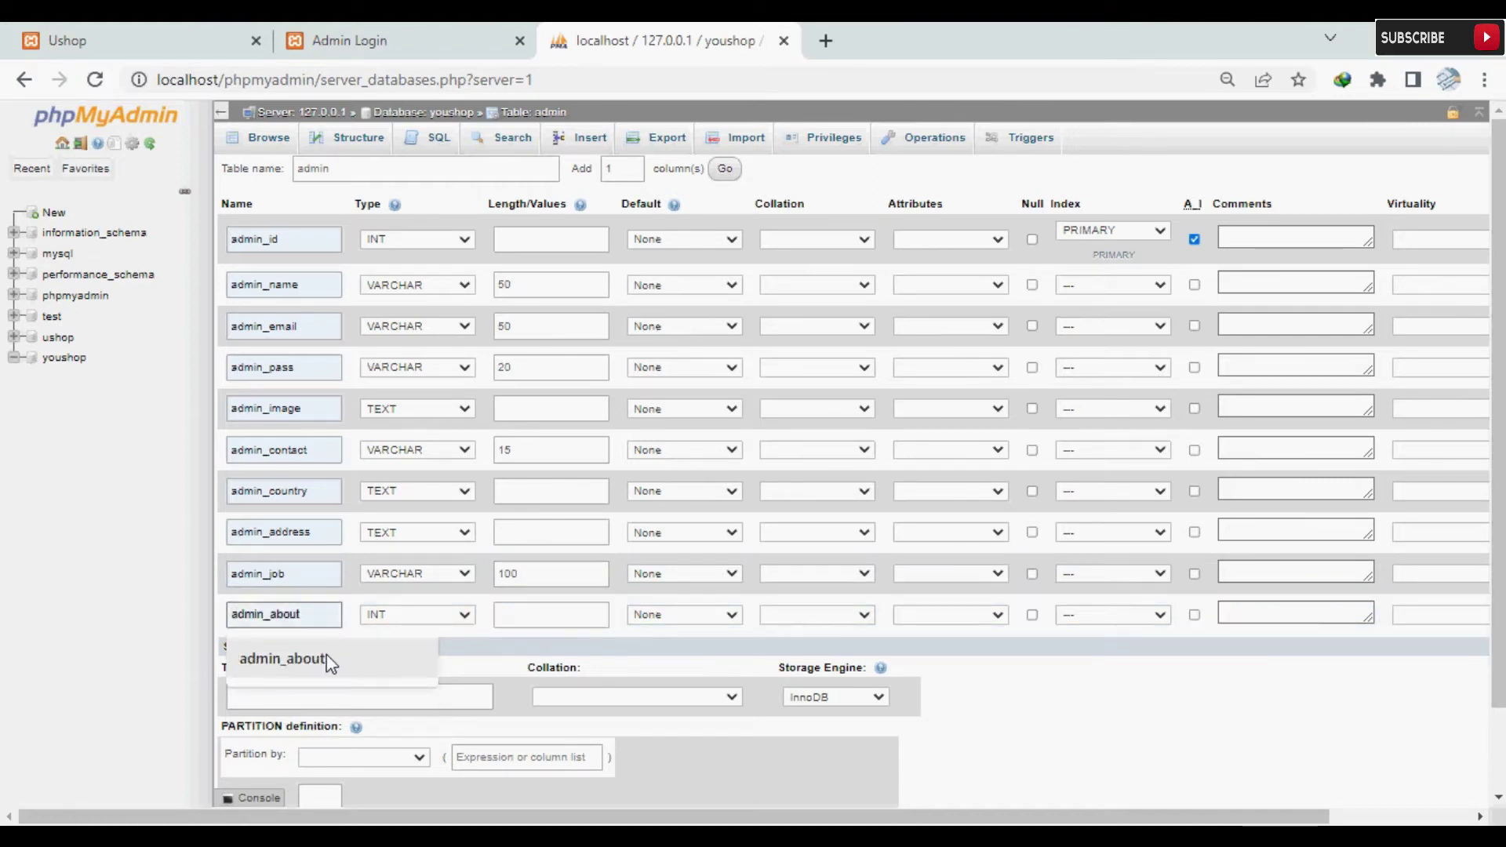
pyautogui.click(327, 659)
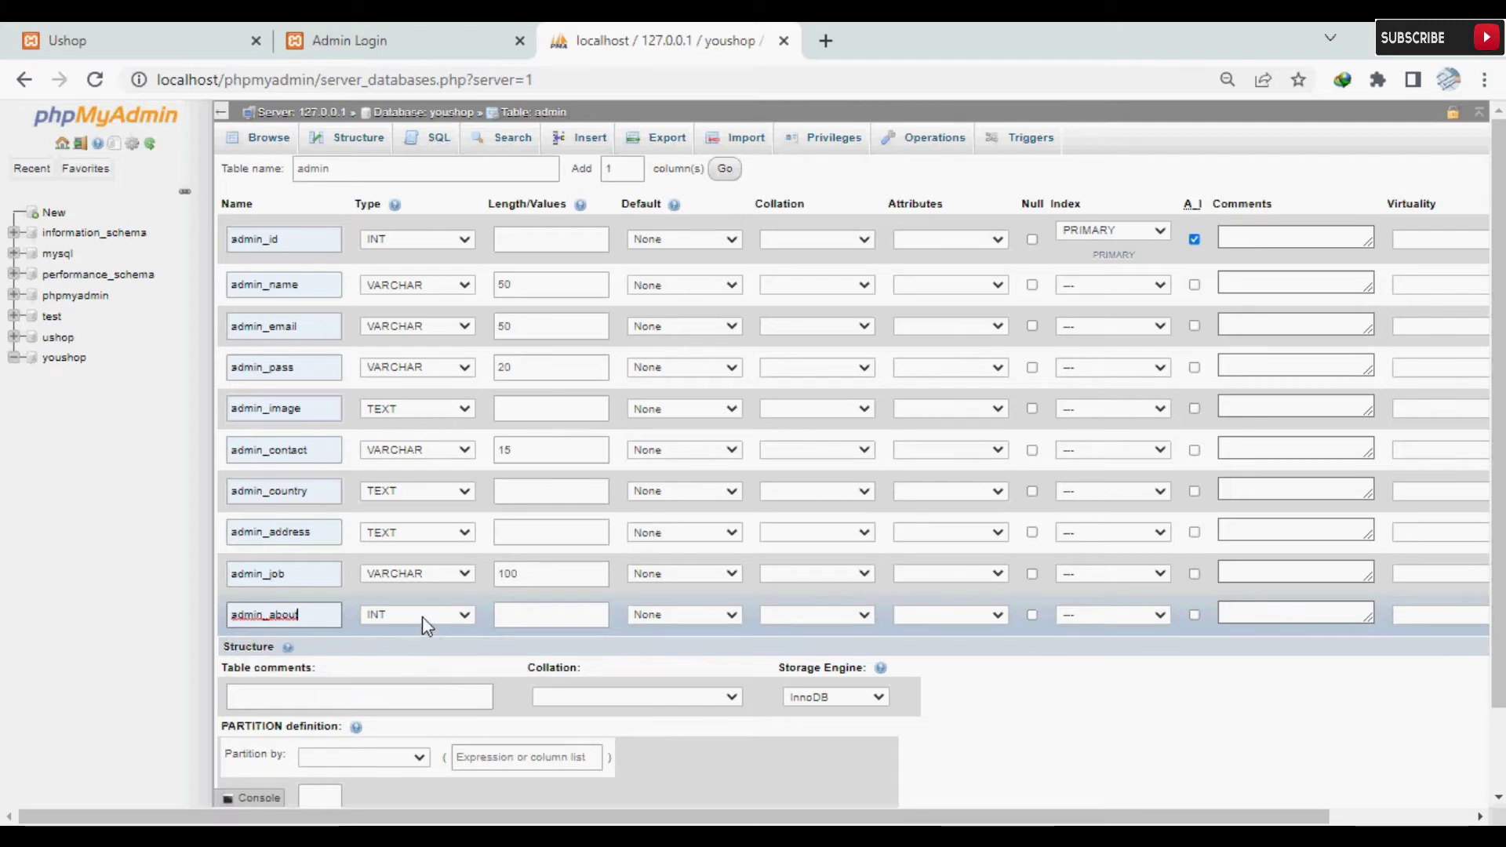
pyautogui.click(422, 617)
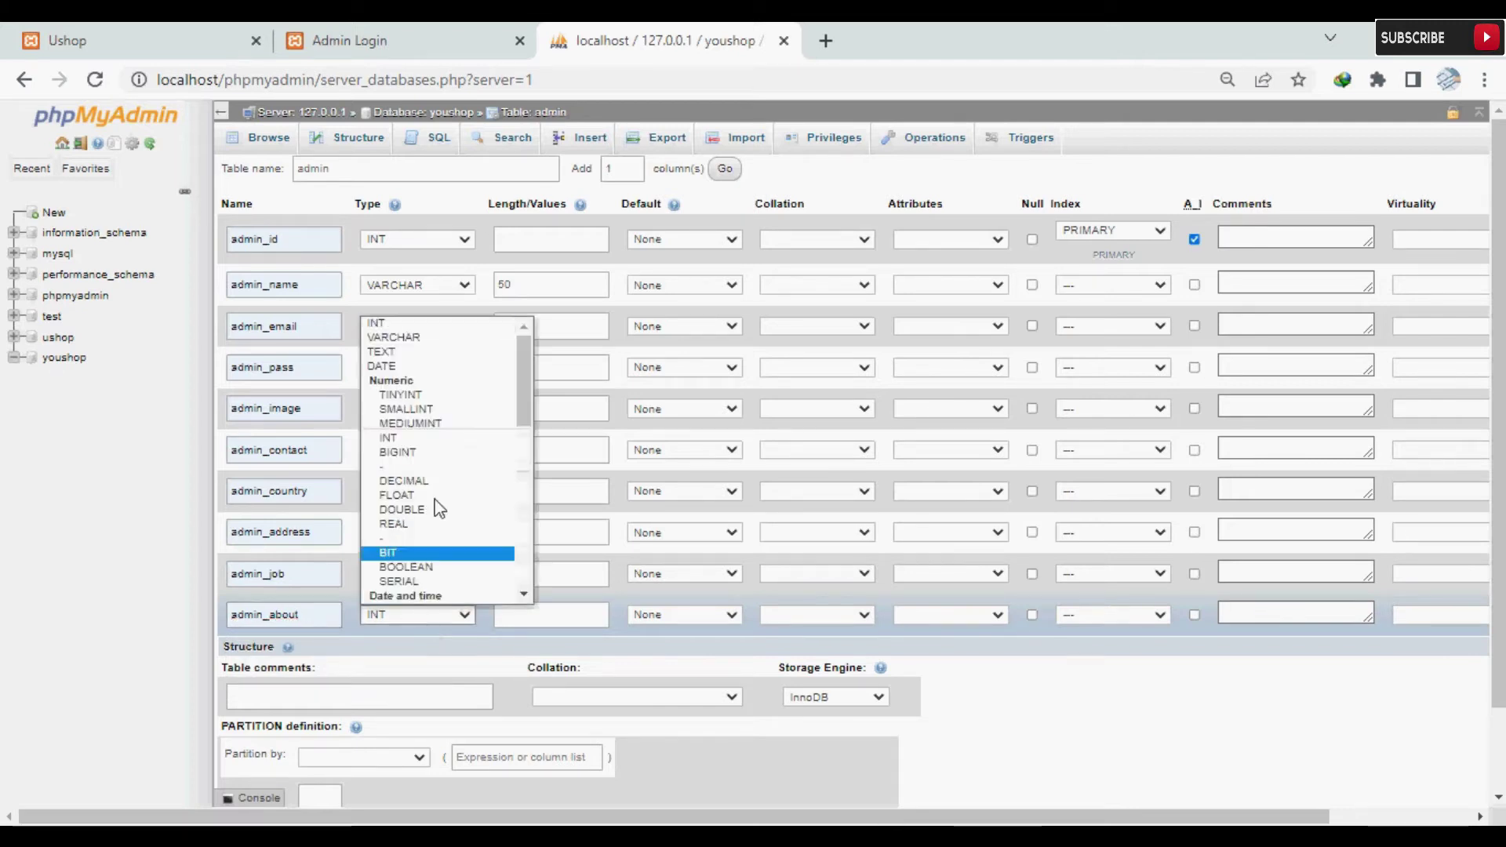
pyautogui.click(450, 337)
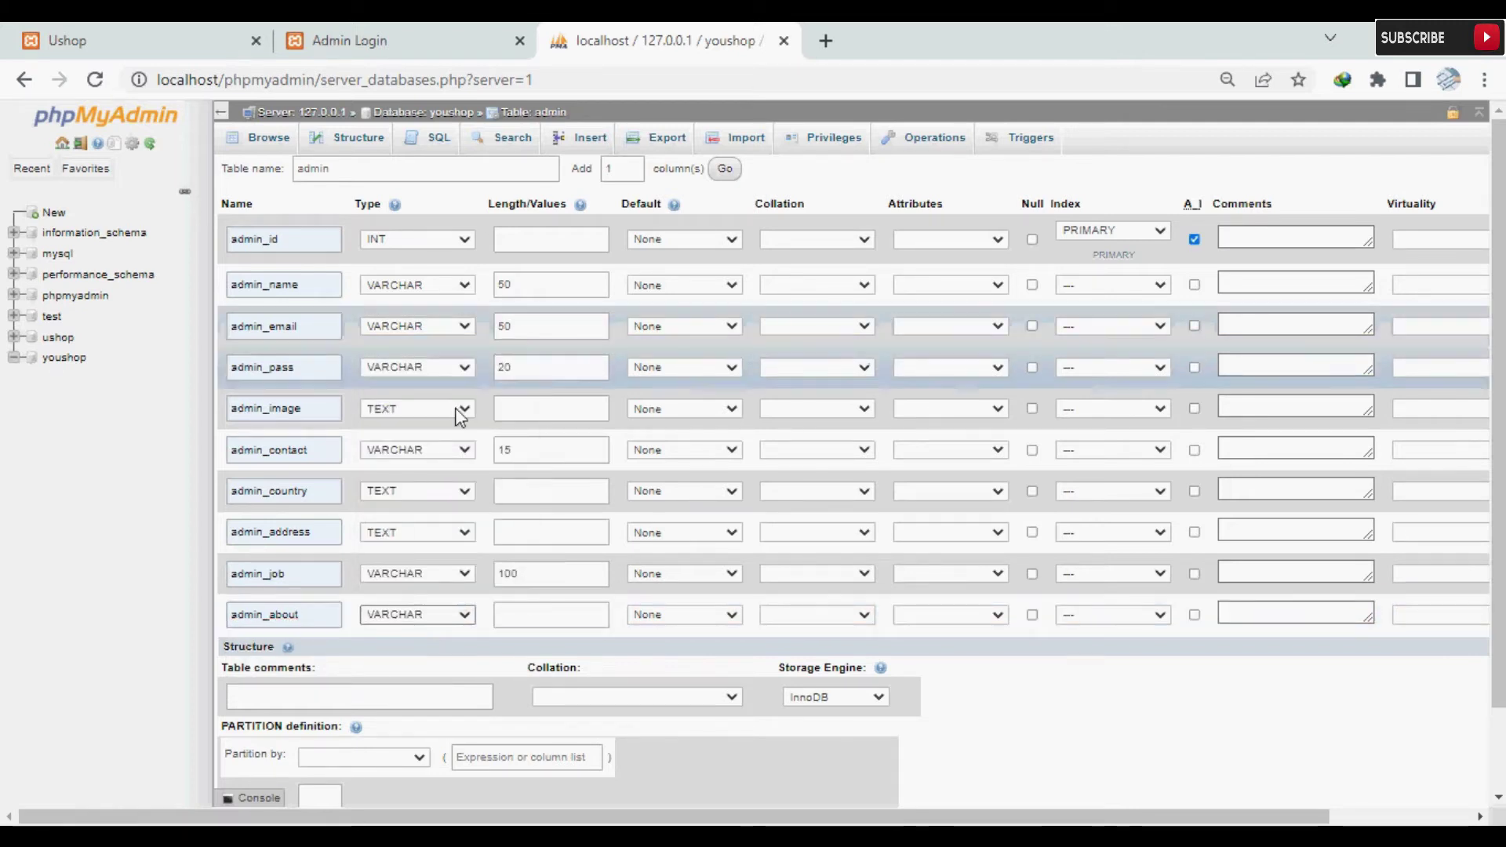
pyautogui.click(408, 616)
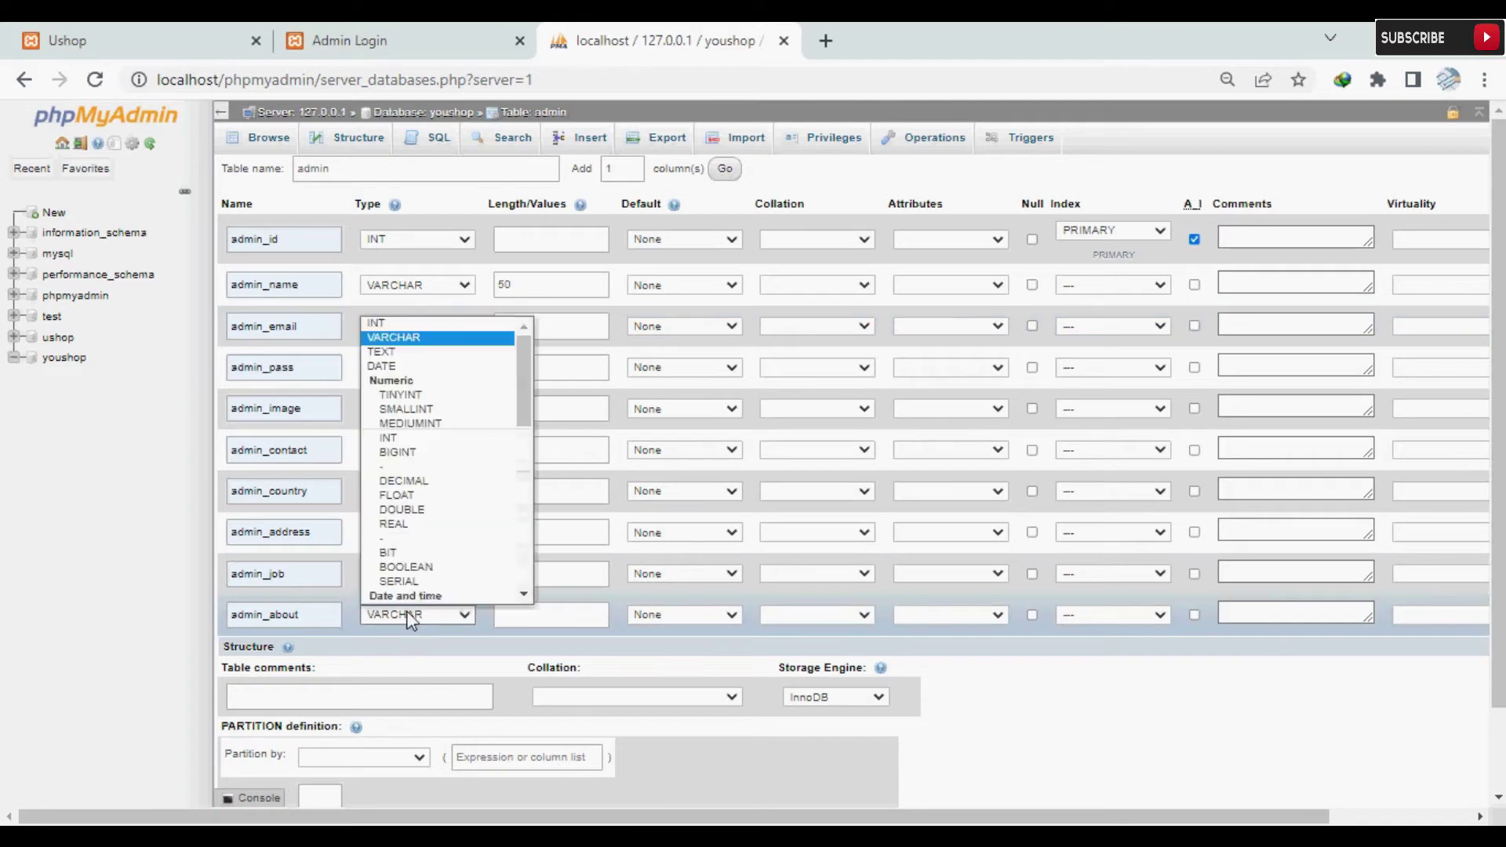
pyautogui.click(430, 353)
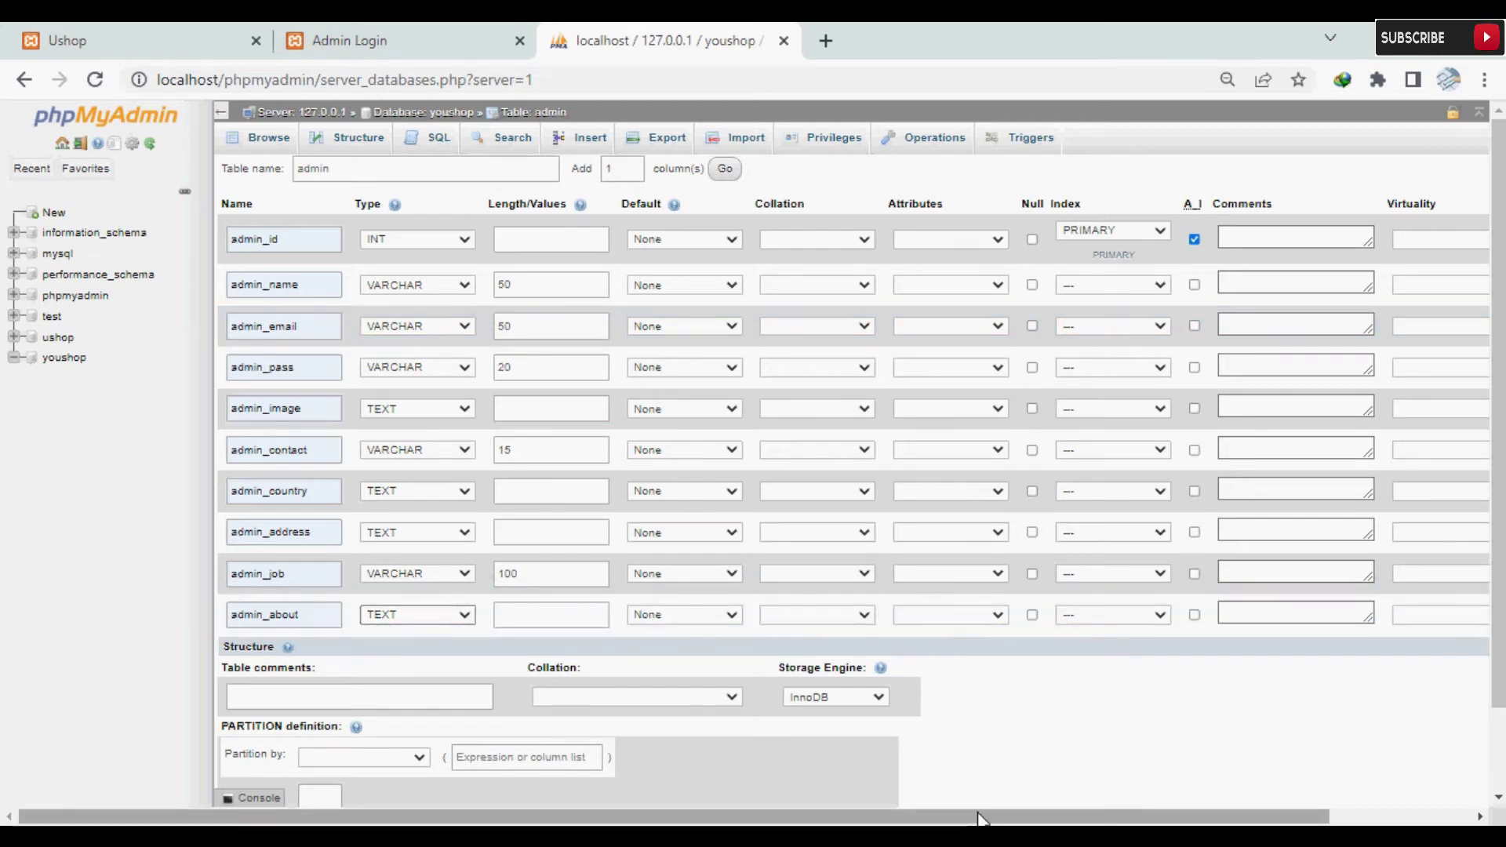
# Save the admin table with its defined columns in the youshop database.
pyautogui.moveTo(960, 818); pyautogui.dragTo(888, 767)
pyautogui.scroll(-3, 905, 713)
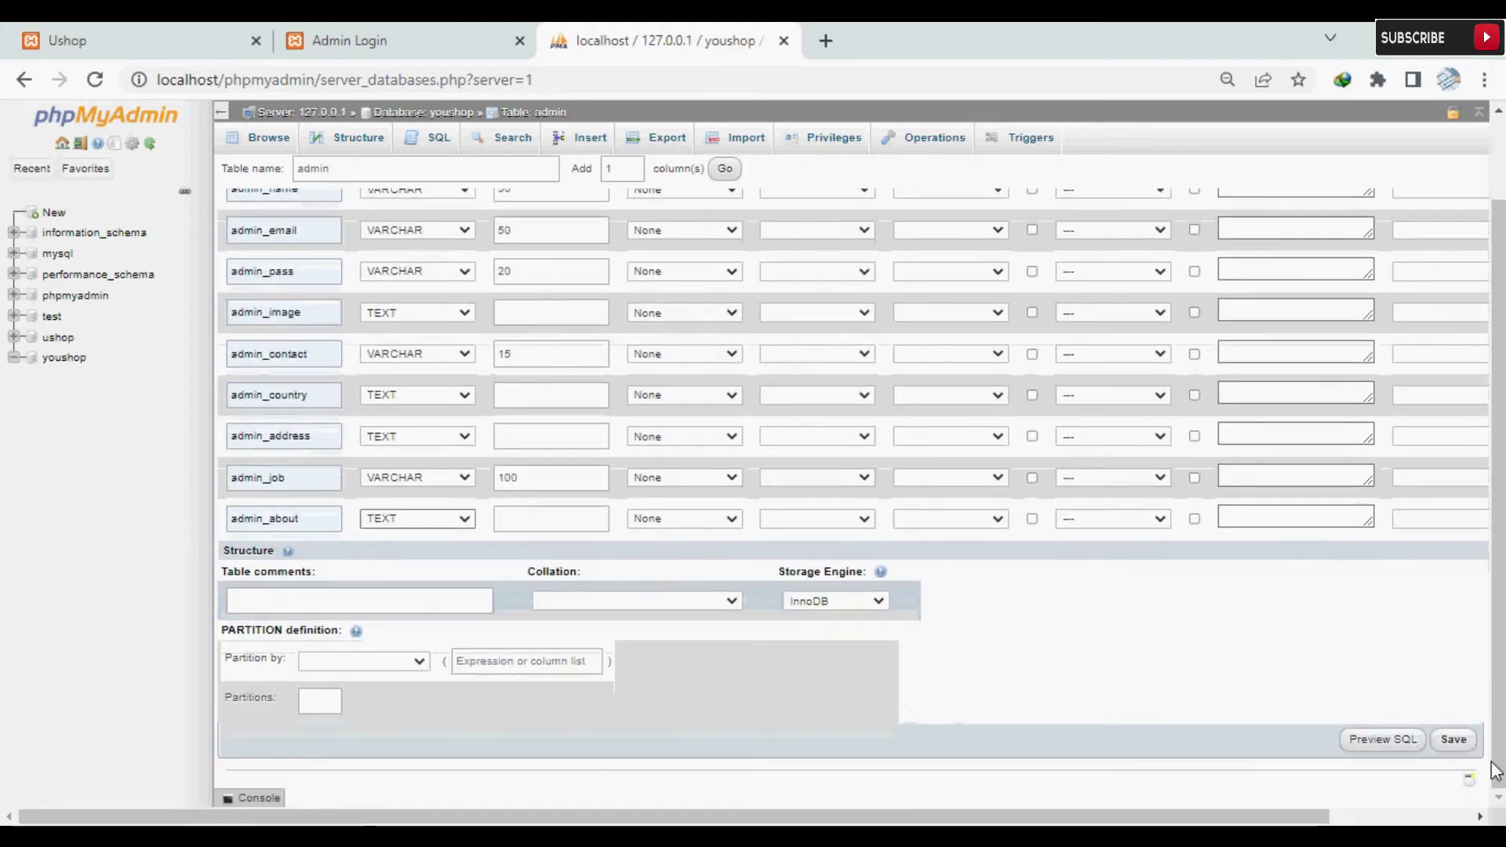
pyautogui.click(1454, 739)
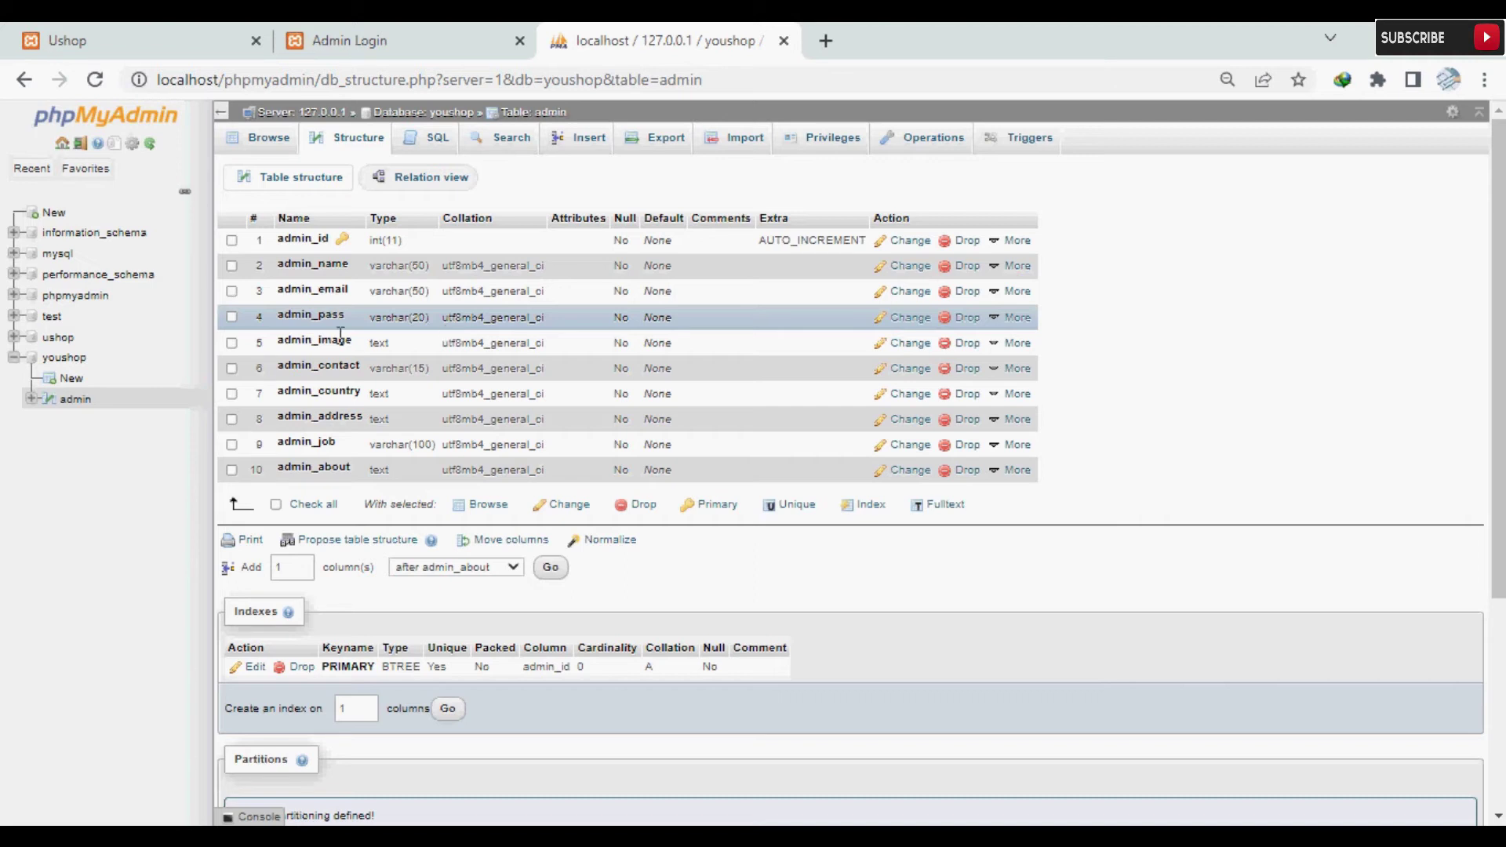
# Start a new table in the youshop database and name it brand.
pyautogui.click(65, 380)
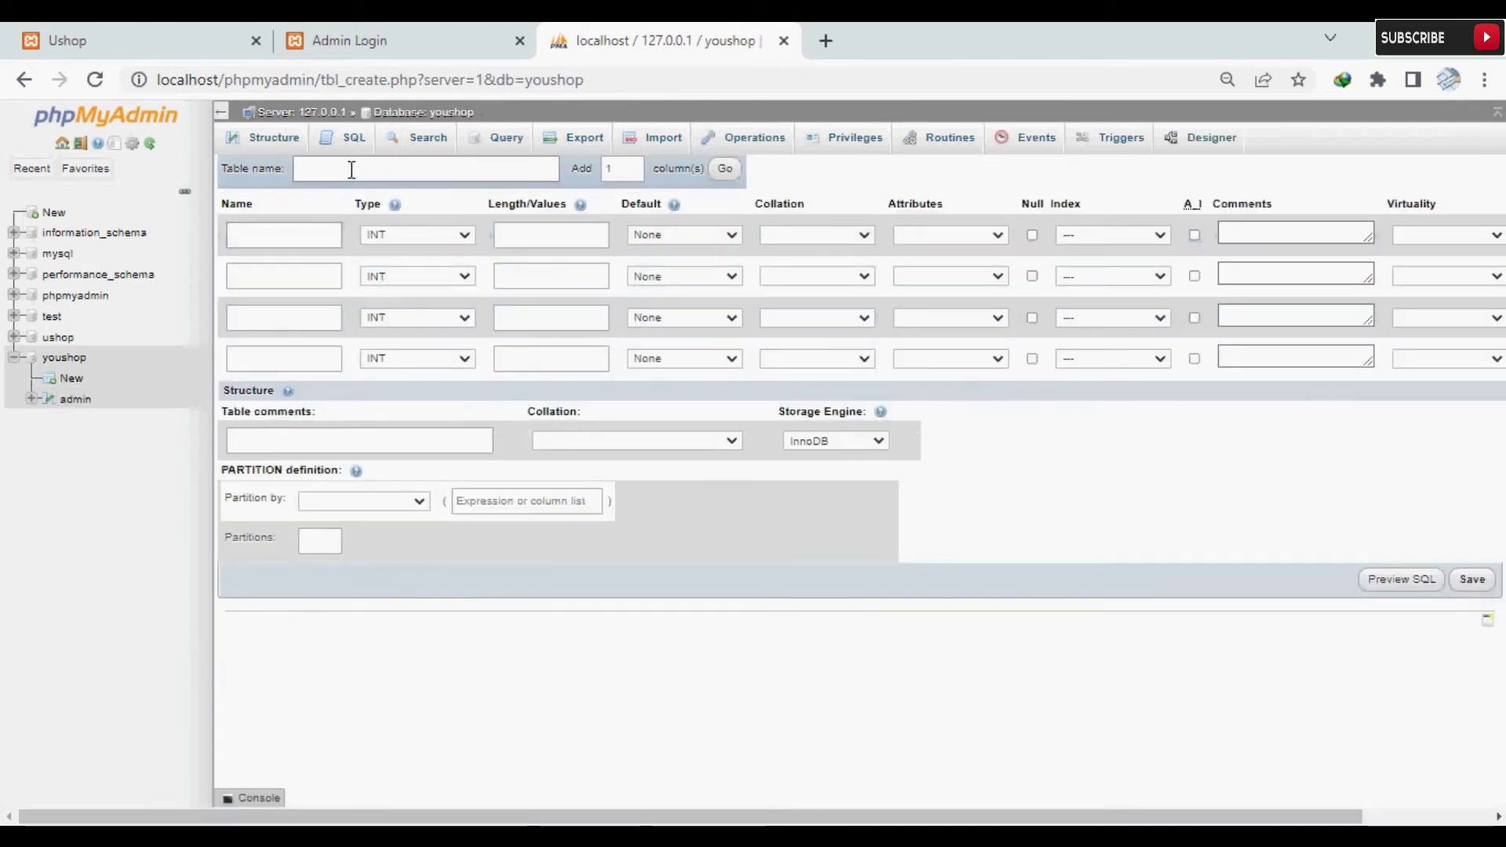
pyautogui.click(352, 170)
pyautogui.write('rand')
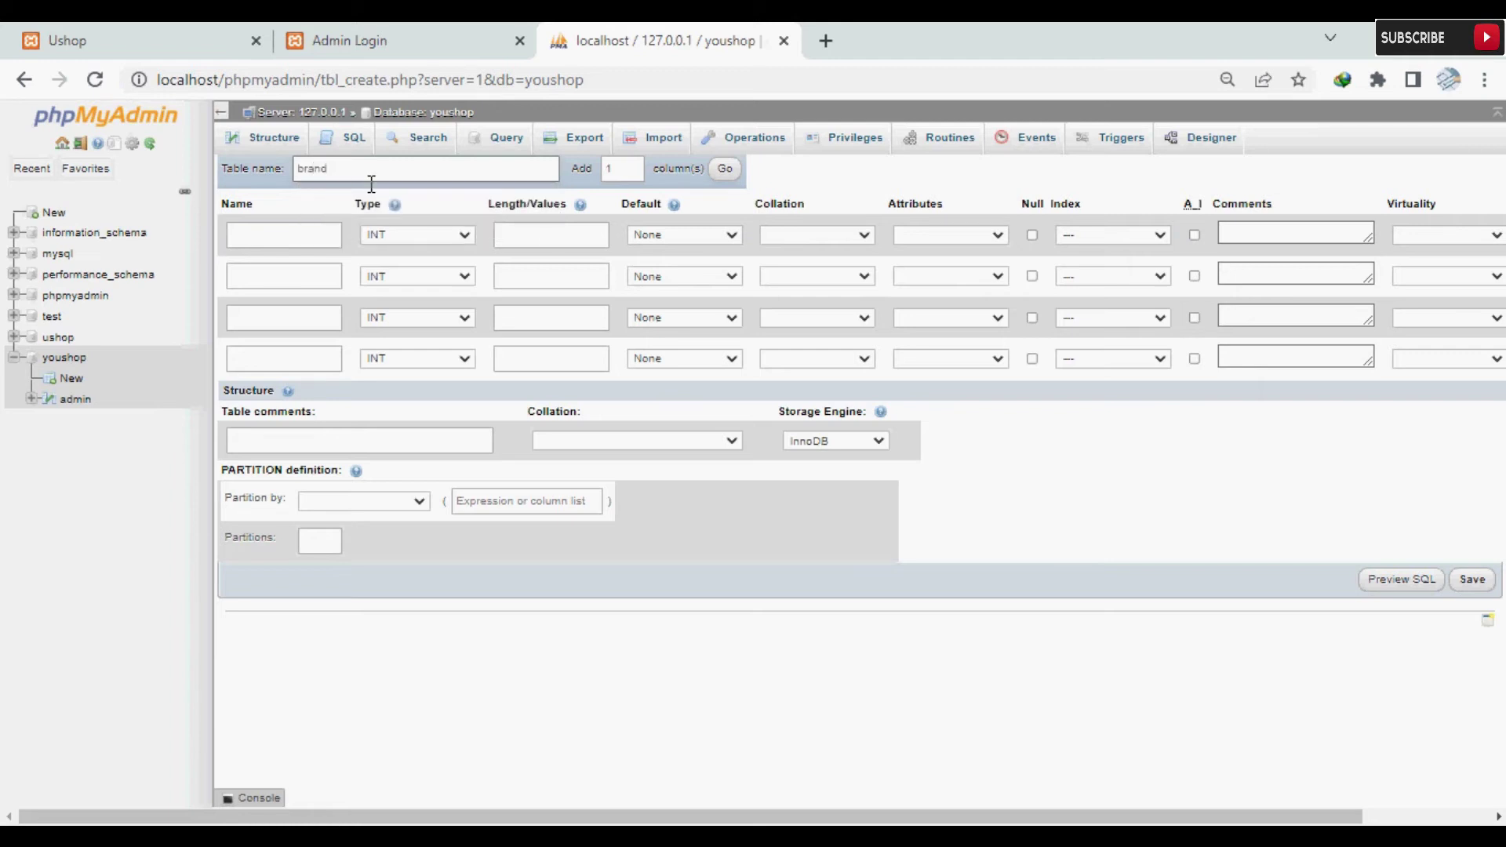
# Define the brand table's first column as brand_id, an auto-incrementing INT primary key.
pyautogui.click(314, 239)
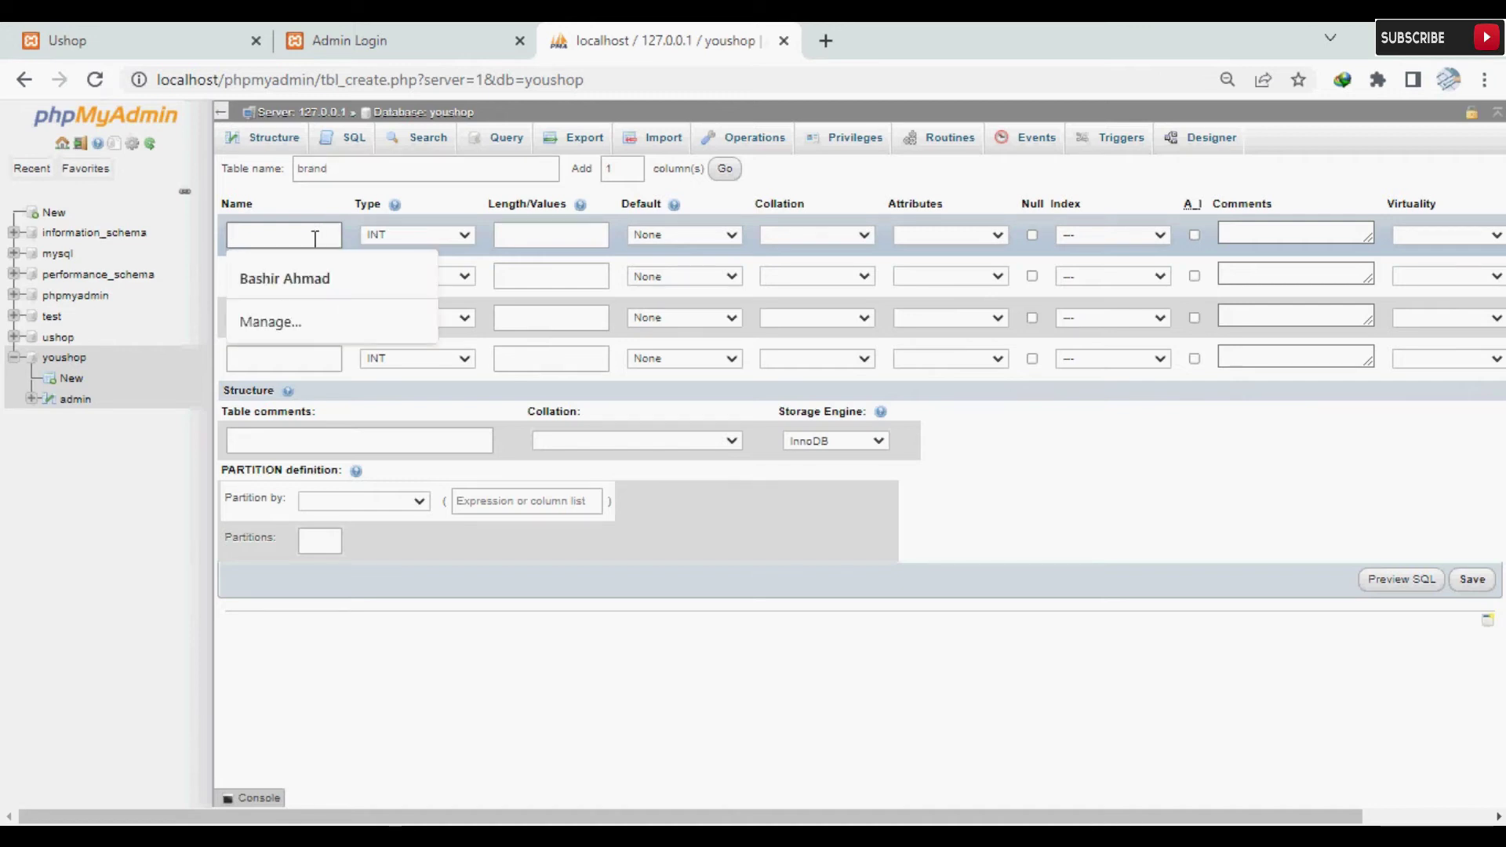
pyautogui.write('brand')
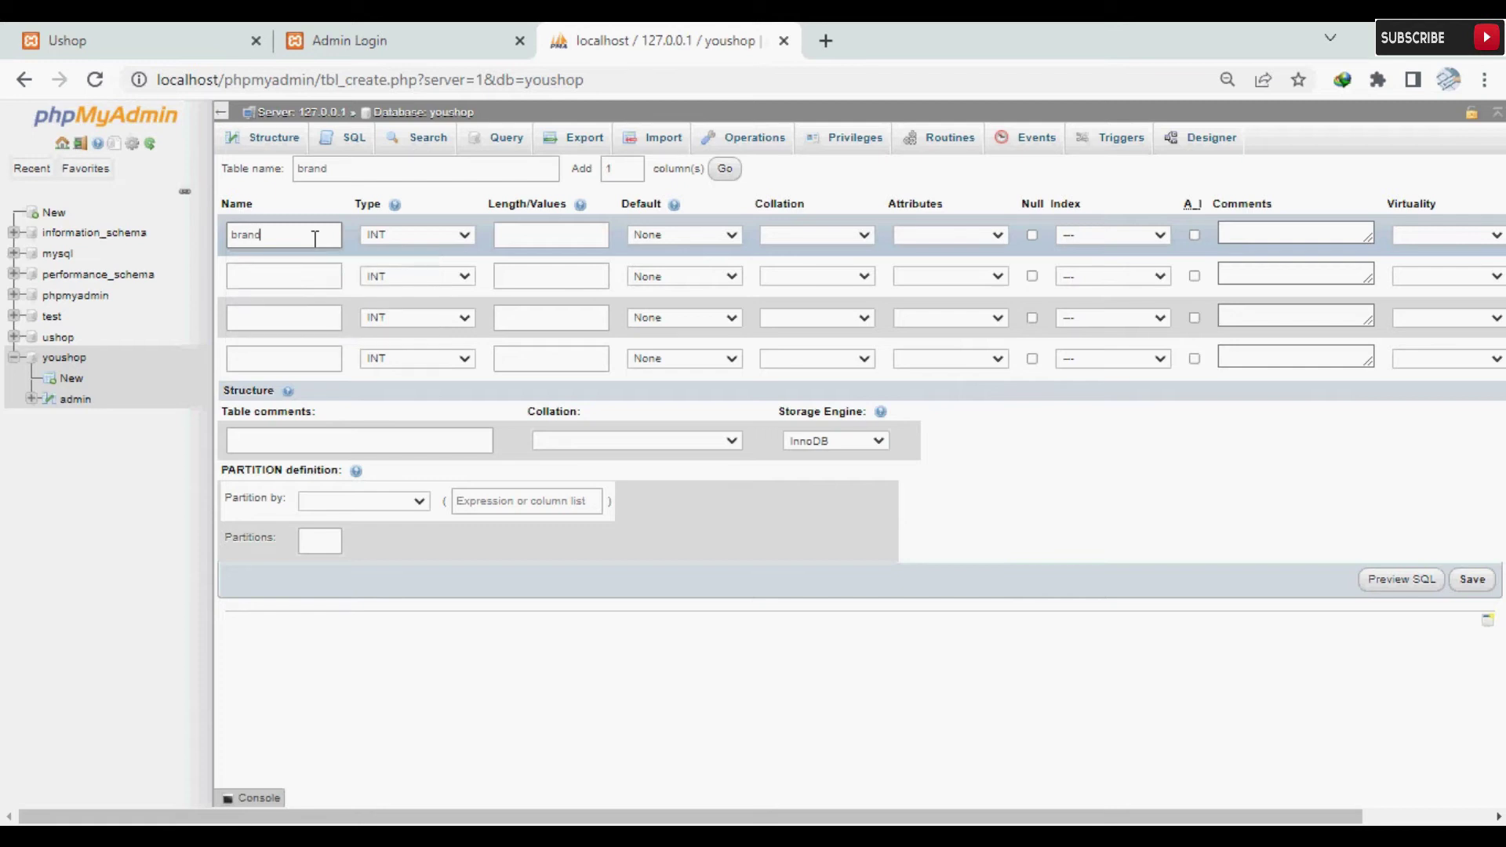
pyautogui.write('_id')
pyautogui.click(1194, 235)
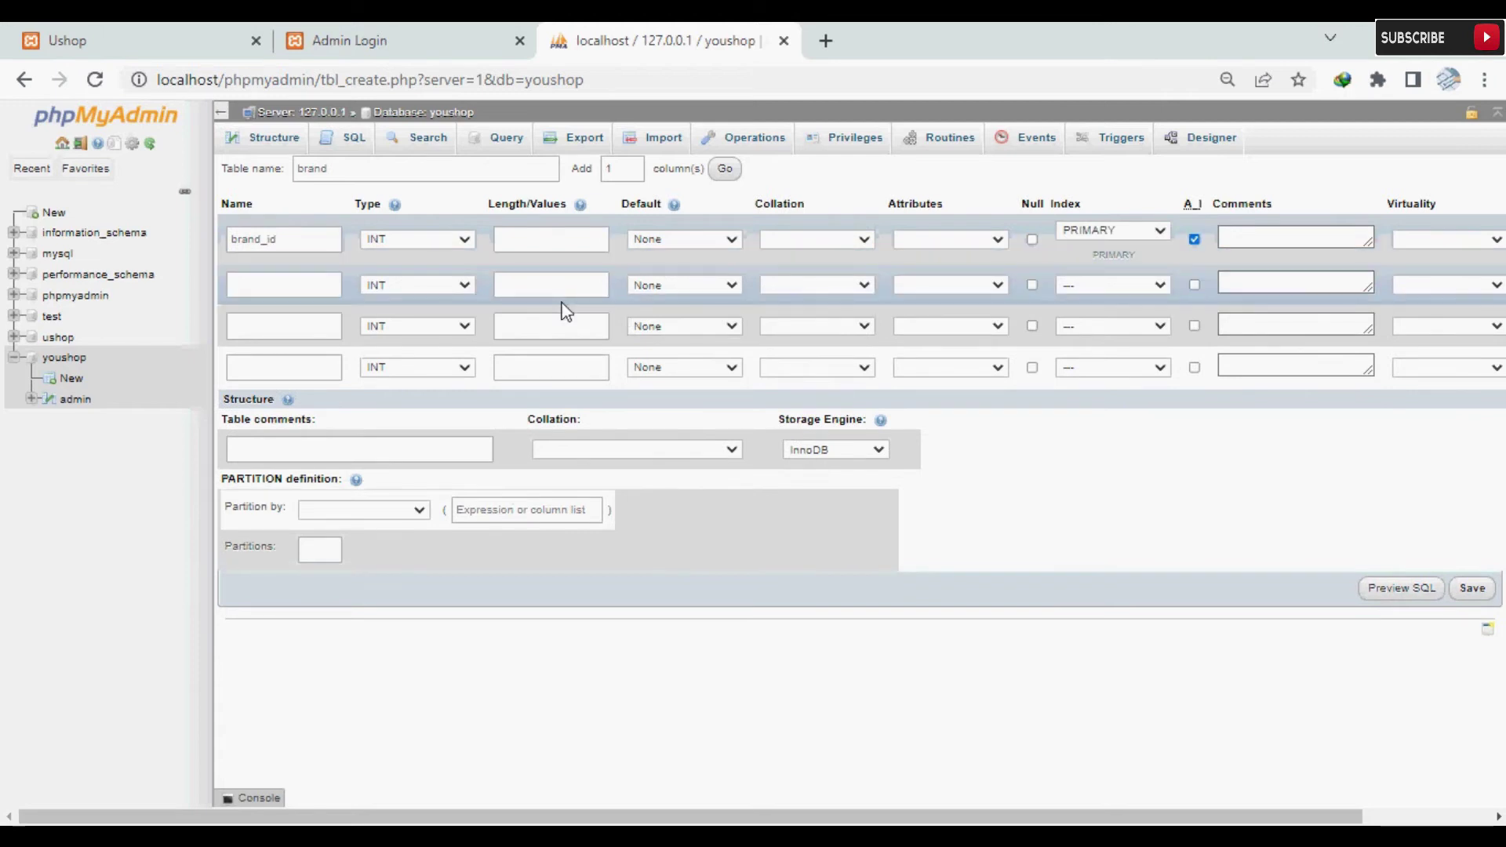
# Define the brand table's second column as brand_title with type TEXT.
pyautogui.click(319, 280)
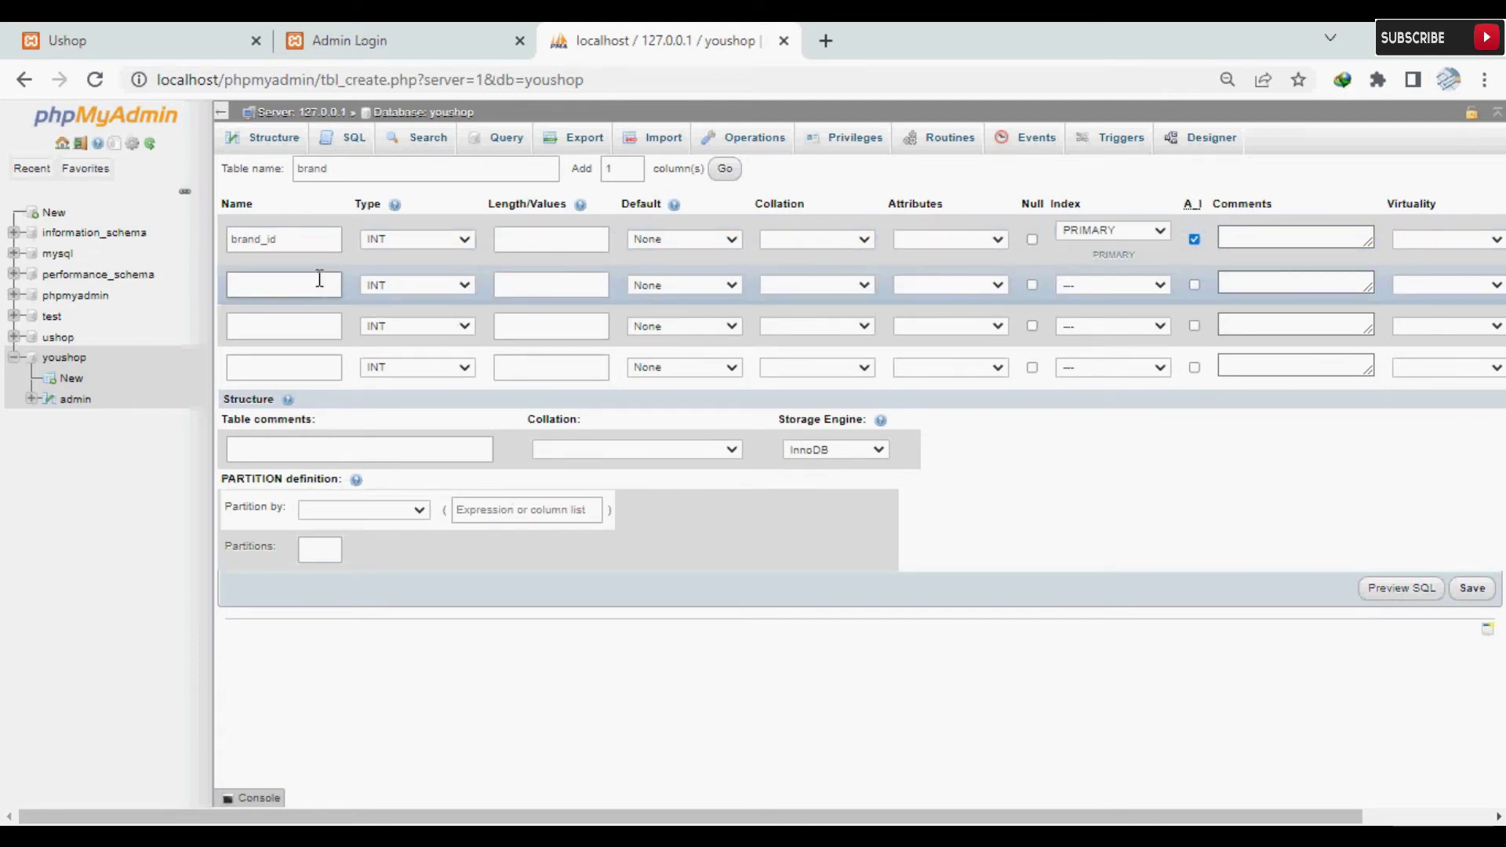
pyautogui.write('brand')
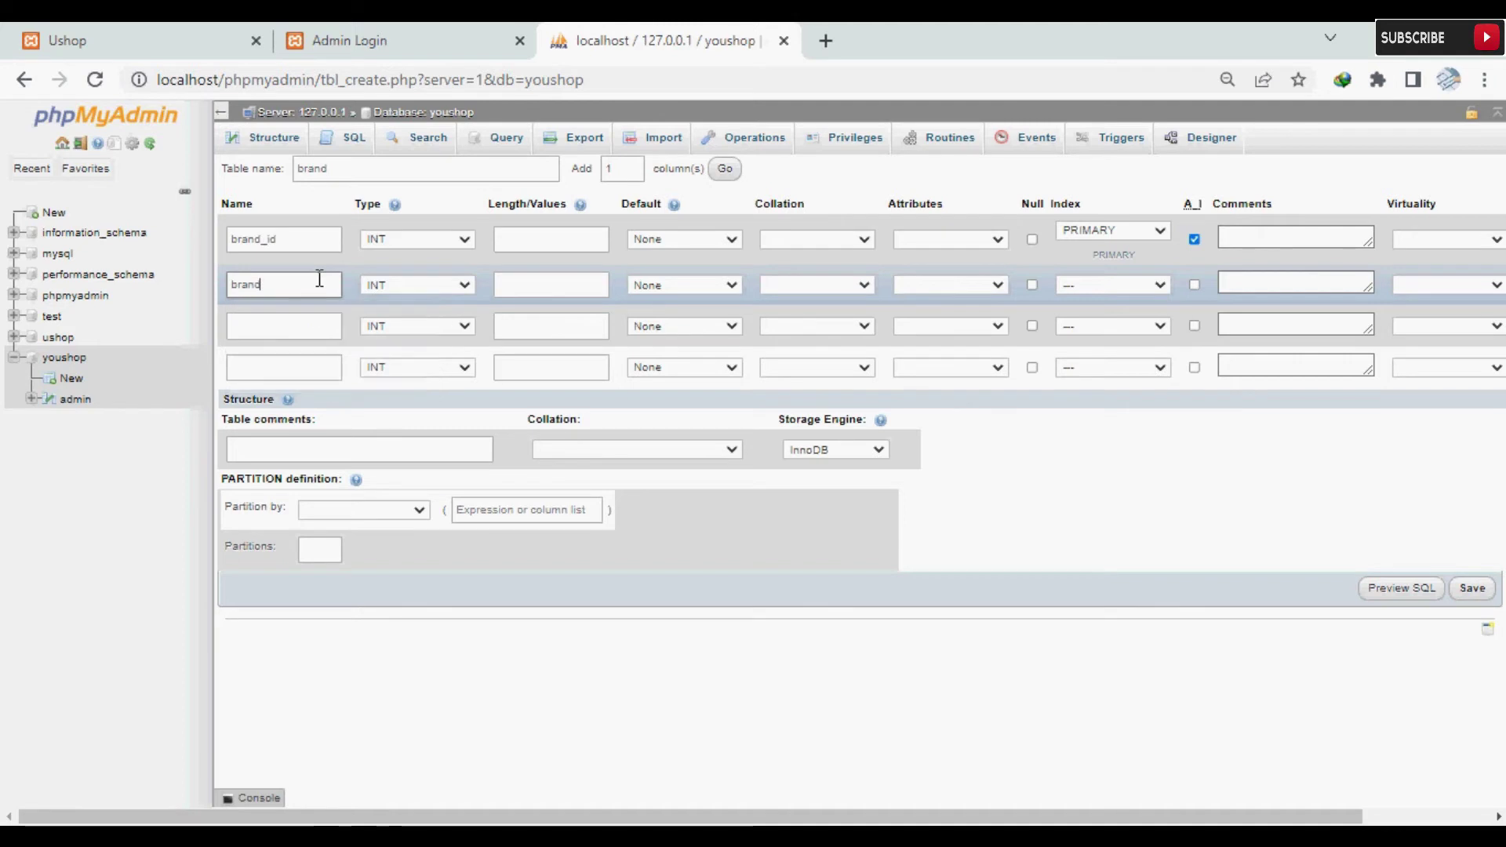
pyautogui.write('_t')
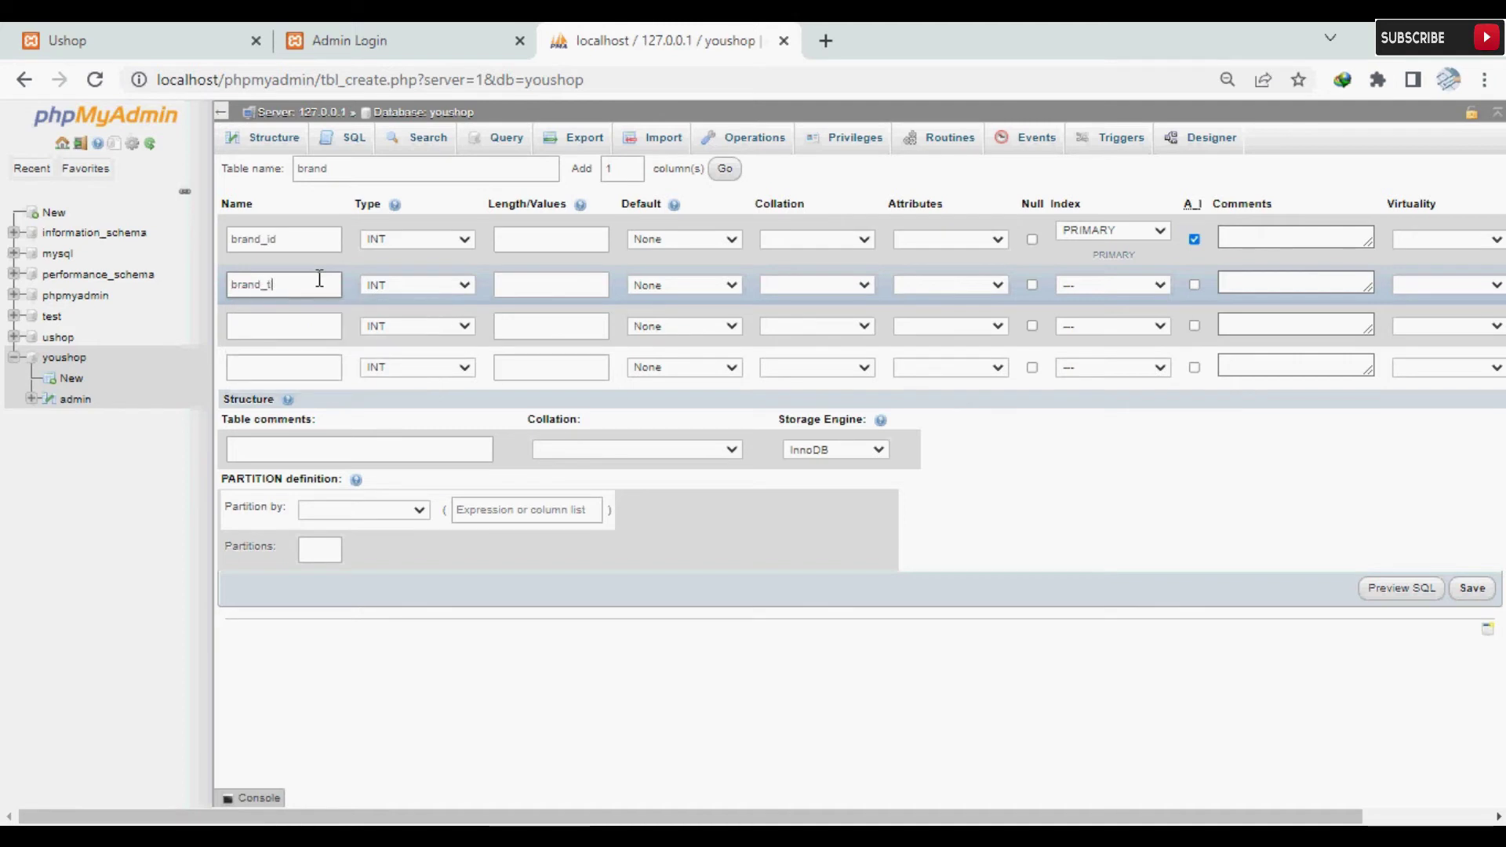
pyautogui.write('it')
pyautogui.write('tle')
pyautogui.press('BackSpace')
pyautogui.press('BackSpace')
pyautogui.write('le')
pyautogui.click(441, 292)
pyautogui.click(435, 314)
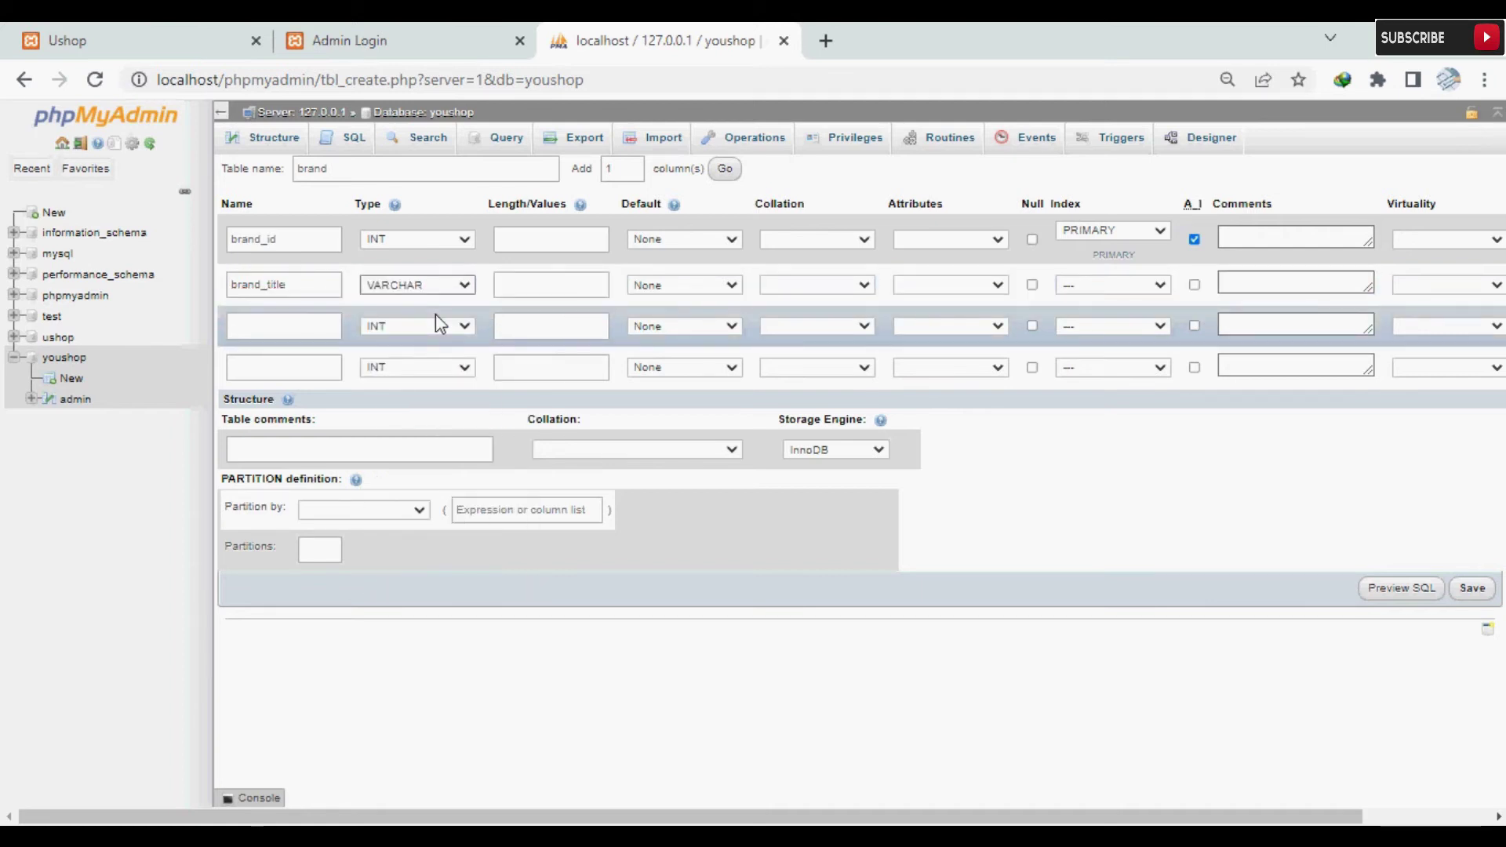
pyautogui.click(430, 291)
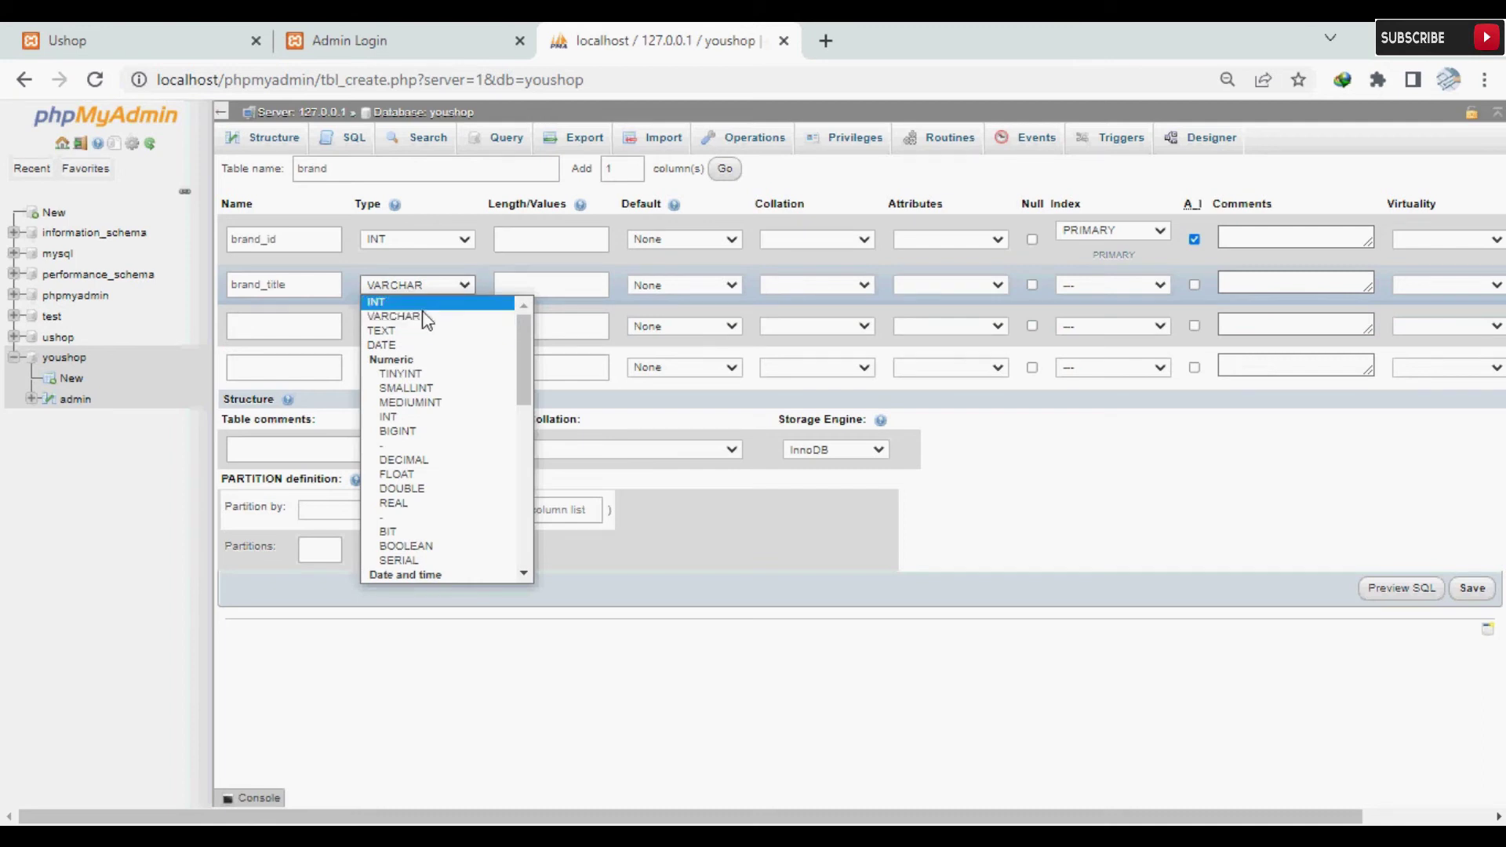
pyautogui.click(382, 330)
# Define the brand table's third column as brand_image with type TEXT.
pyautogui.click(300, 331)
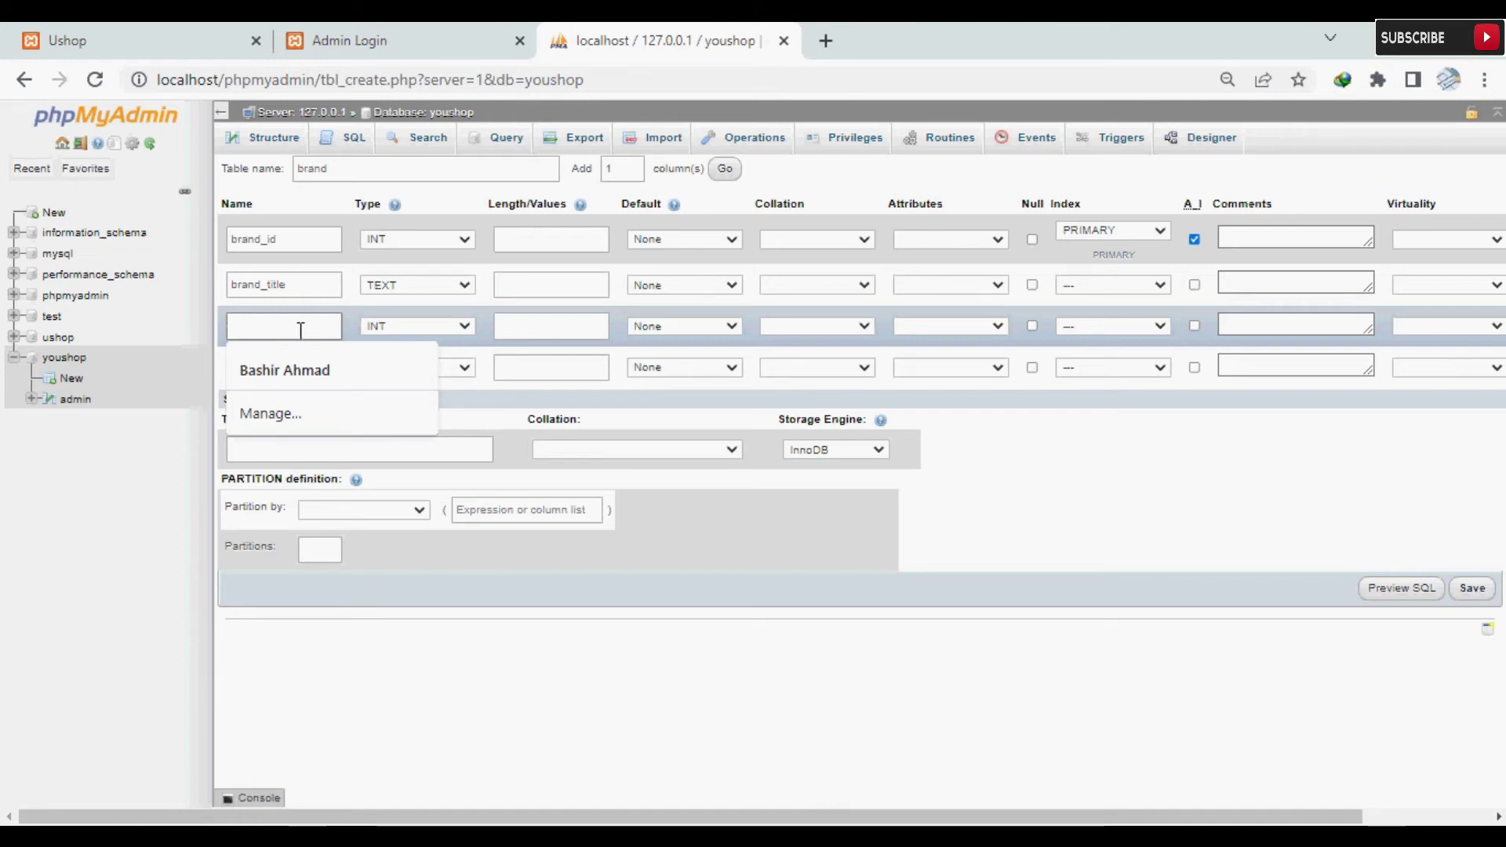
pyautogui.write('bra')
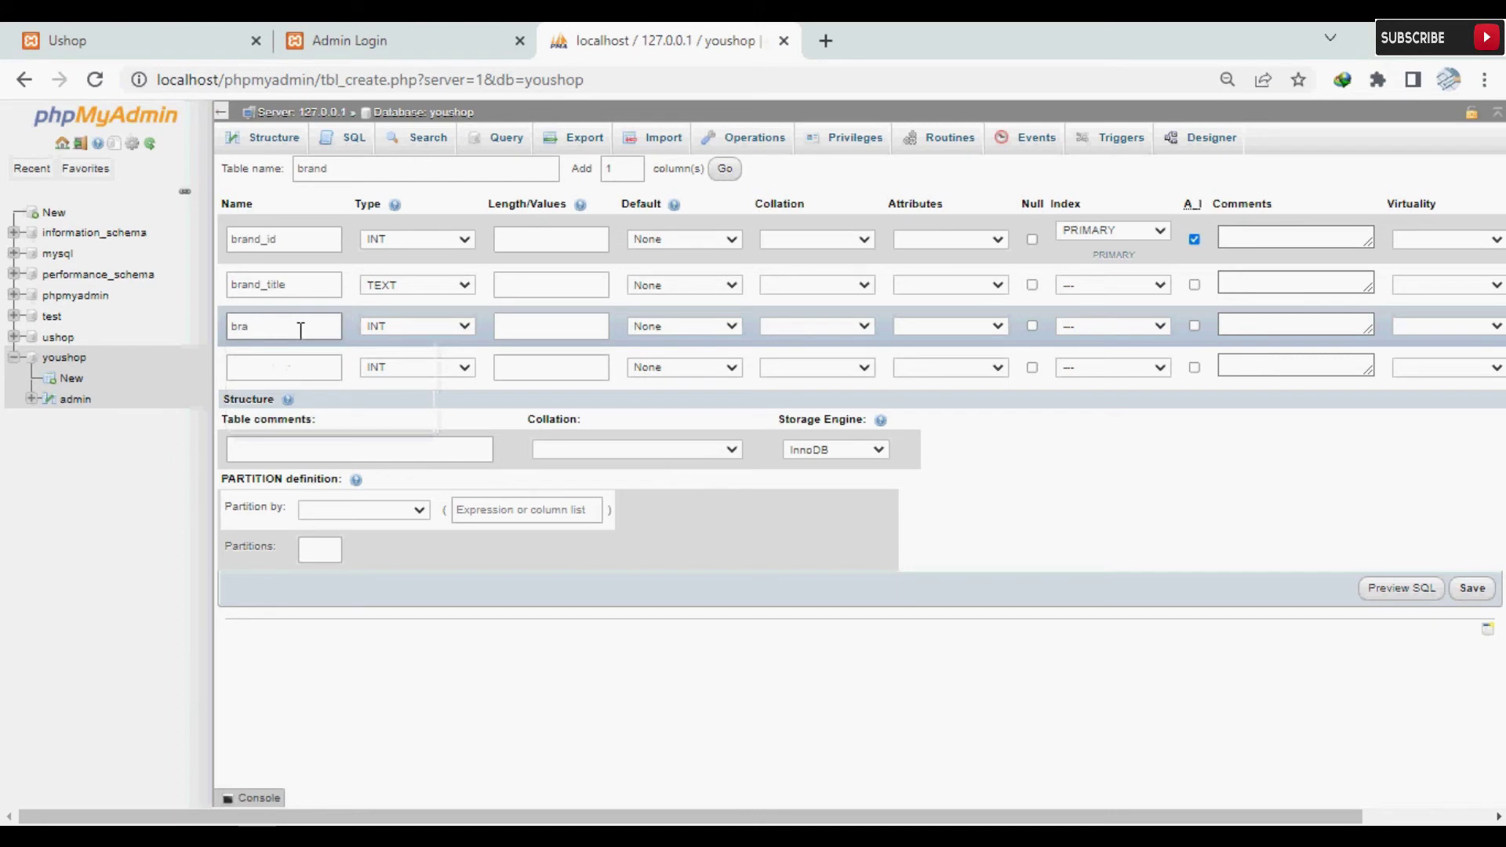
pyautogui.write('nd_image')
pyautogui.click(392, 328)
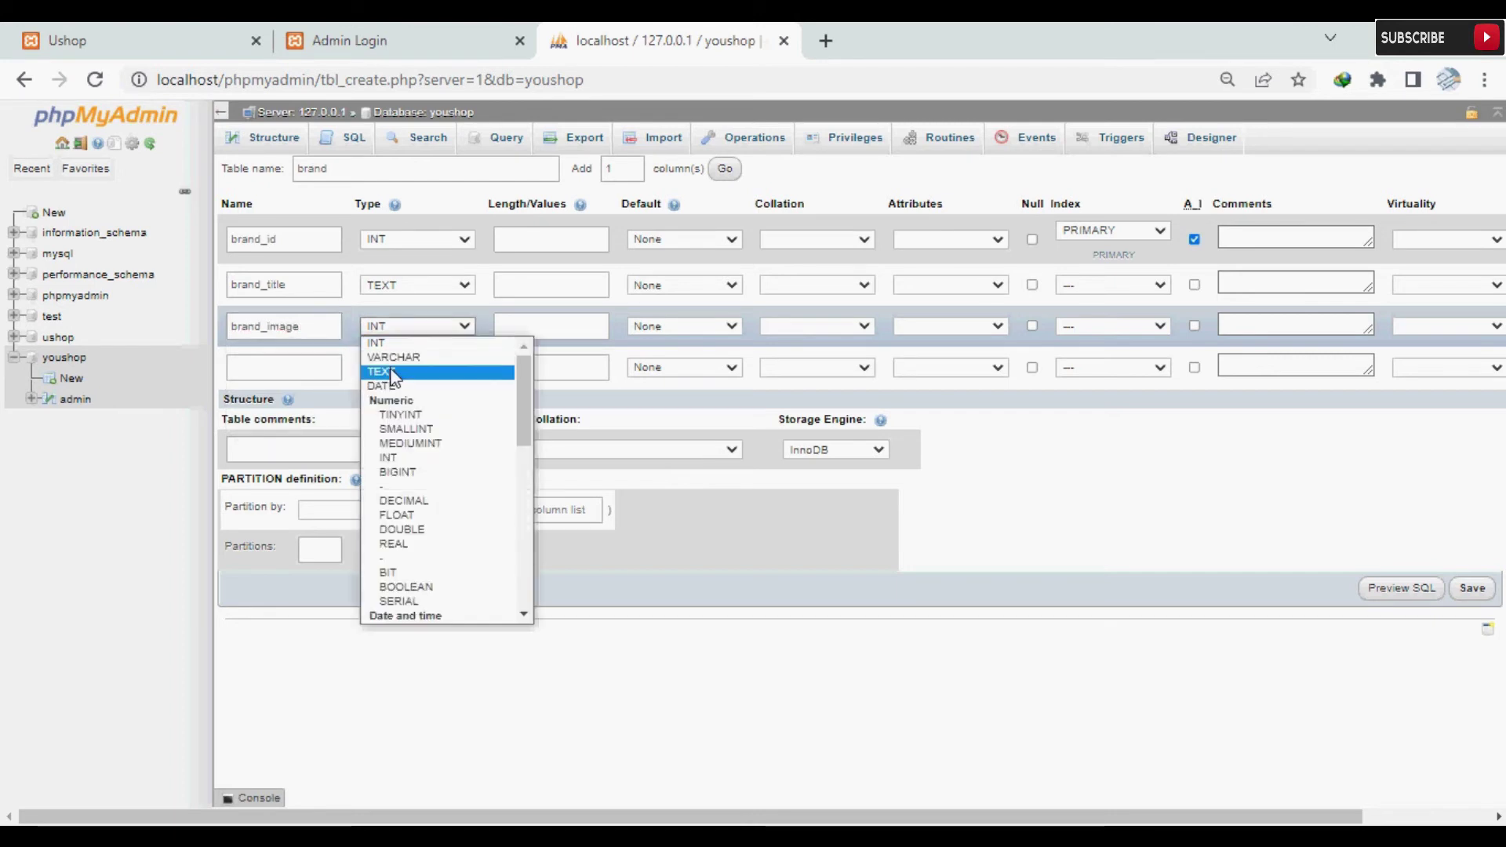
pyautogui.click(392, 374)
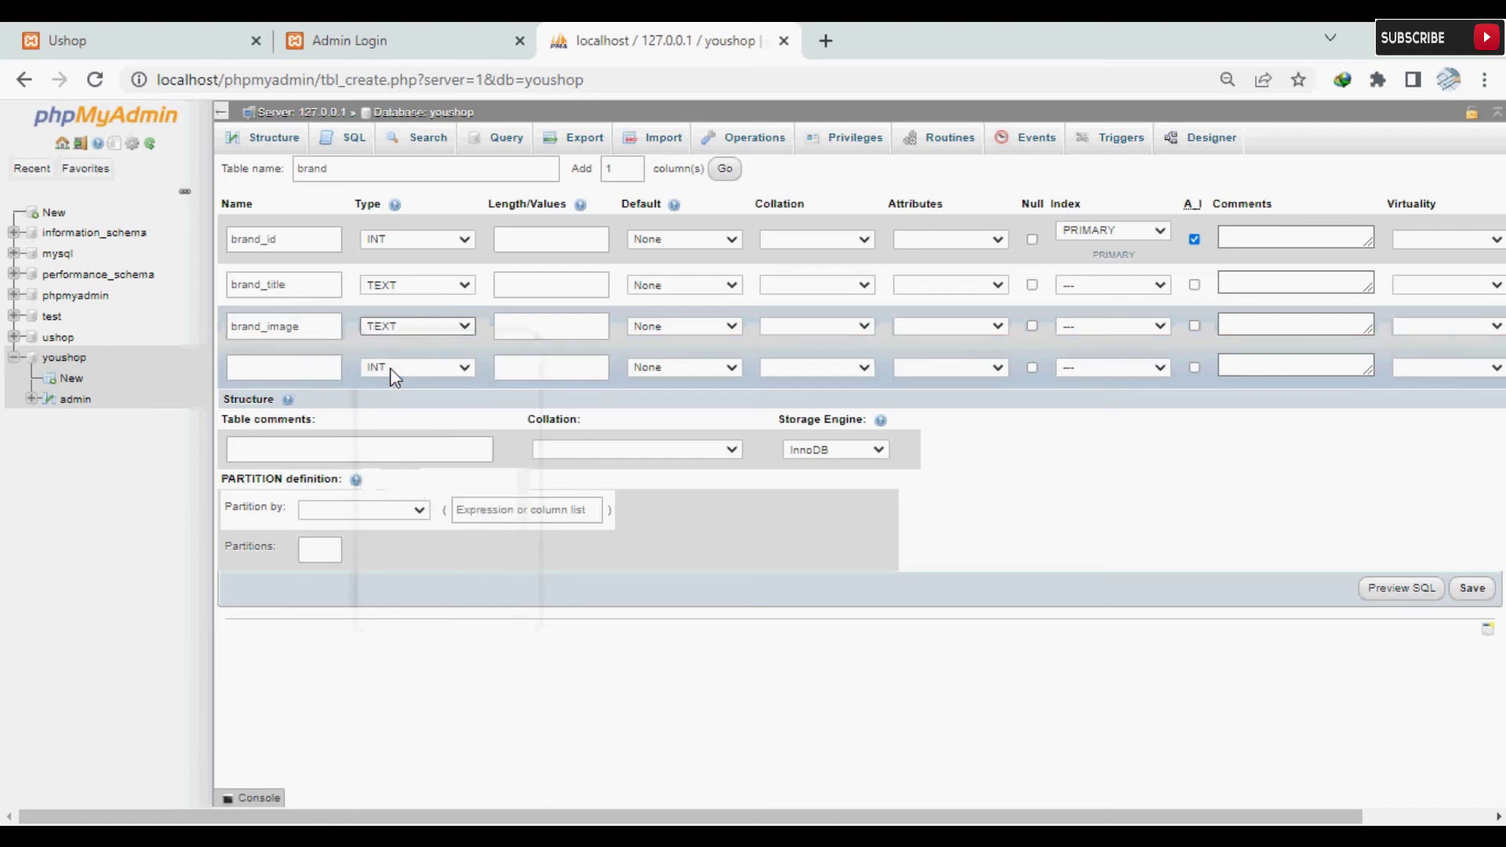
# Define the fourth column as brand_desc with type TEXT and save the brand table.
pyautogui.click(269, 370)
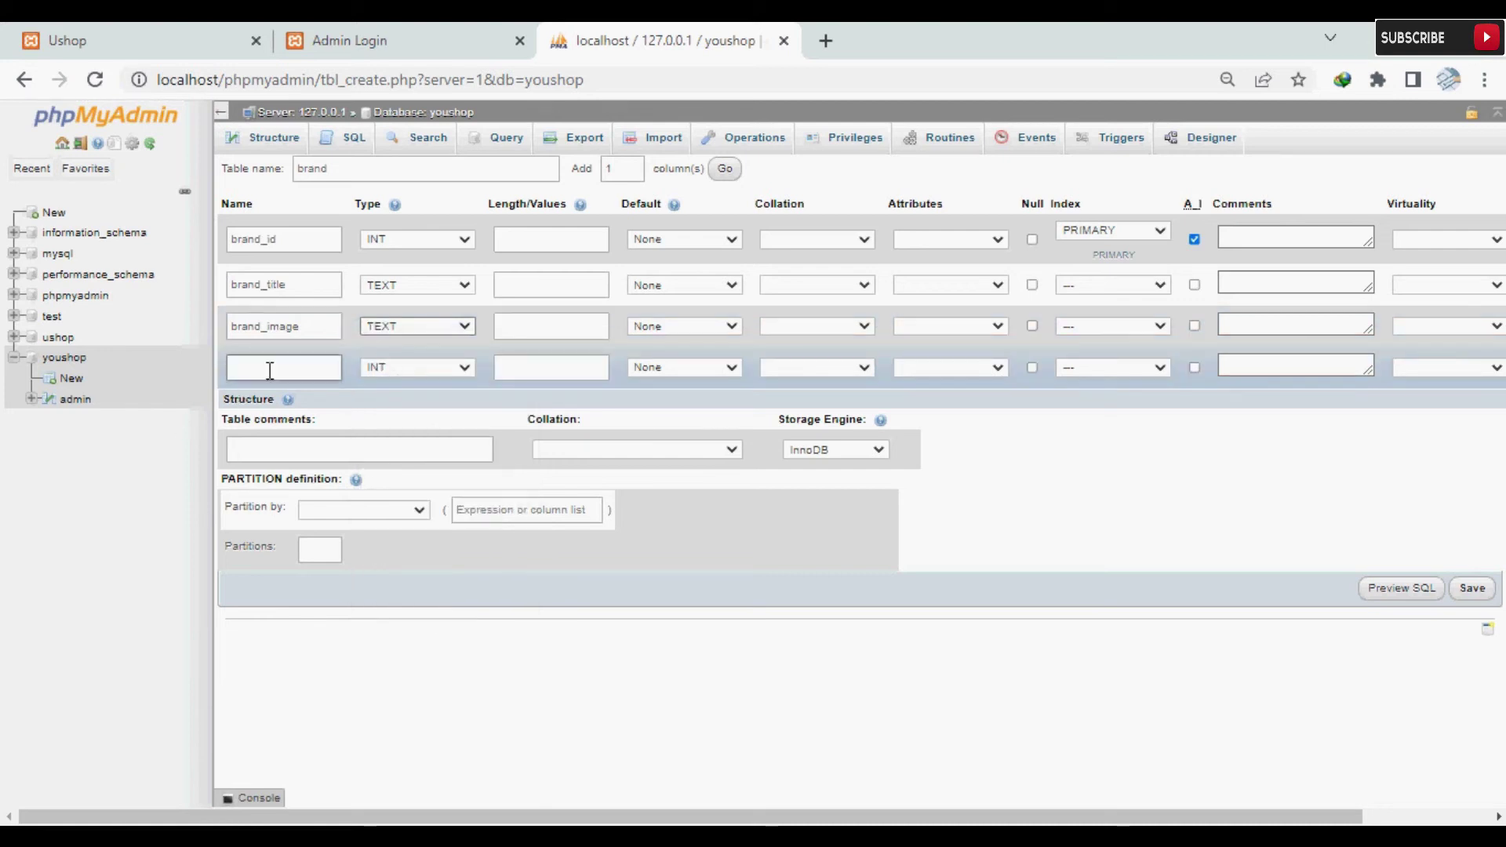
pyautogui.write('brand_dec')
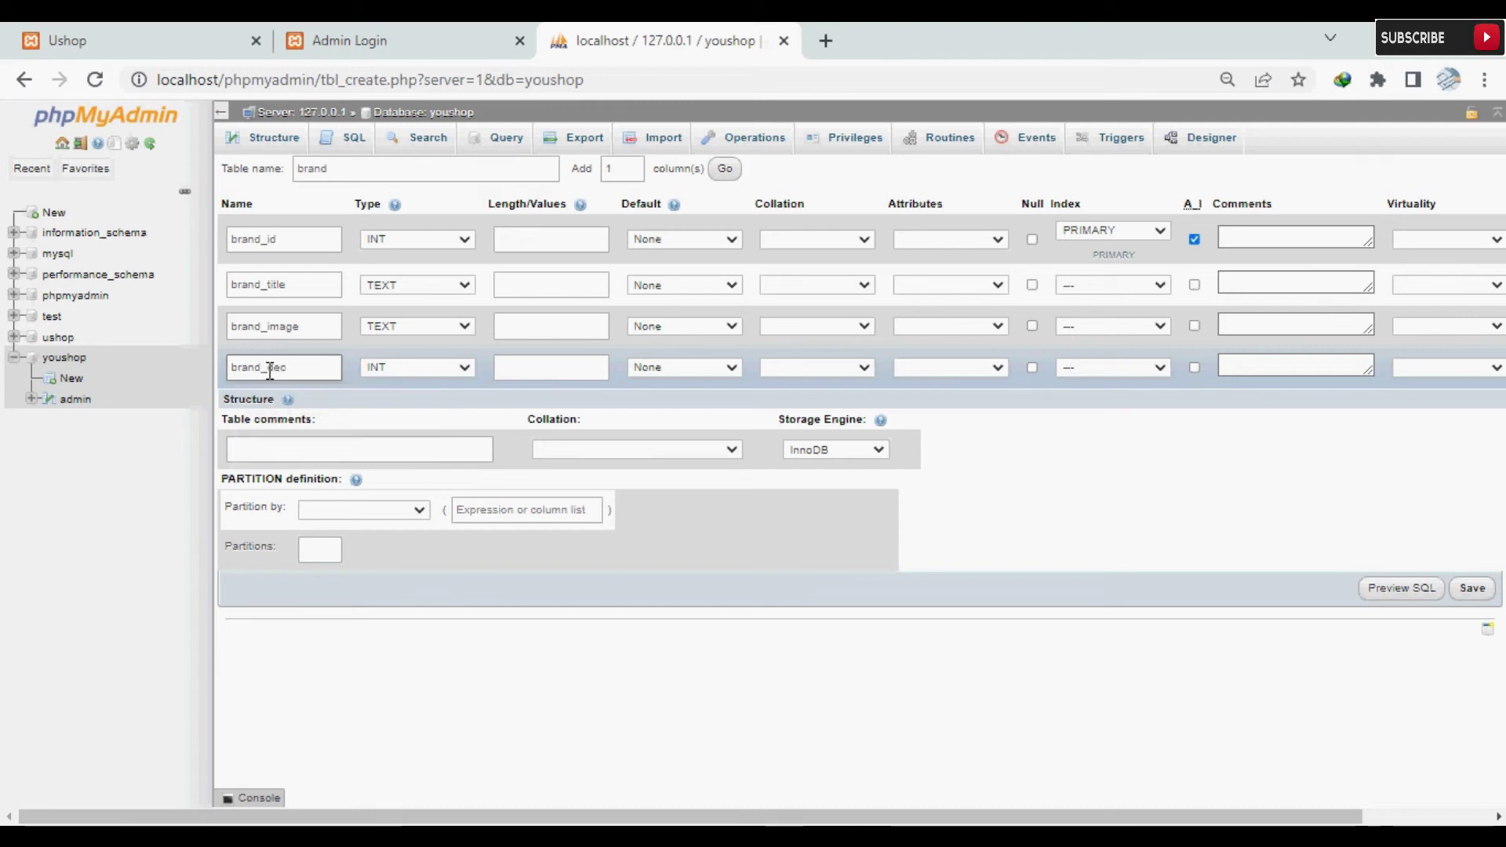
pyautogui.press('BackSpace')
pyautogui.write('desc')
pyautogui.click(420, 367)
pyautogui.click(397, 414)
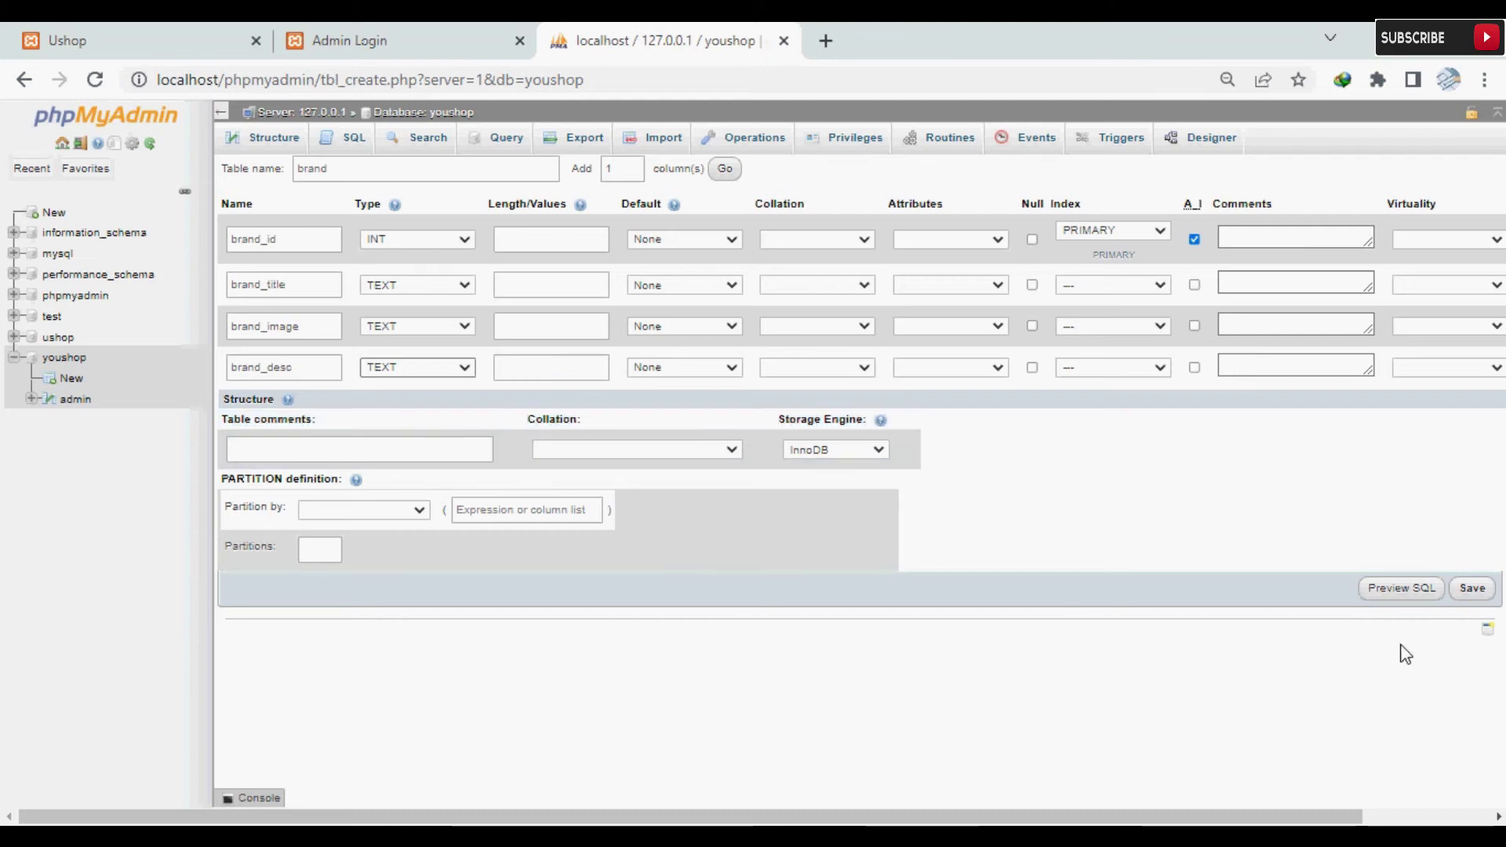
pyautogui.click(1472, 590)
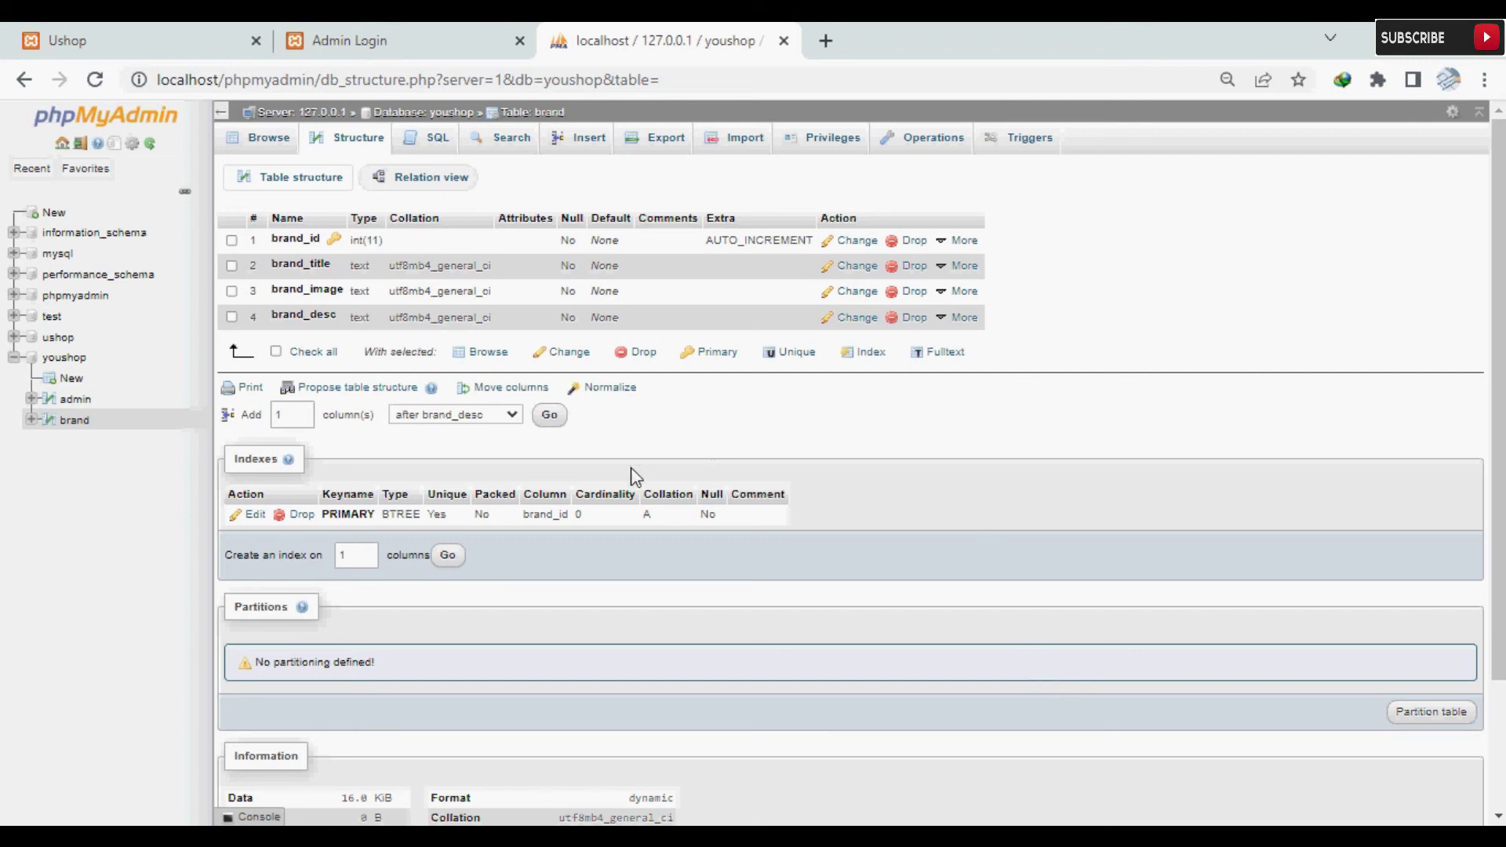
# Start another new table in the youshop database and name it cart.
pyautogui.click(71, 379)
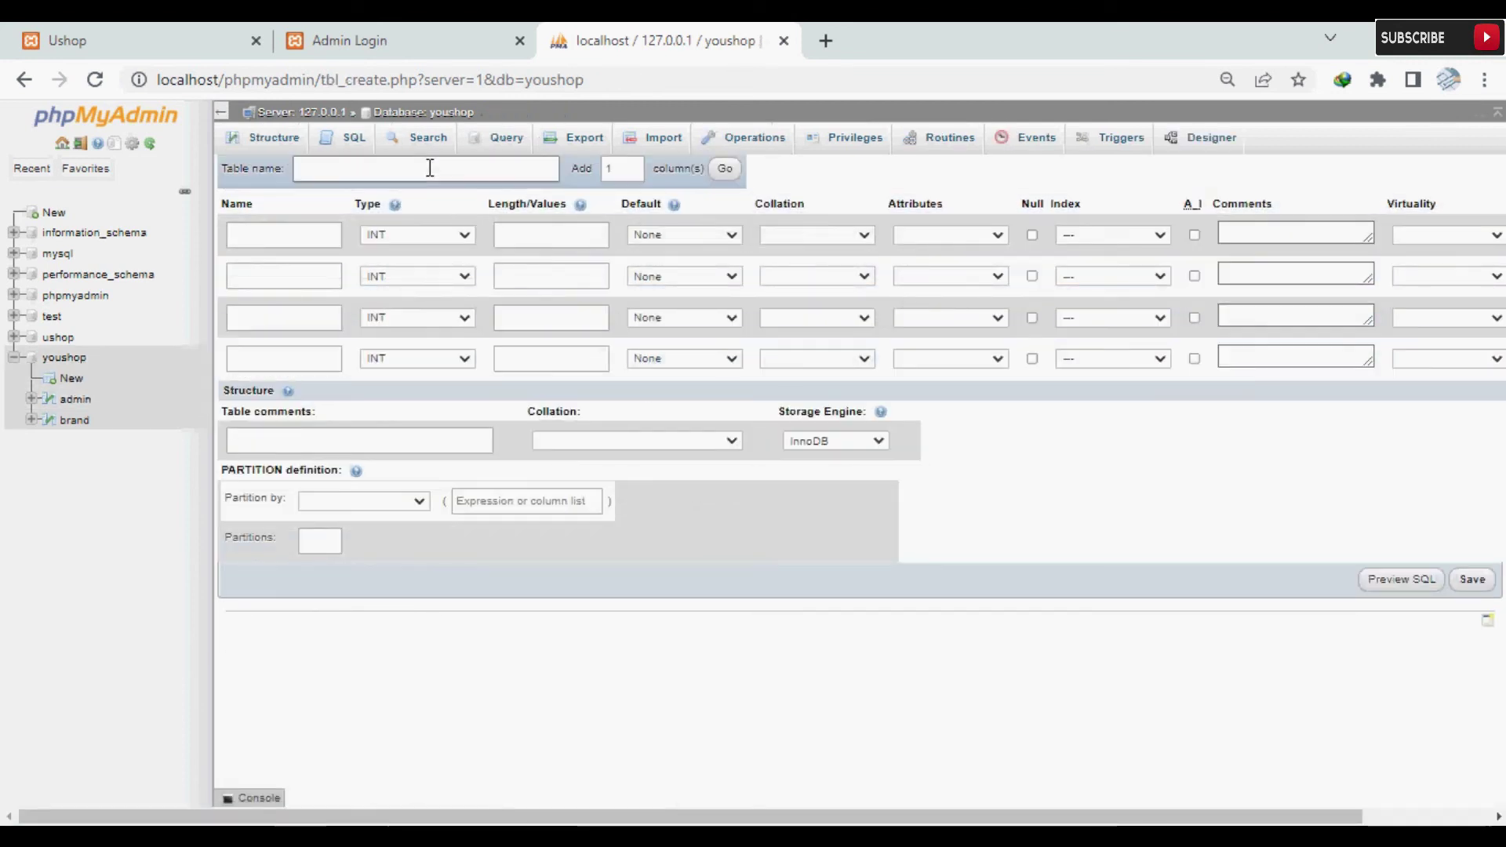
pyautogui.click(430, 169)
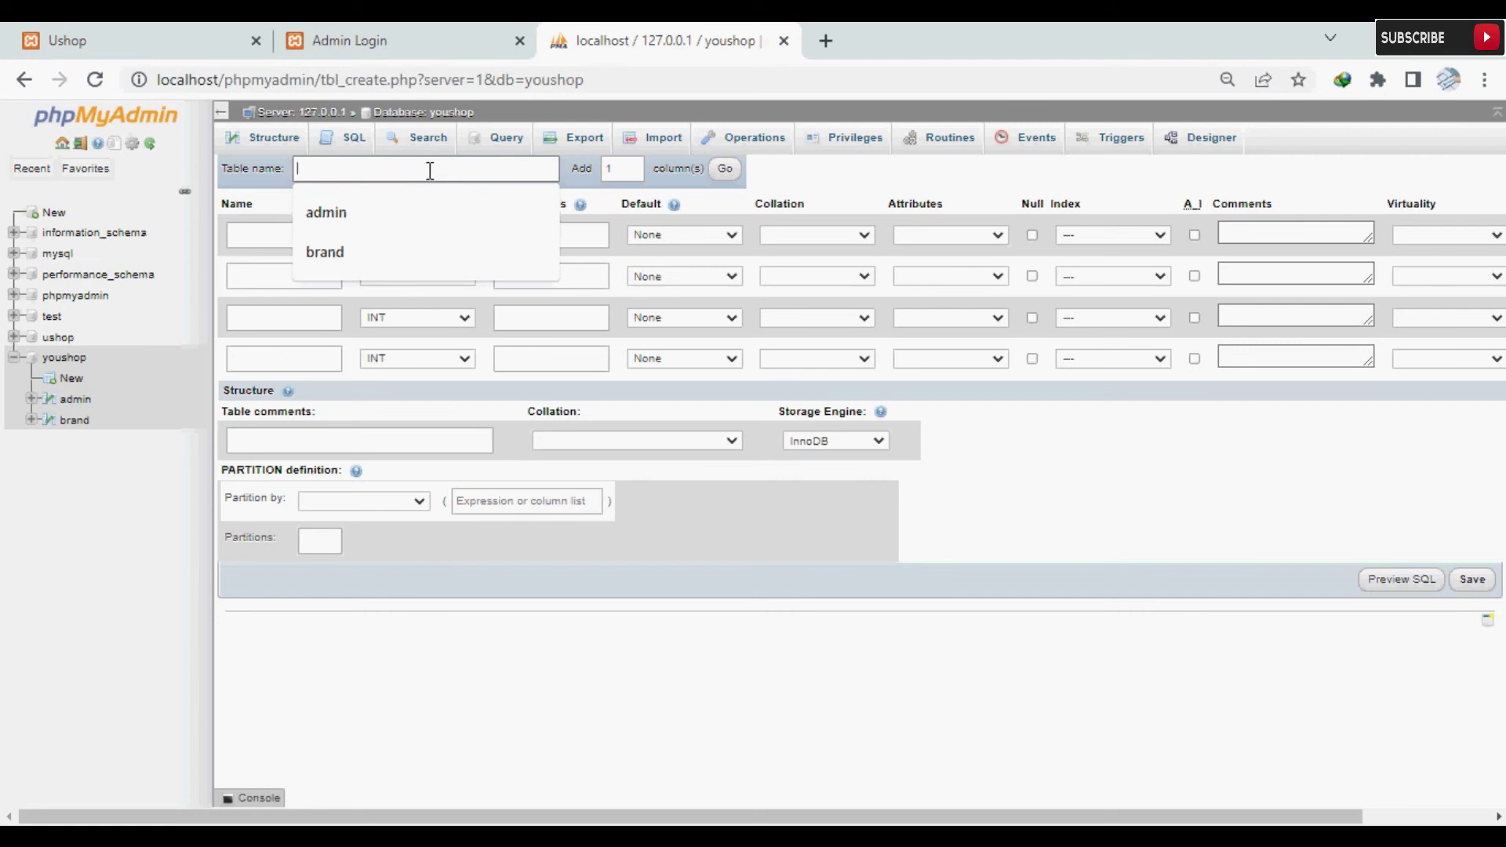
pyautogui.write('car')
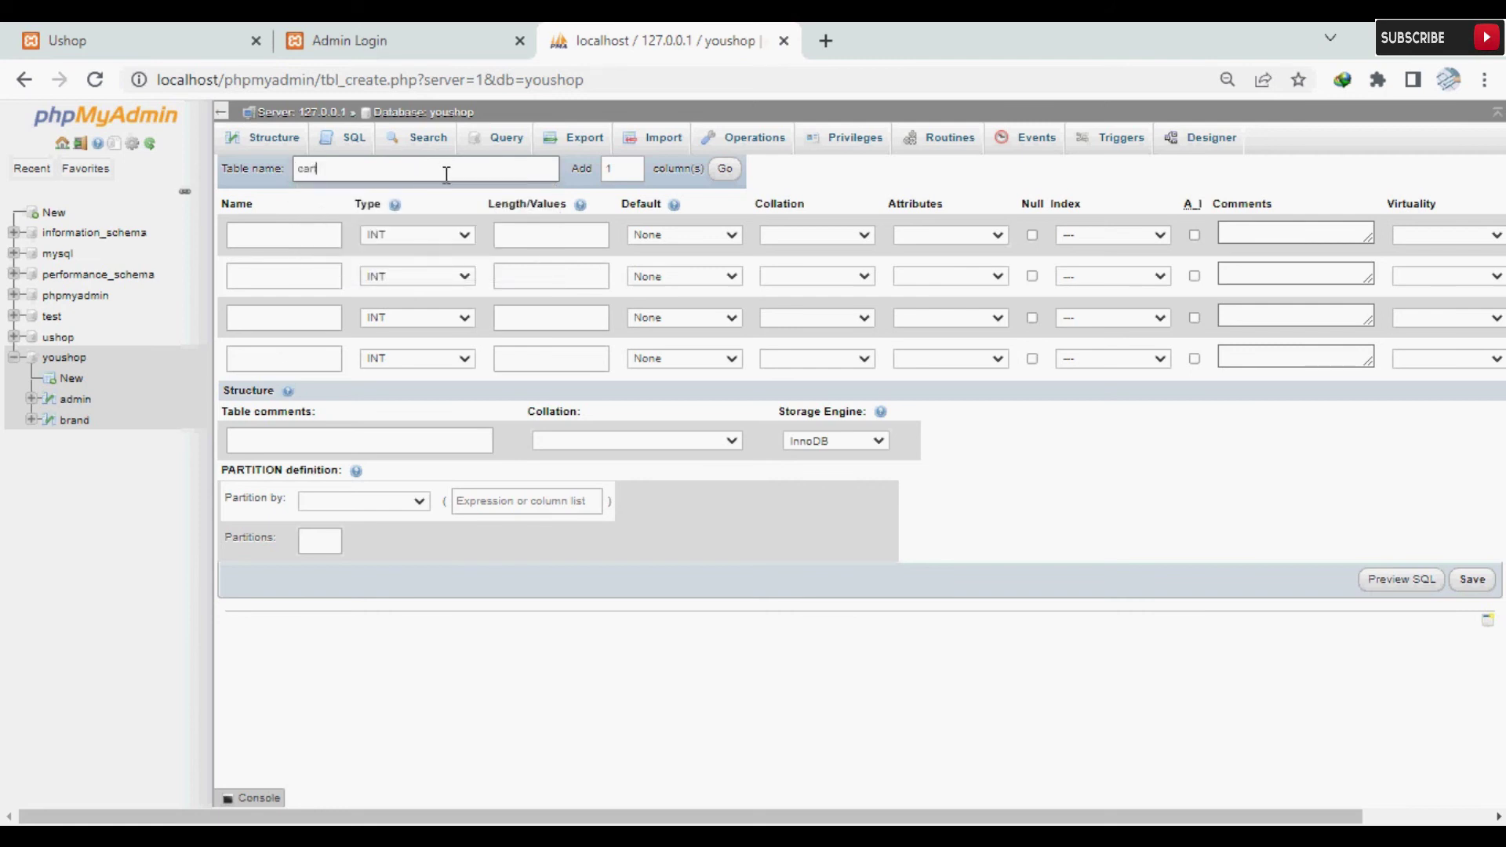
pyautogui.write('t')
# Define the cart table's first column as p_id, an auto-incrementing INT primary key.
pyautogui.click(302, 236)
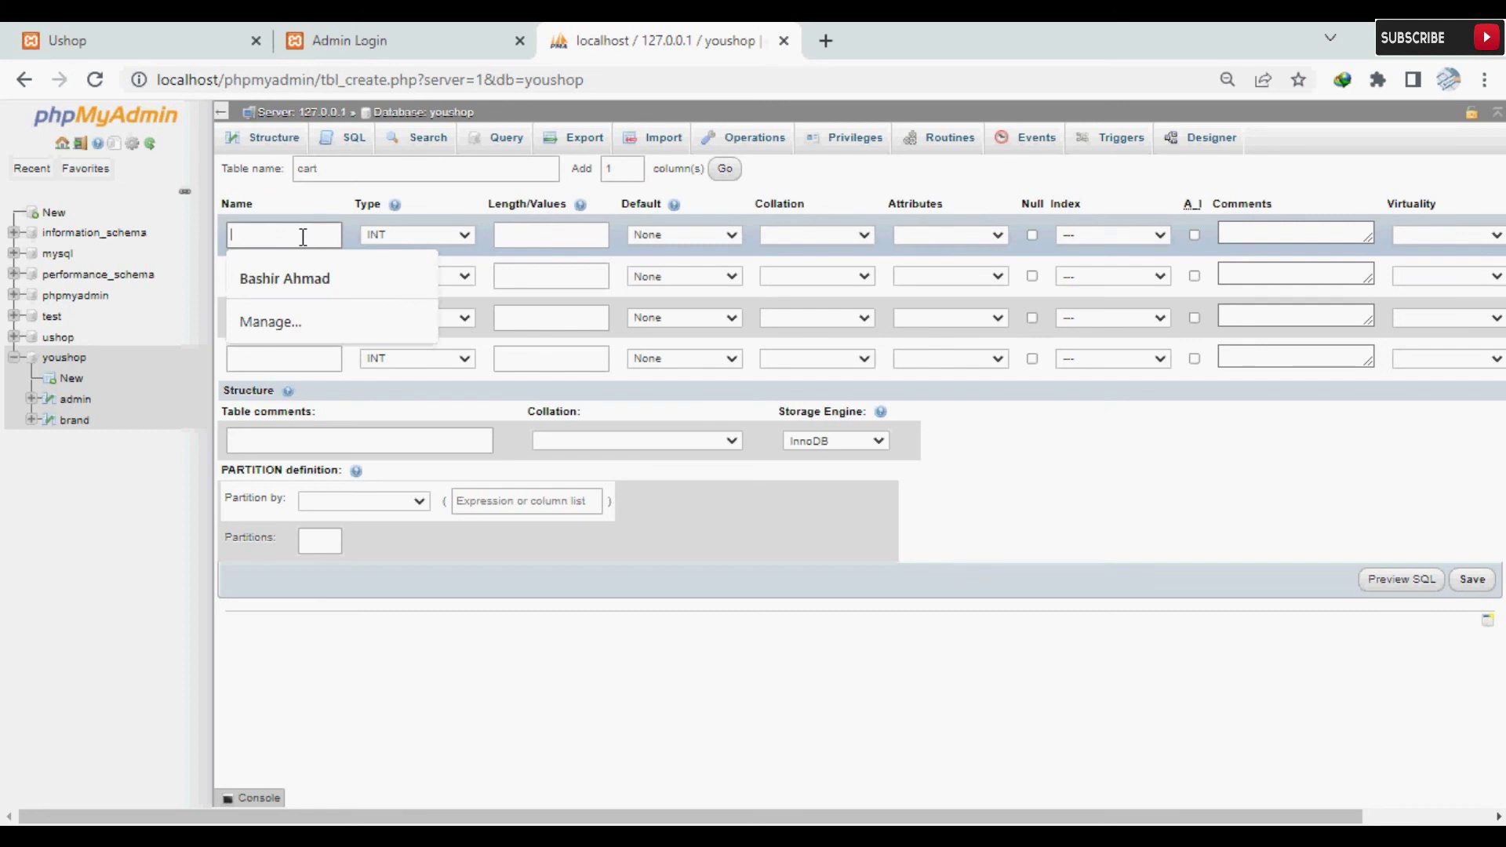
pyautogui.write('p_id')
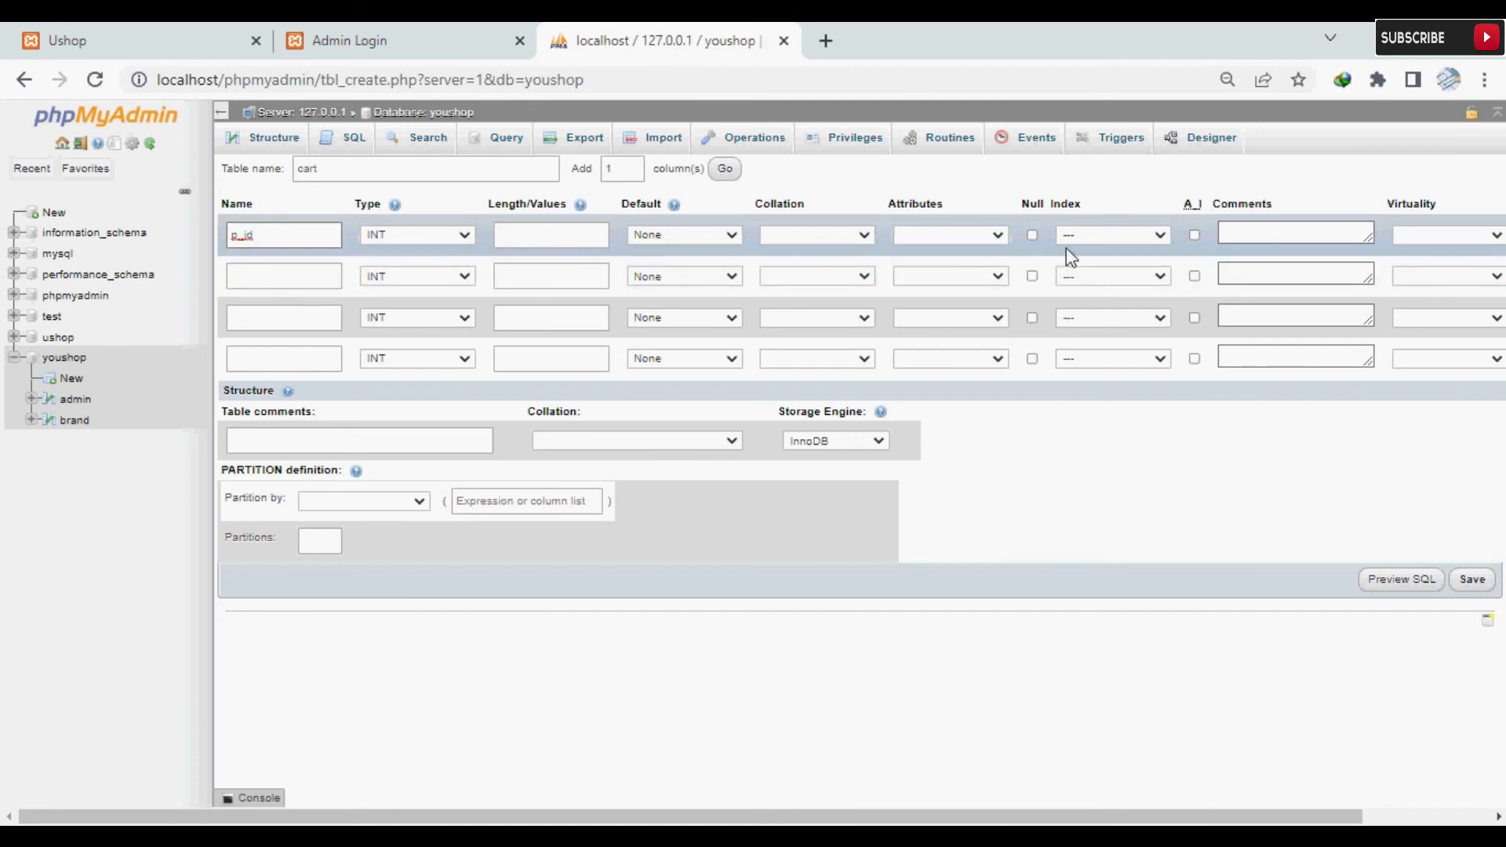
pyautogui.click(1194, 236)
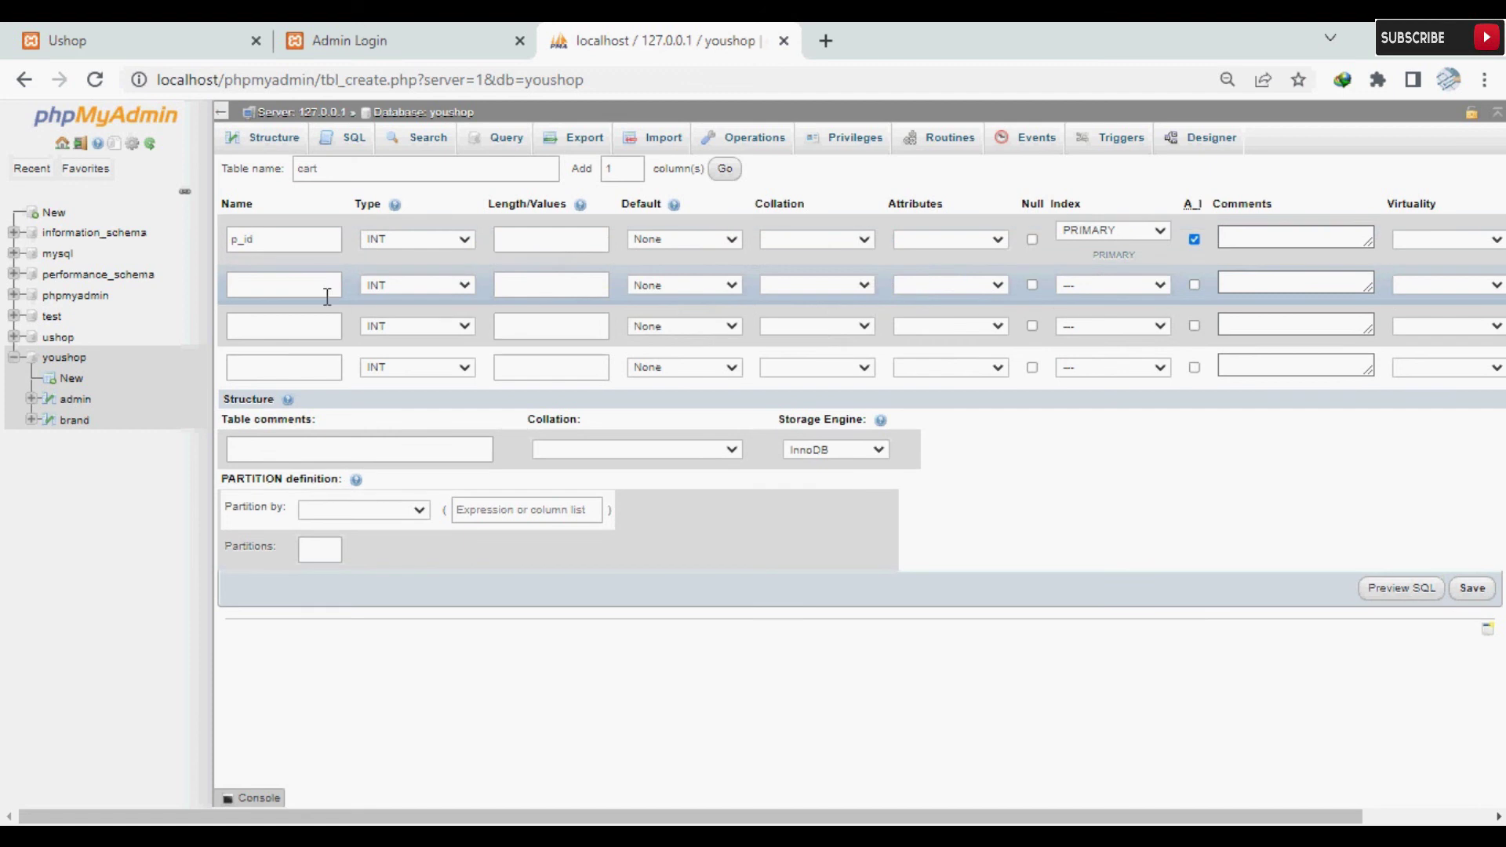
# Define the cart table's second column as ip_add, VARCHAR with length 255, and the third as qty with type INT.
pyautogui.click(298, 284)
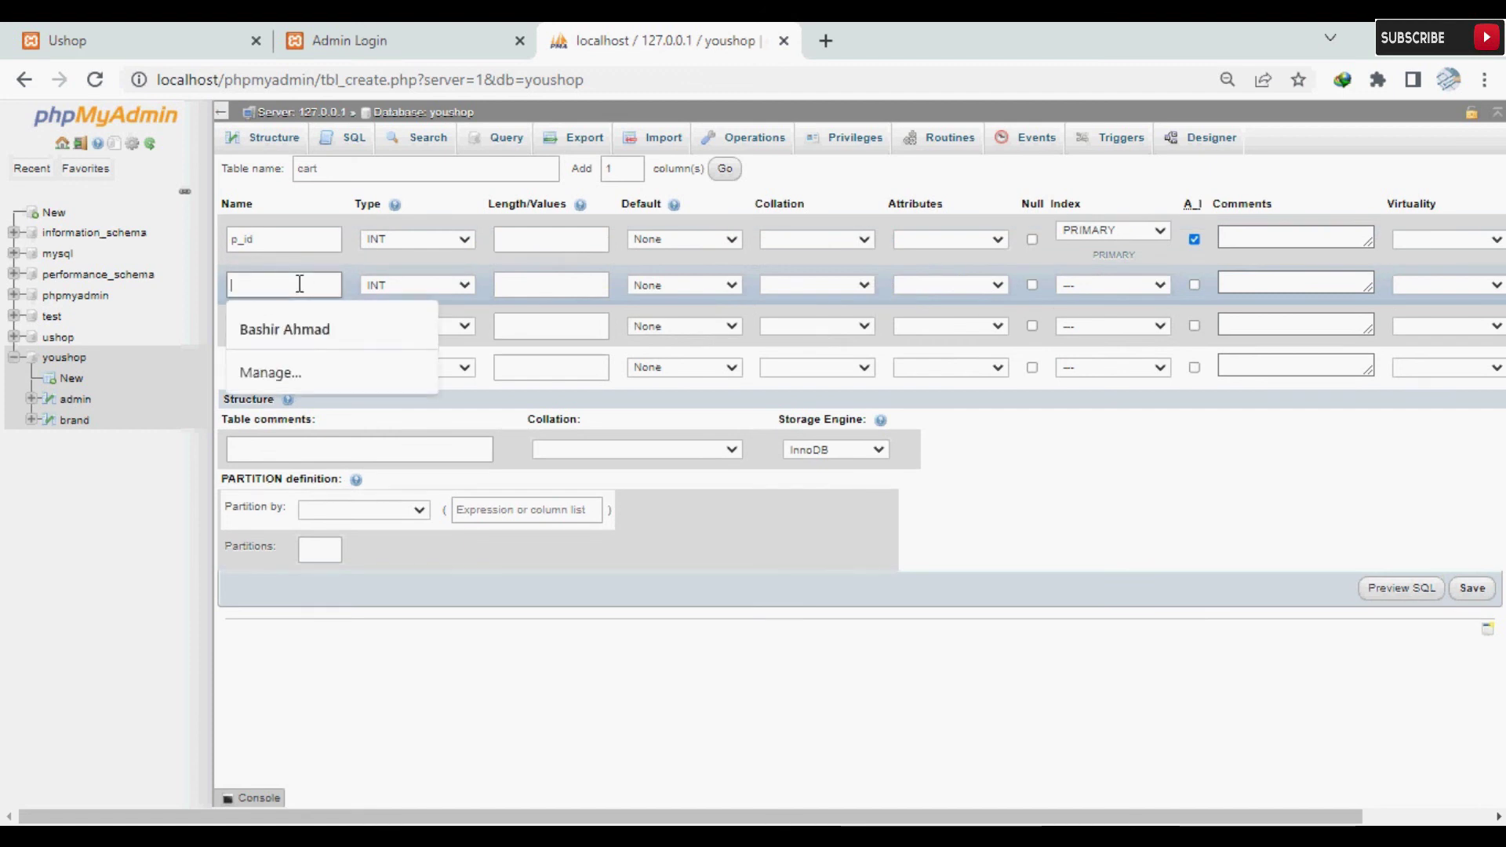
pyautogui.write('ip_add')
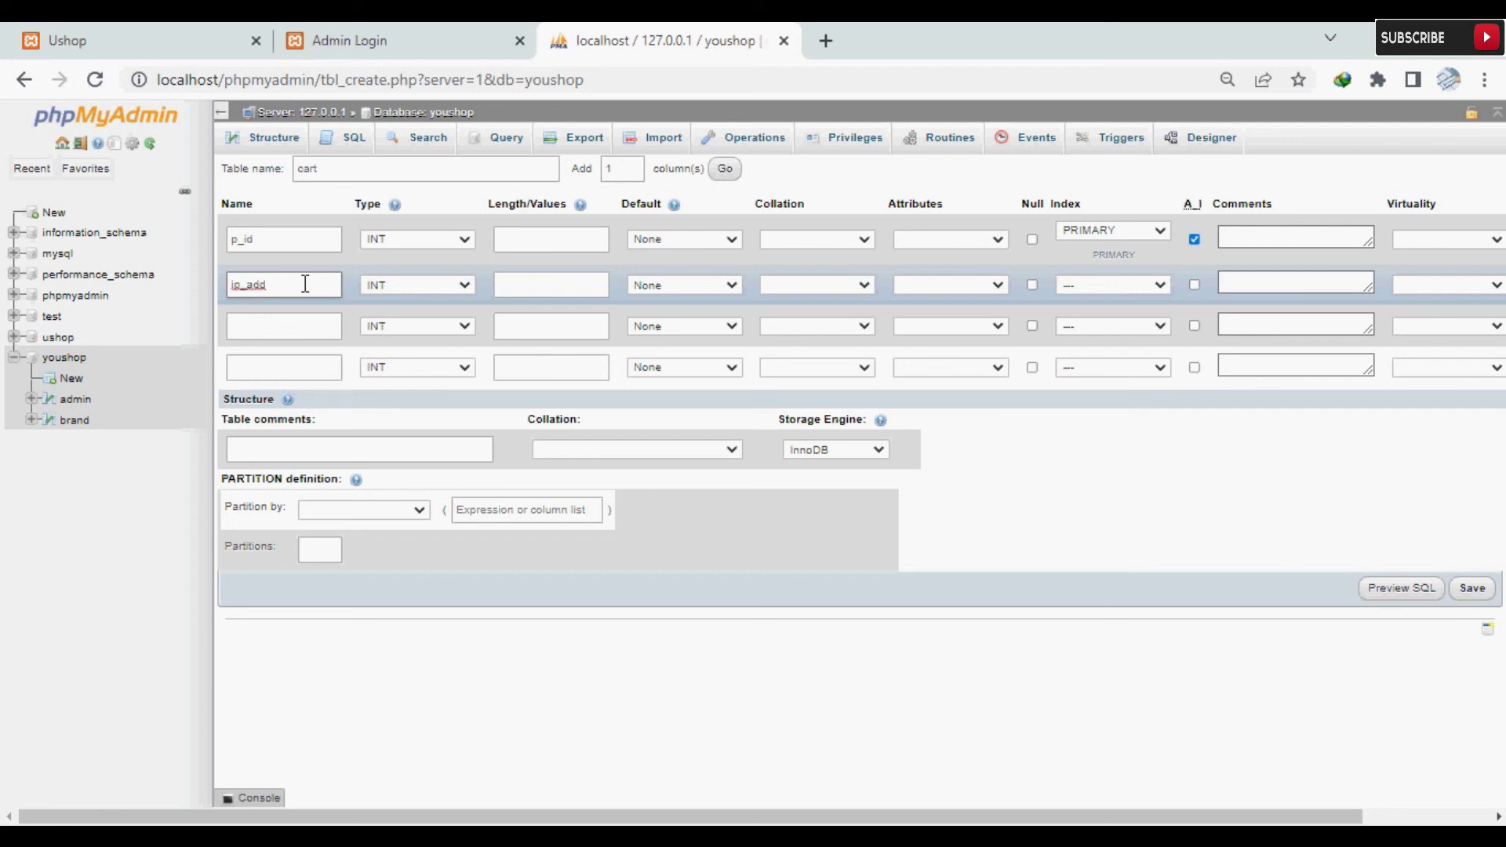
pyautogui.click(430, 285)
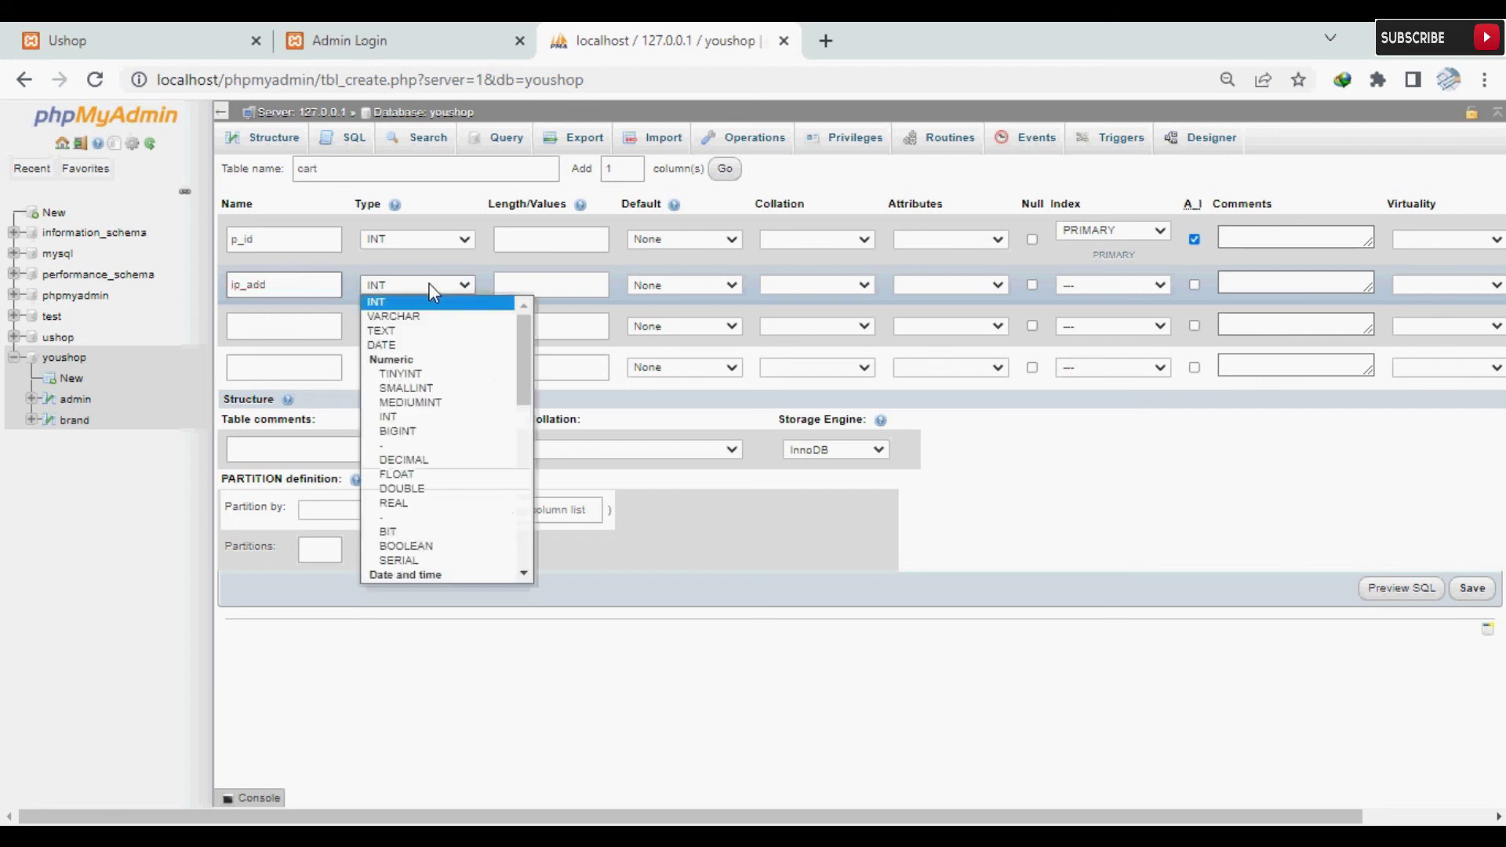
pyautogui.click(424, 317)
pyautogui.click(528, 289)
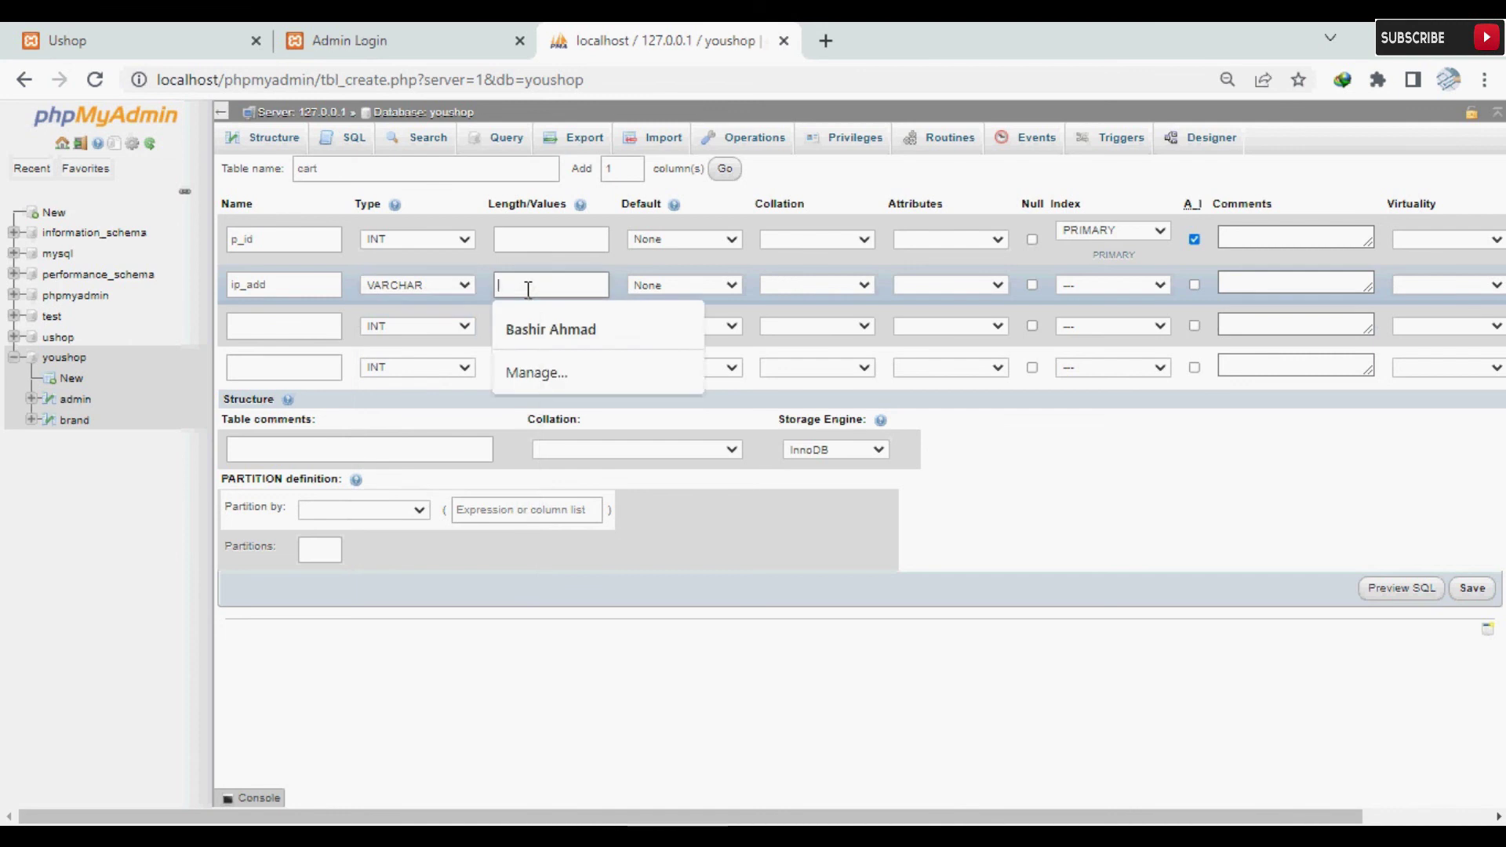
pyautogui.write('255')
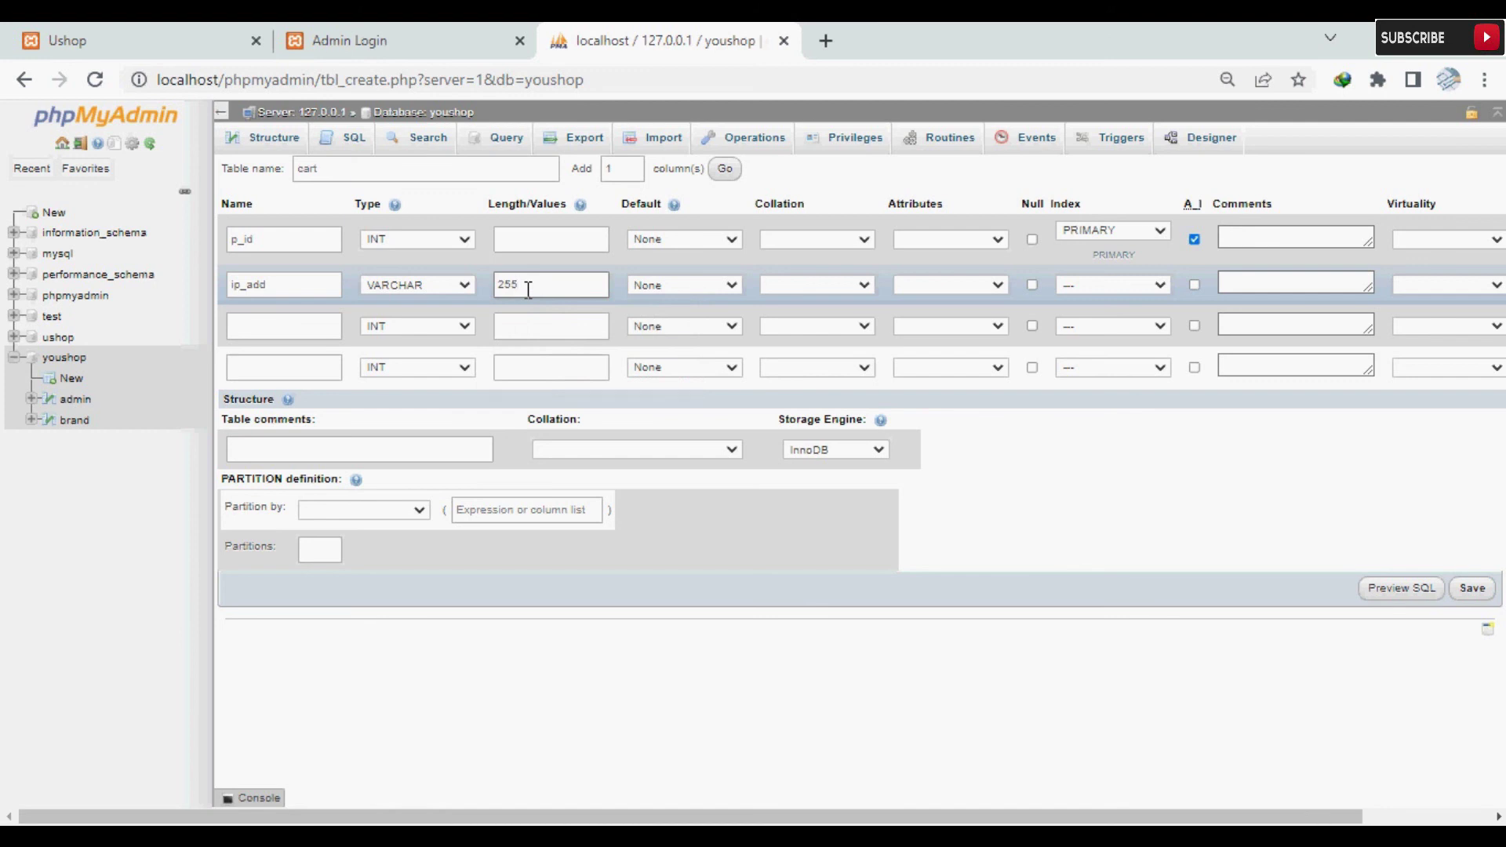
pyautogui.click(270, 328)
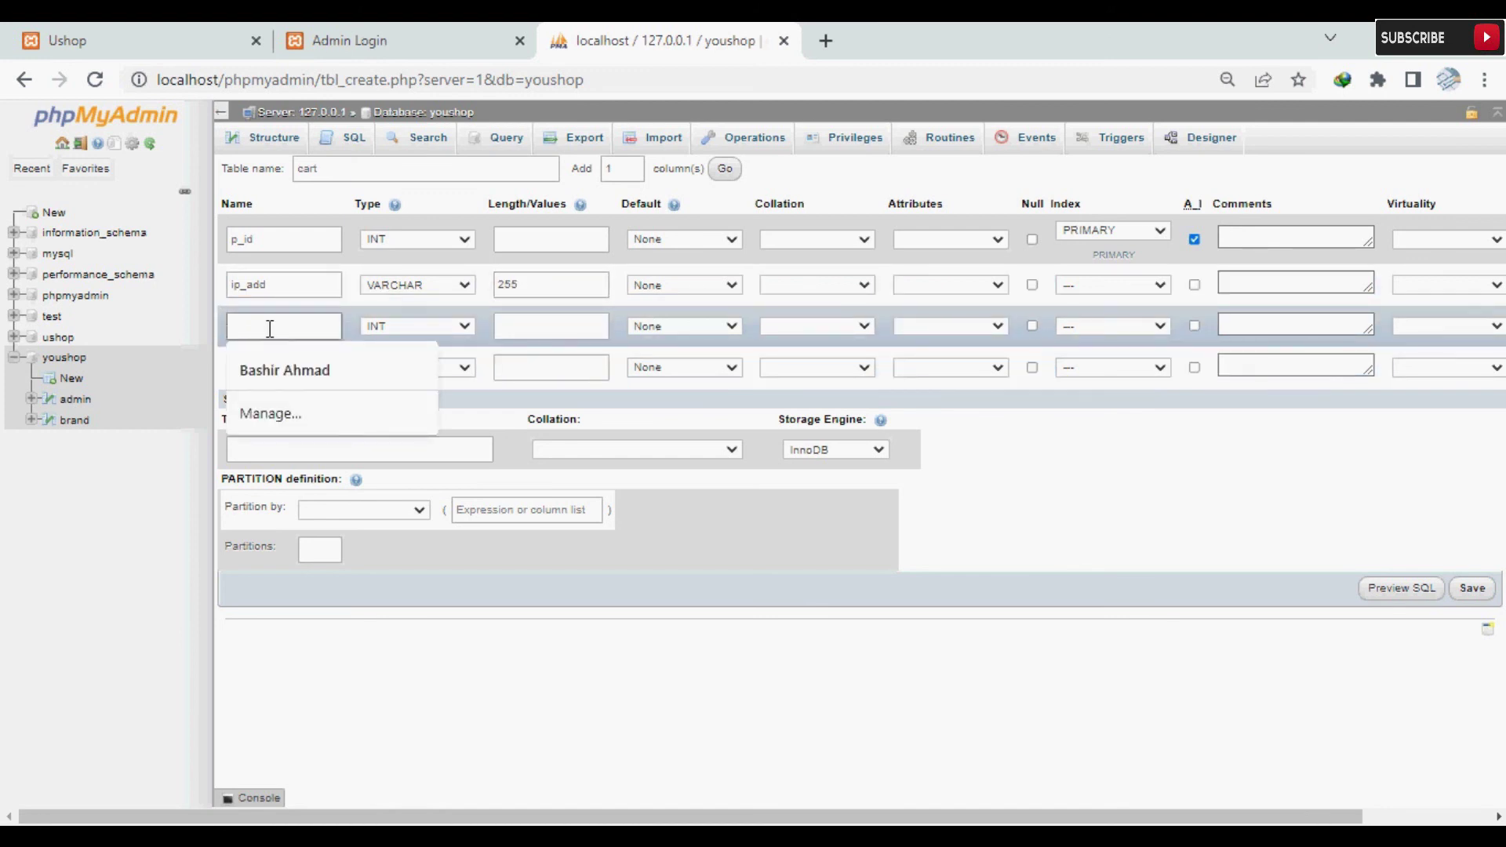
pyautogui.write('qty')
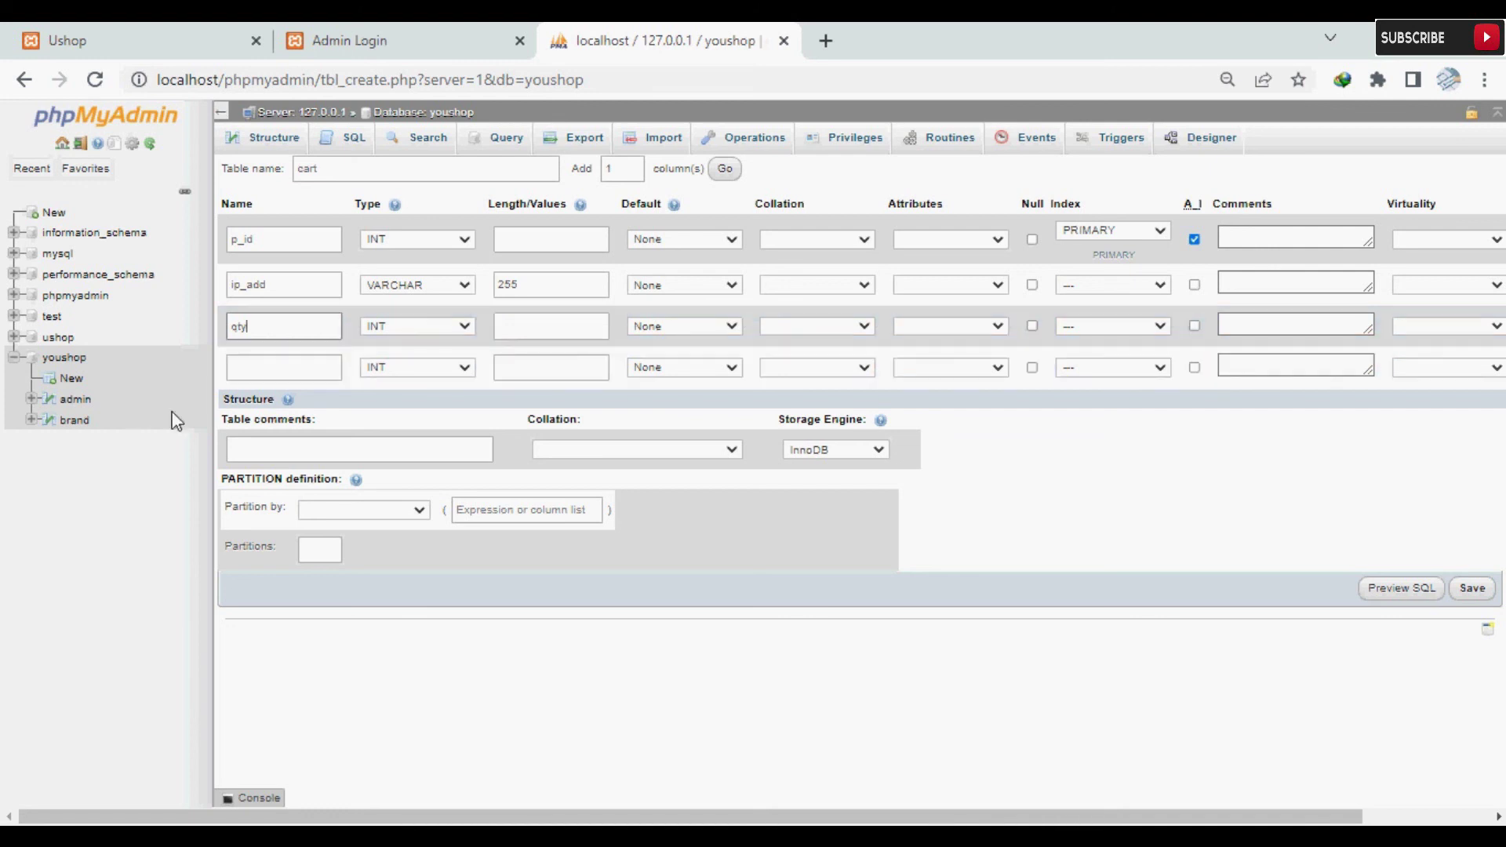
# Define the fourth column as size with type TEXT and save the cart table.
pyautogui.click(262, 363)
pyautogui.write('size')
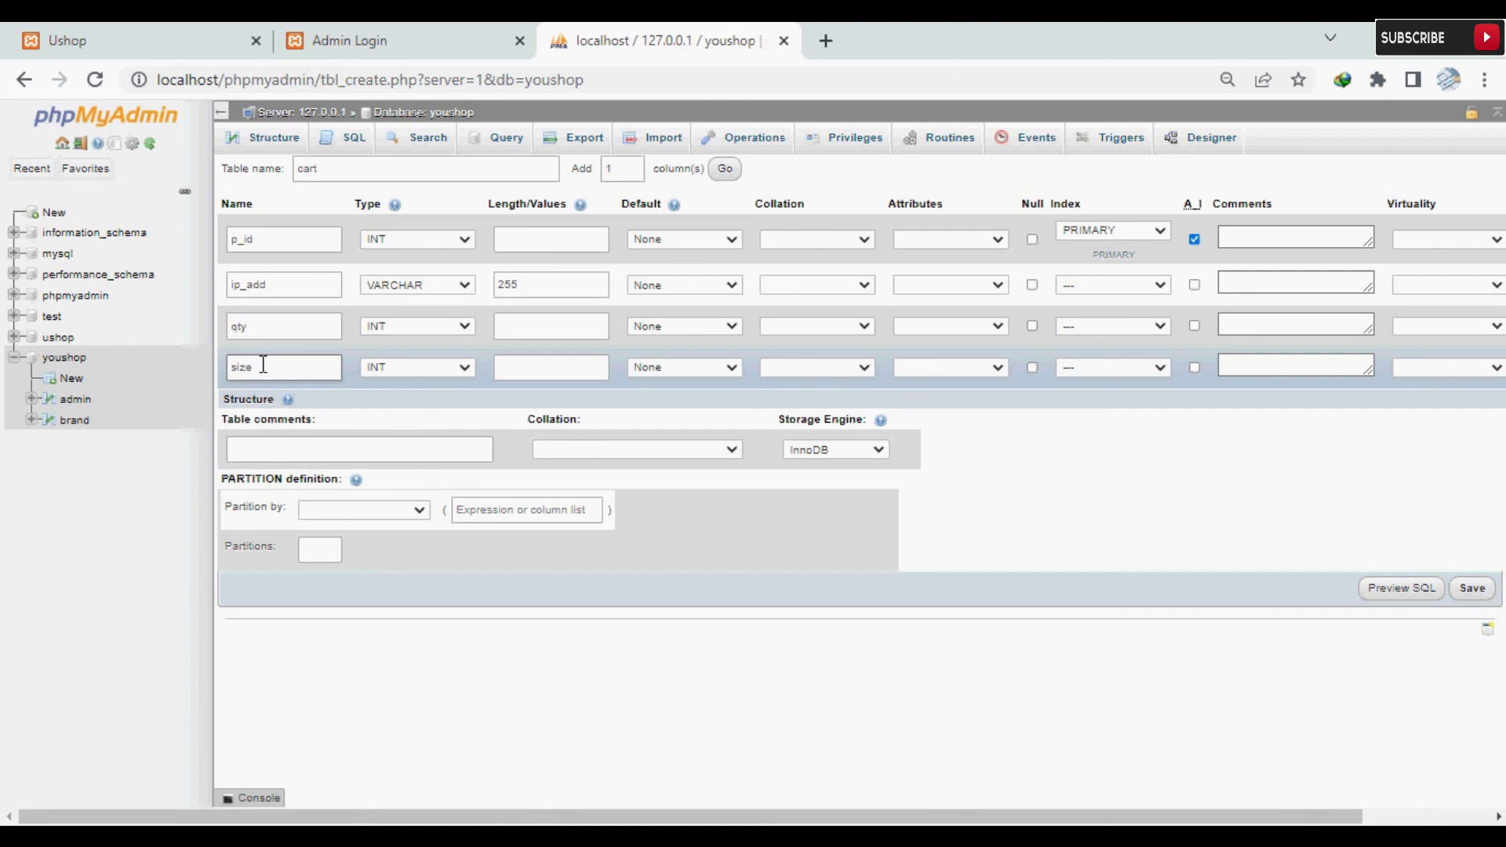
pyautogui.click(412, 370)
pyautogui.click(403, 412)
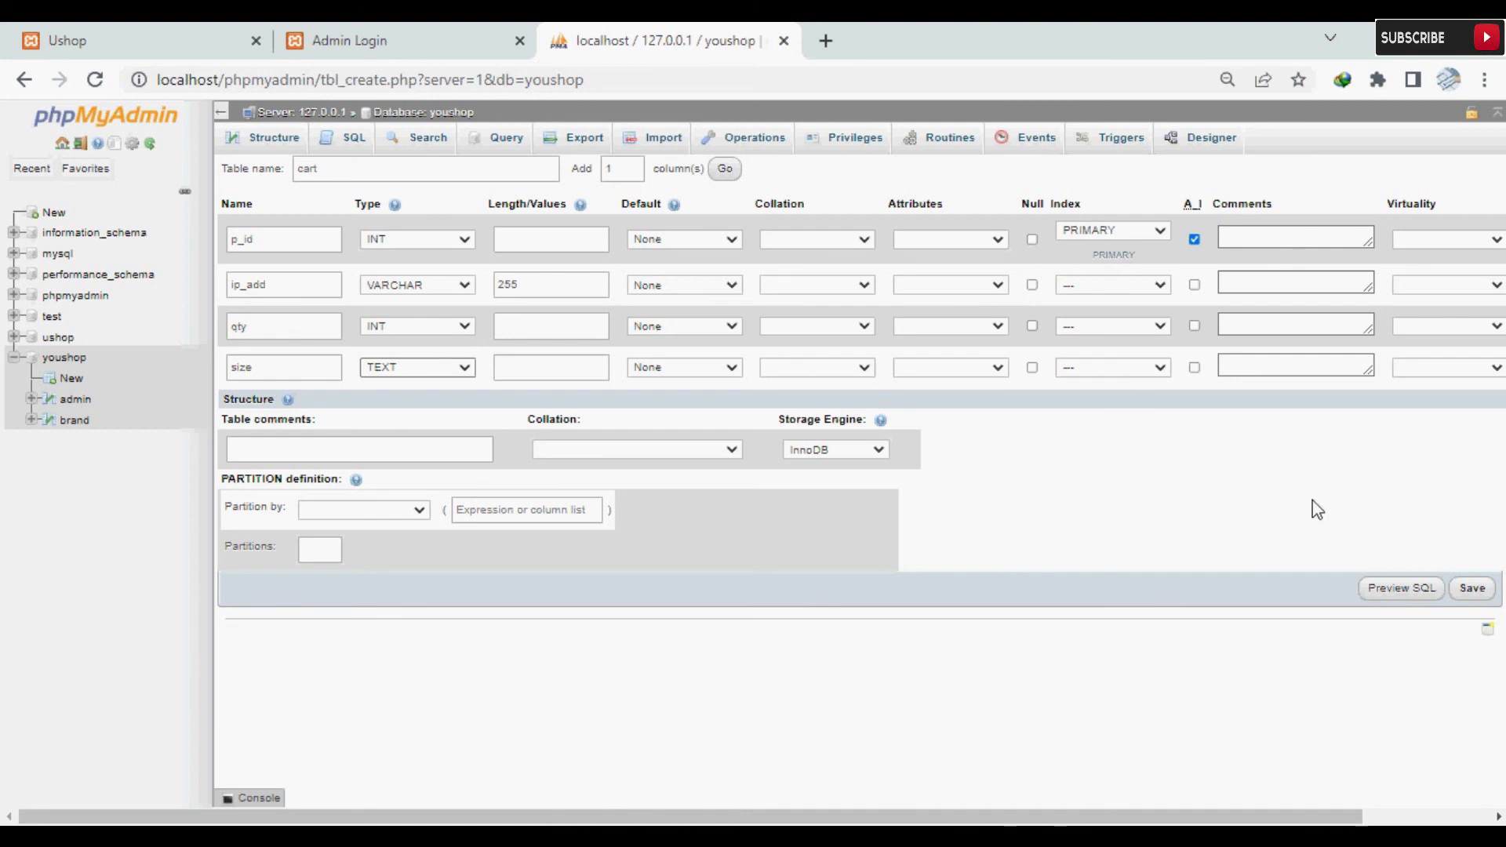
pyautogui.click(1465, 594)
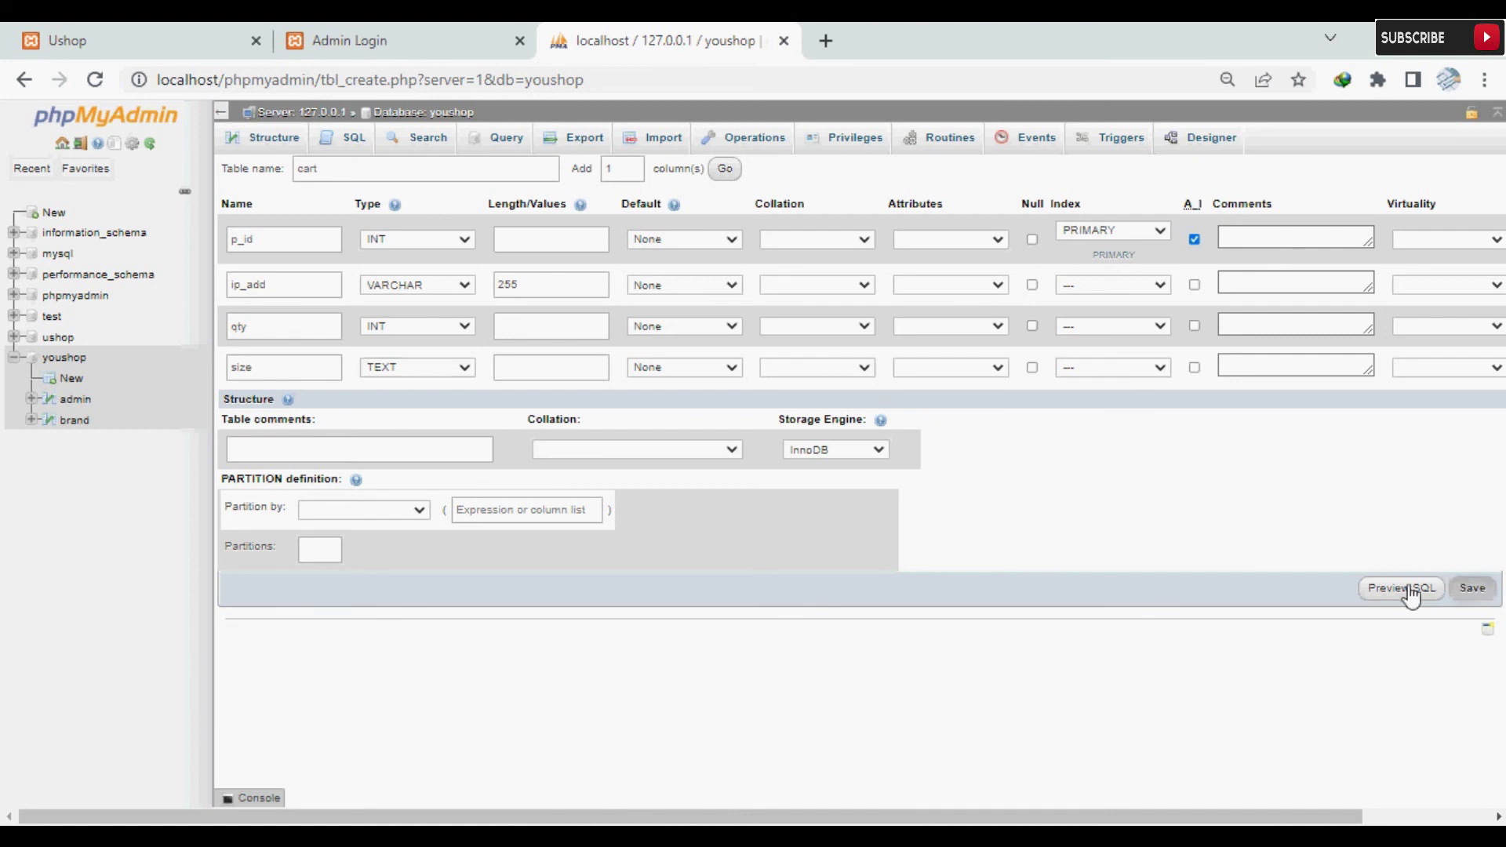